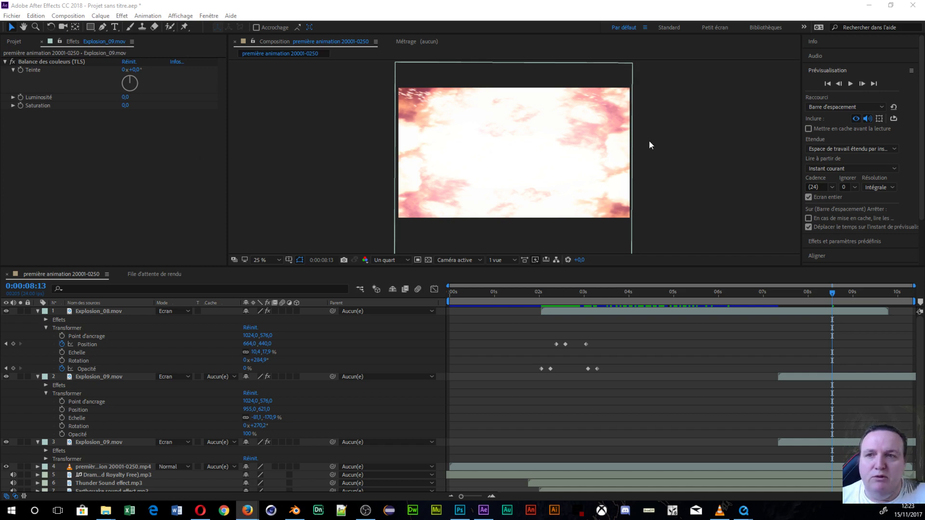
- Review the explosion and sound layers in the composition's timeline and select the dramatic music MP3 layer
key(comma)
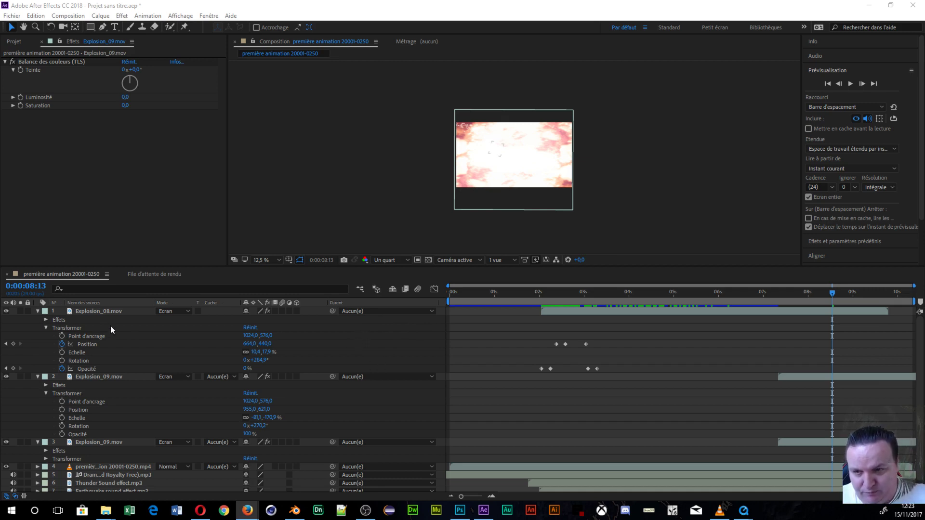
scroll(146, 321, down, 1)
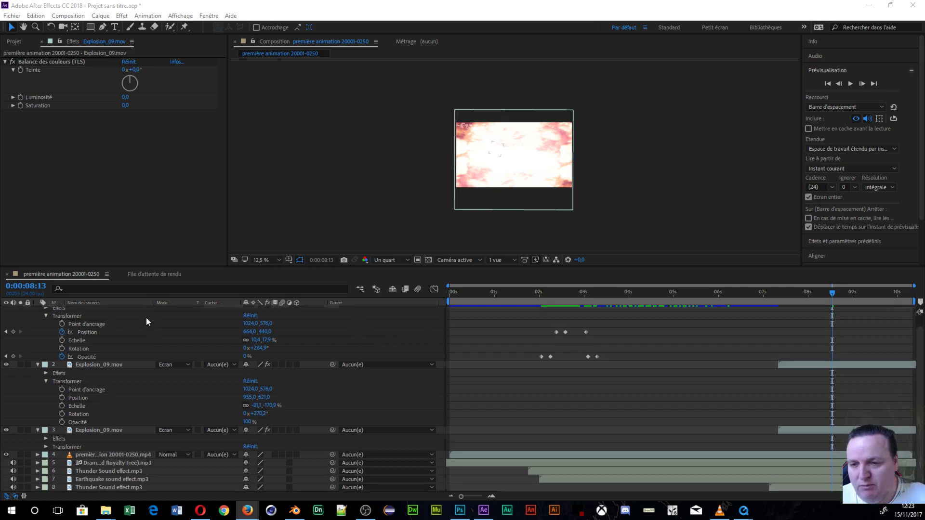
scroll(146, 318, up, 1)
scroll(146, 317, down, 1)
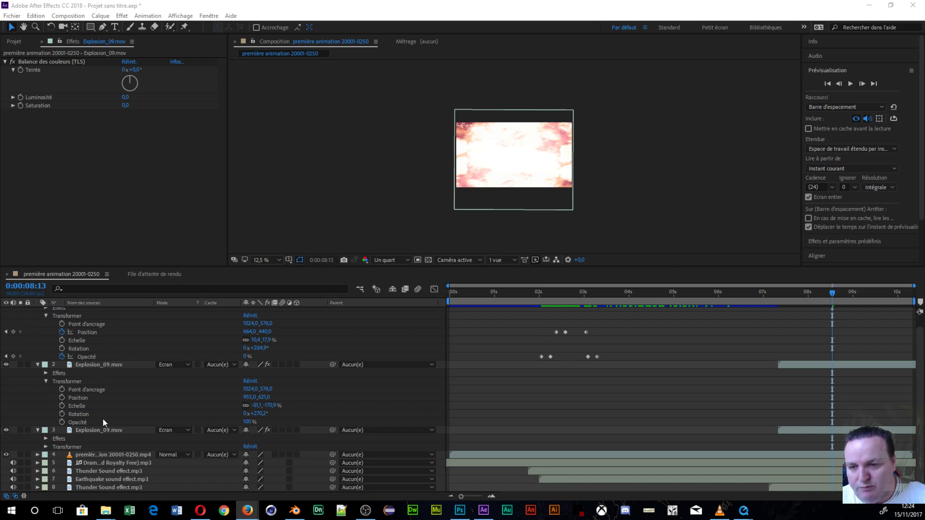
click(107, 465)
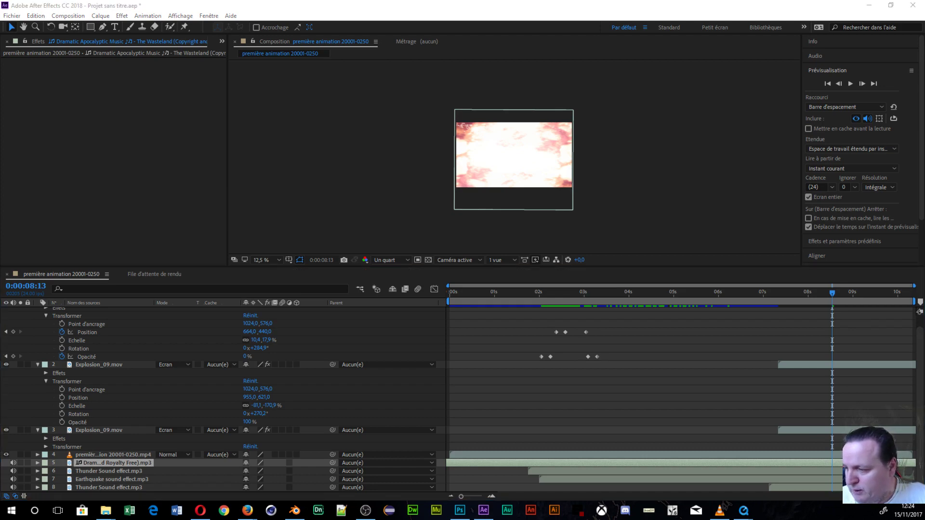
- Switch to the browser showing YouTube's Earthquake sound effect video and copy its share link
key(alt+Tab)
click(77, 8)
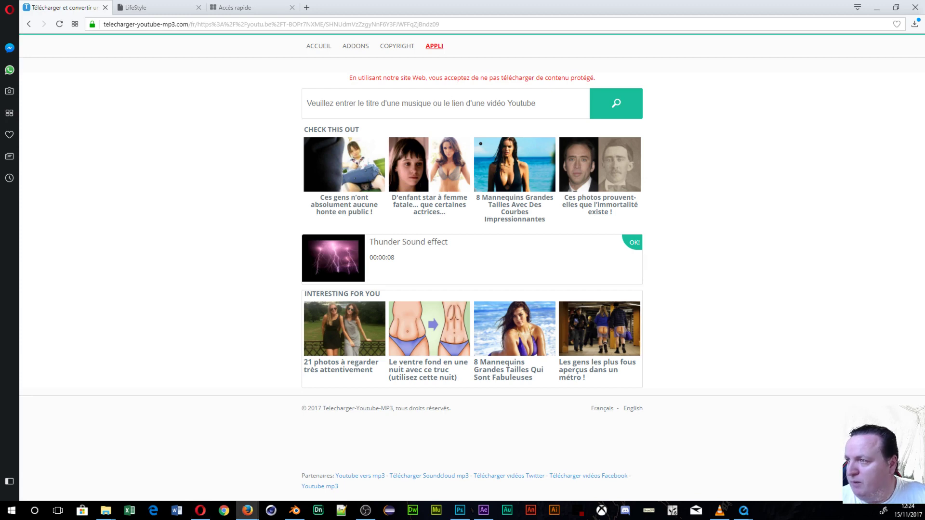
drag(0, 93, 357, 0)
click(524, 407)
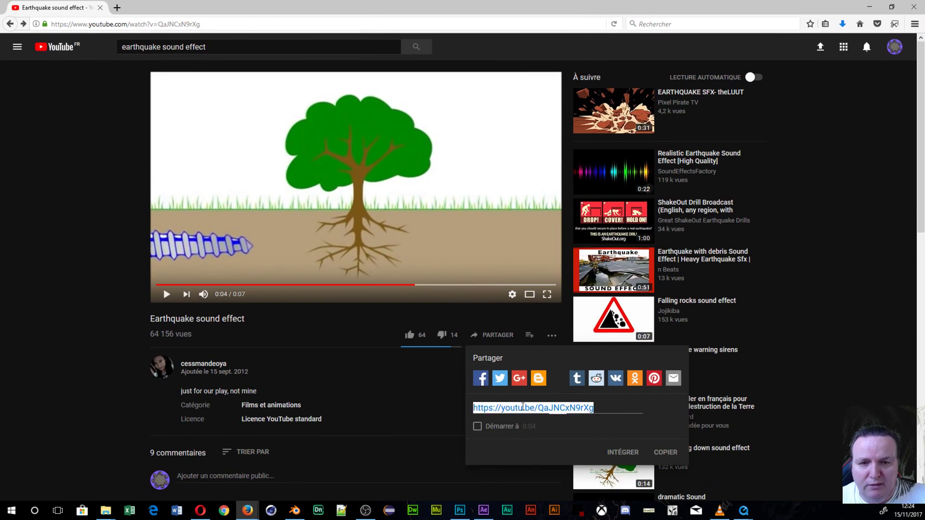
right_click(523, 407)
click(563, 441)
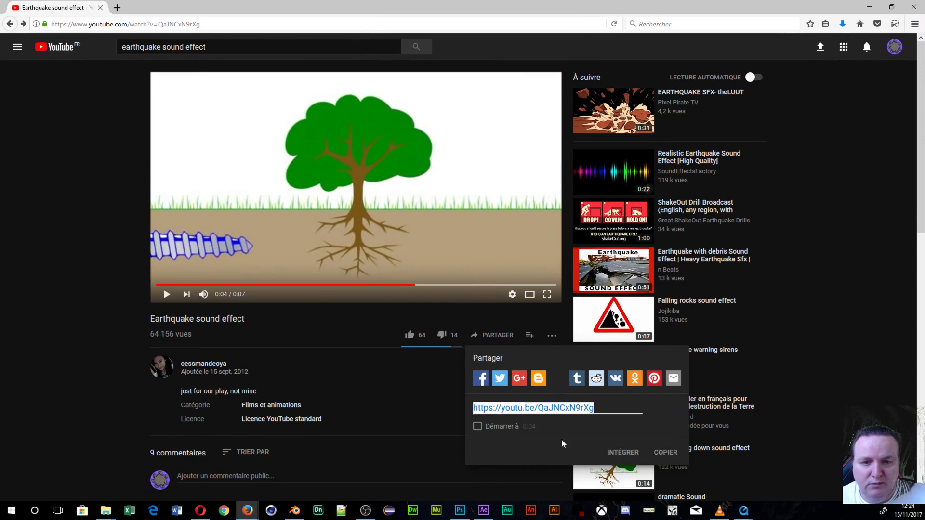
- Return to the YouTube-to-MP3 converter page in the other browser, close the LifeStyle page and close that browser
click(866, 7)
right_click(419, 100)
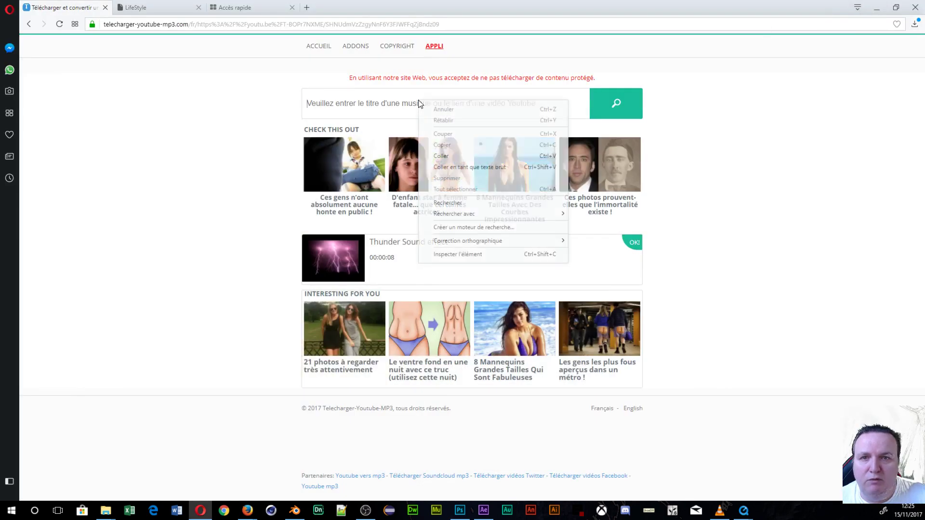
click(219, 268)
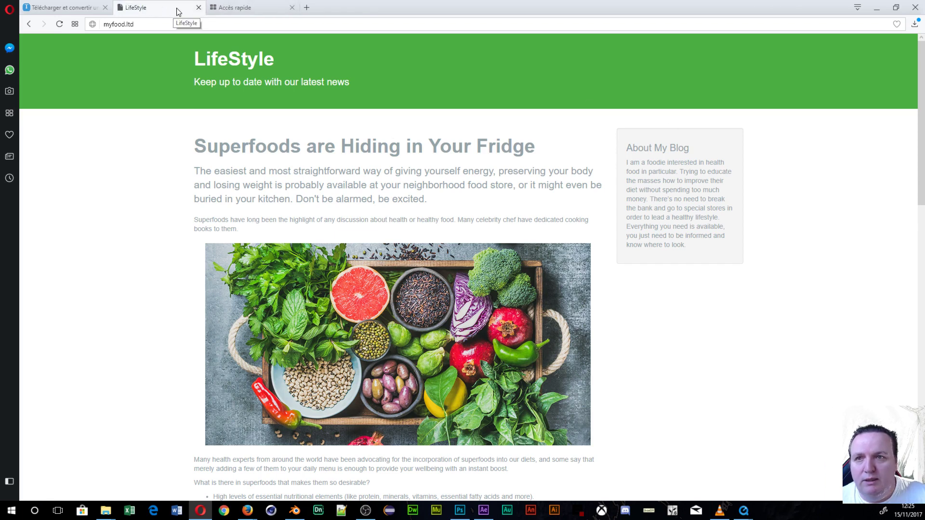
click(198, 8)
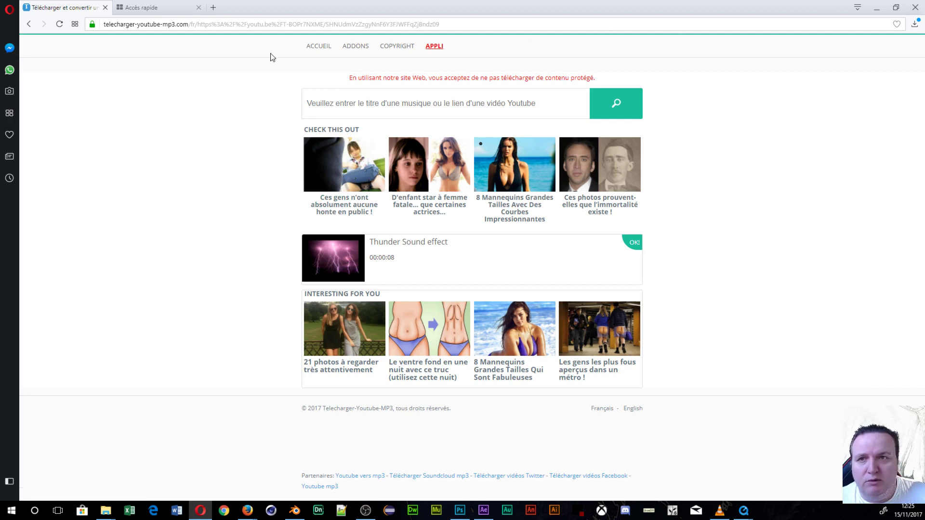
click(916, 7)
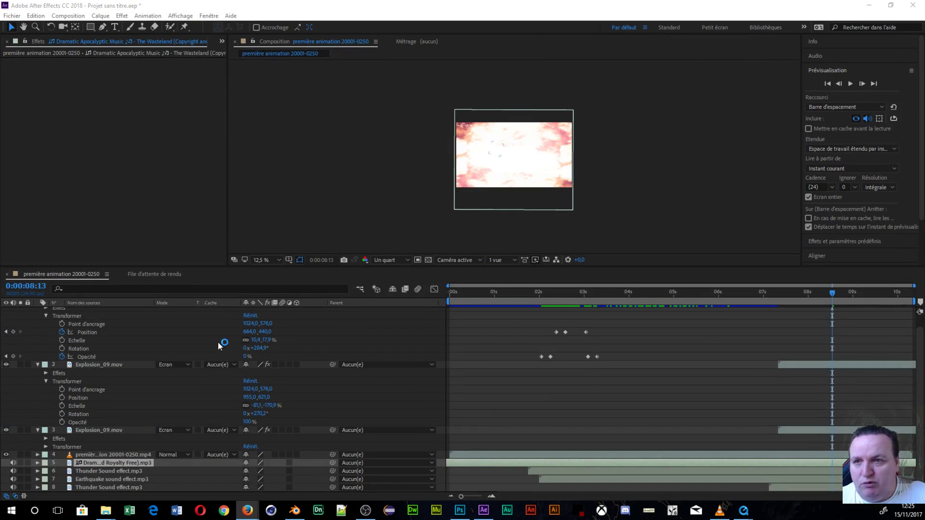
- Close the current After Effects project without saving its changes
scroll(218, 342, up, 1)
scroll(218, 342, down, 1)
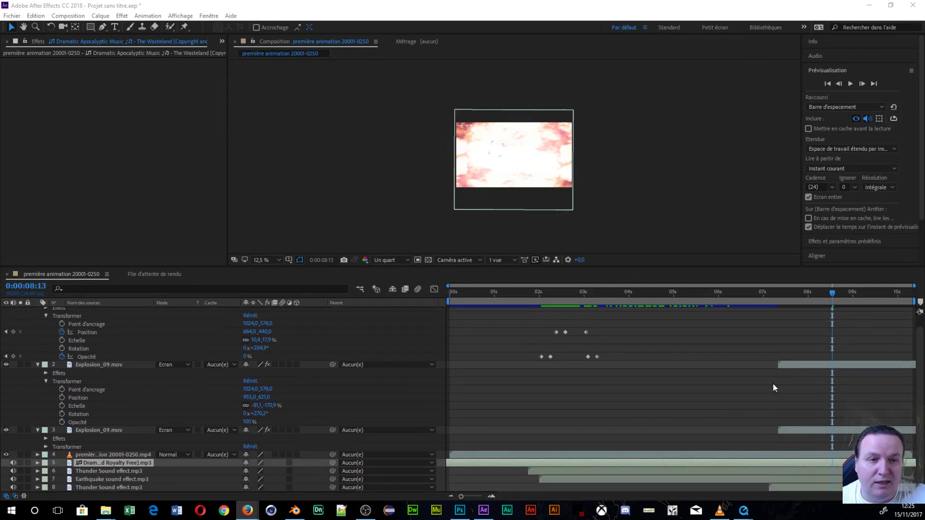
scroll(511, 443, up, 1)
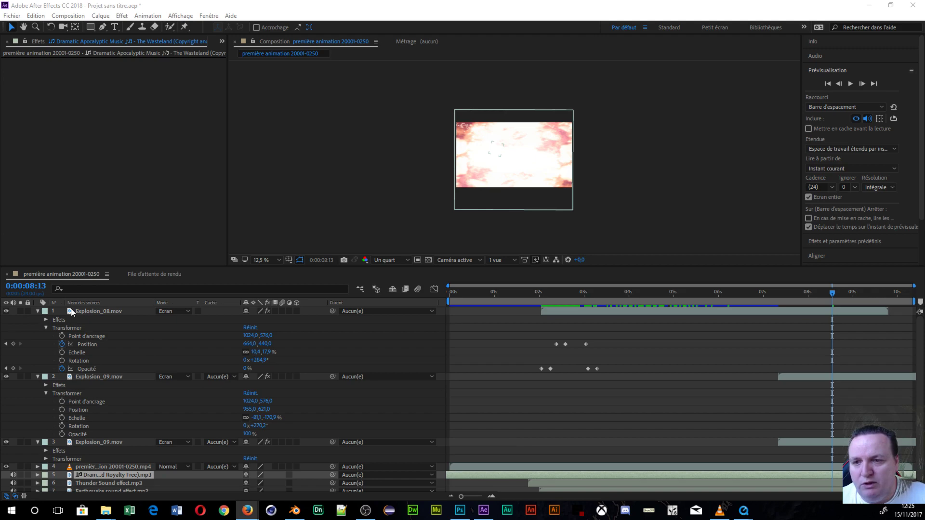
click(12, 19)
mouse_move(34, 32)
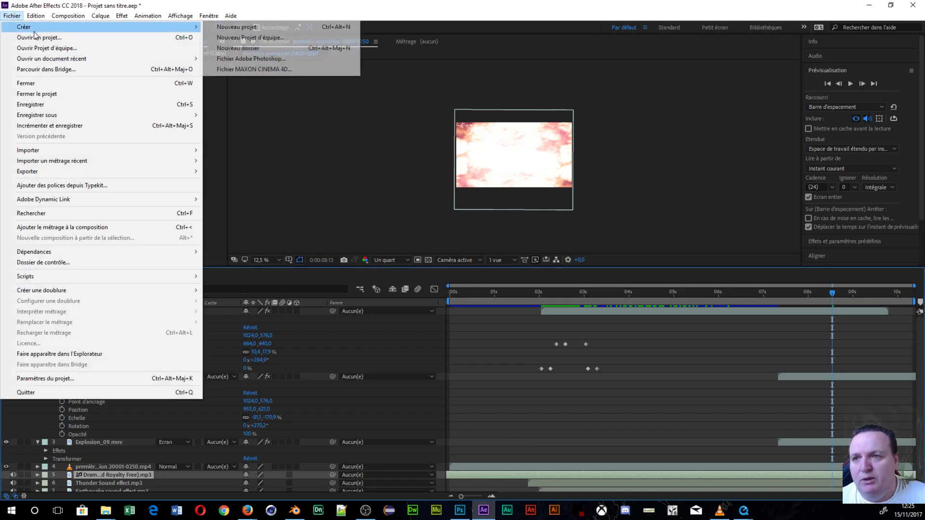
click(43, 95)
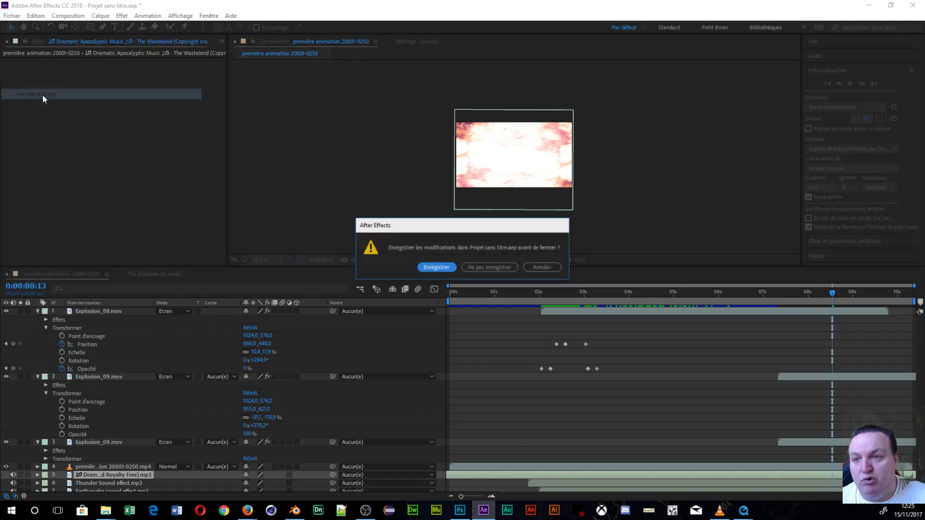
click(487, 267)
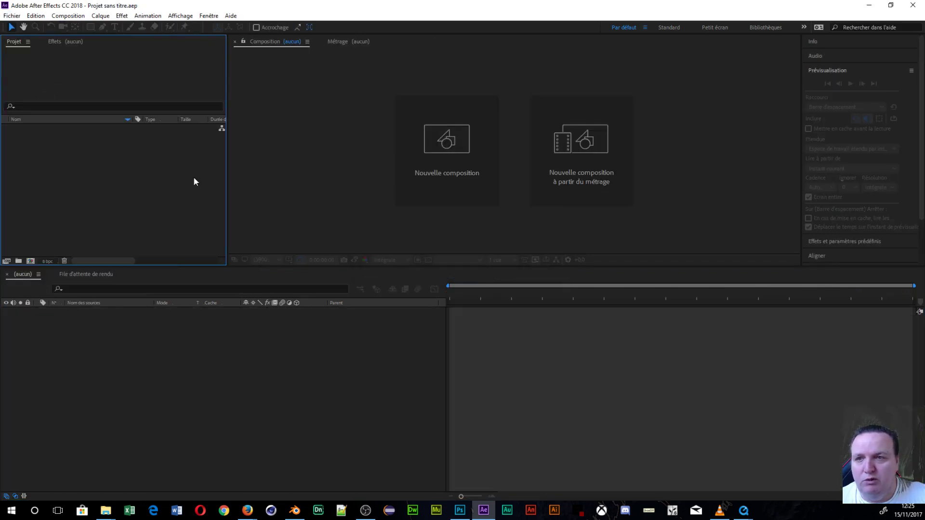
click(15, 18)
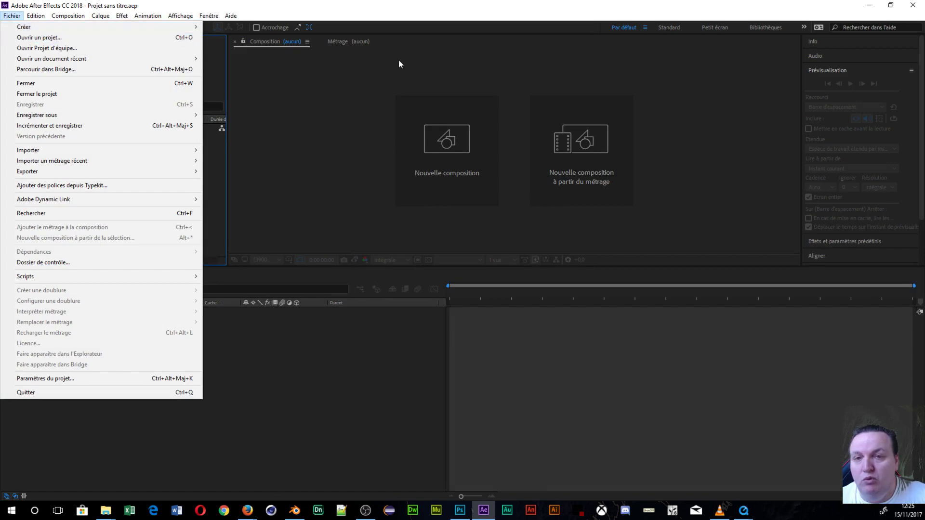
click(336, 74)
click(52, 210)
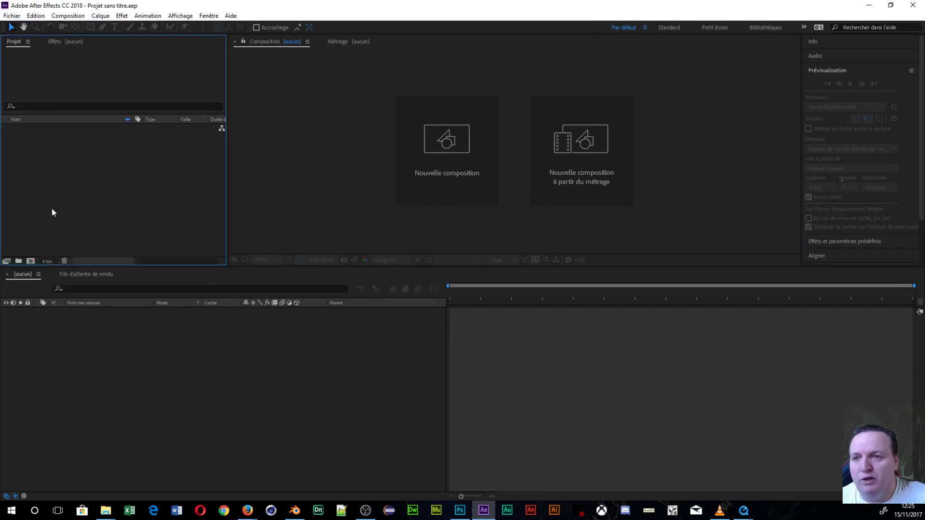
- Import Explosion_08.mov from the 08. Explosions folder and preview the clip
double_click(64, 164)
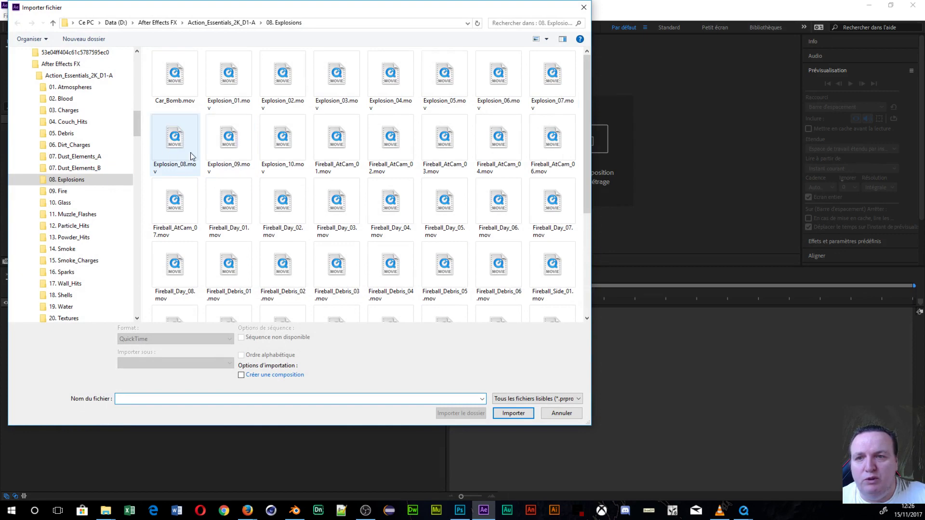
double_click(174, 144)
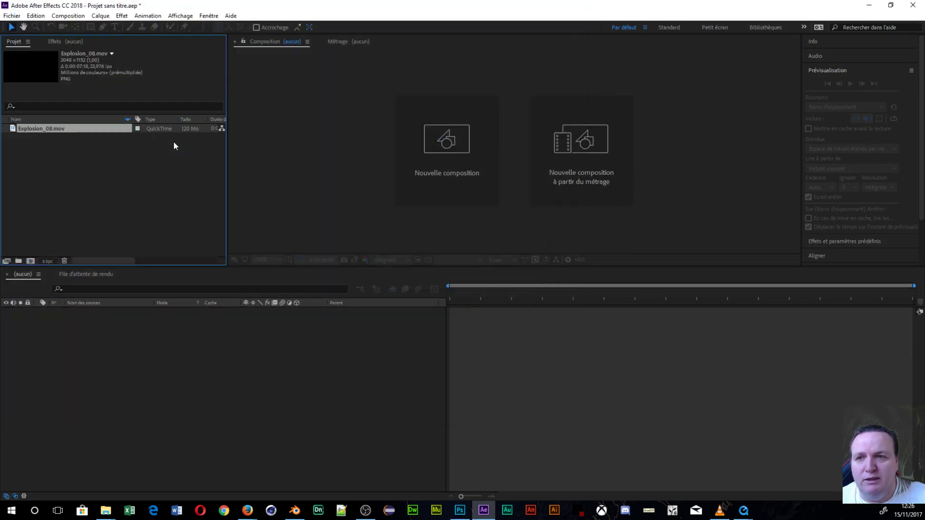
double_click(27, 71)
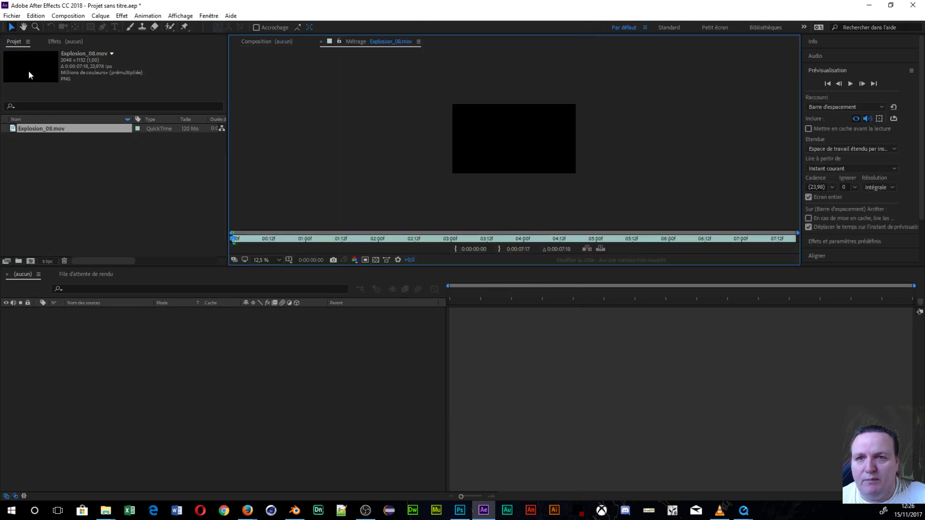
click(851, 83)
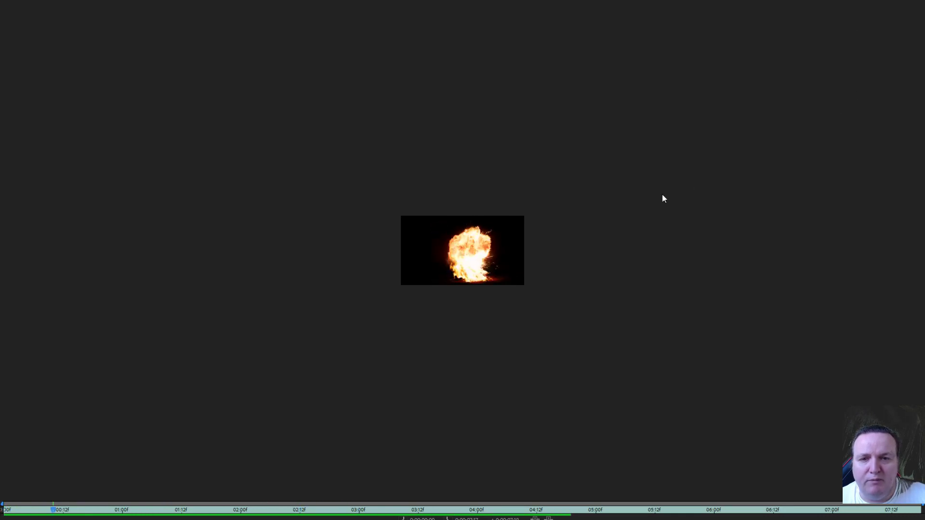
key(space)
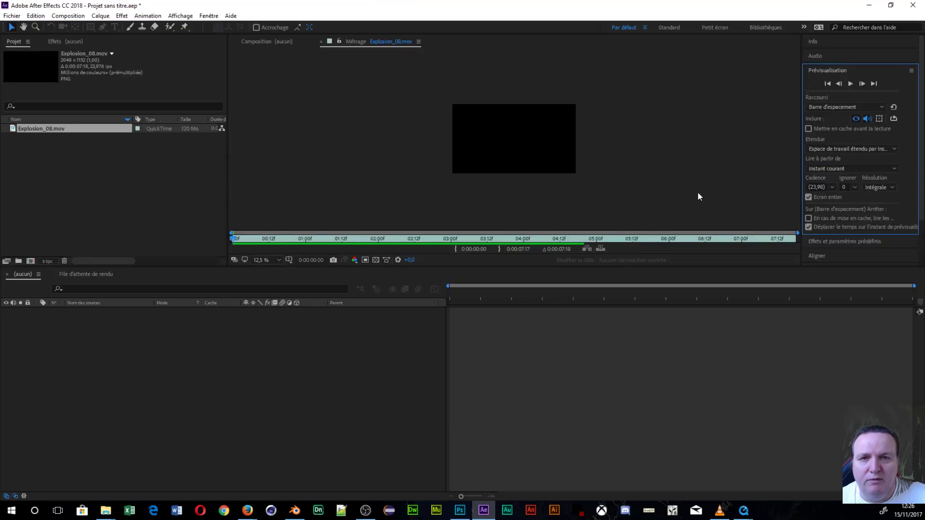
- Import Explosion_09.mov from the 08. Explosions folder and preview the clip
double_click(47, 162)
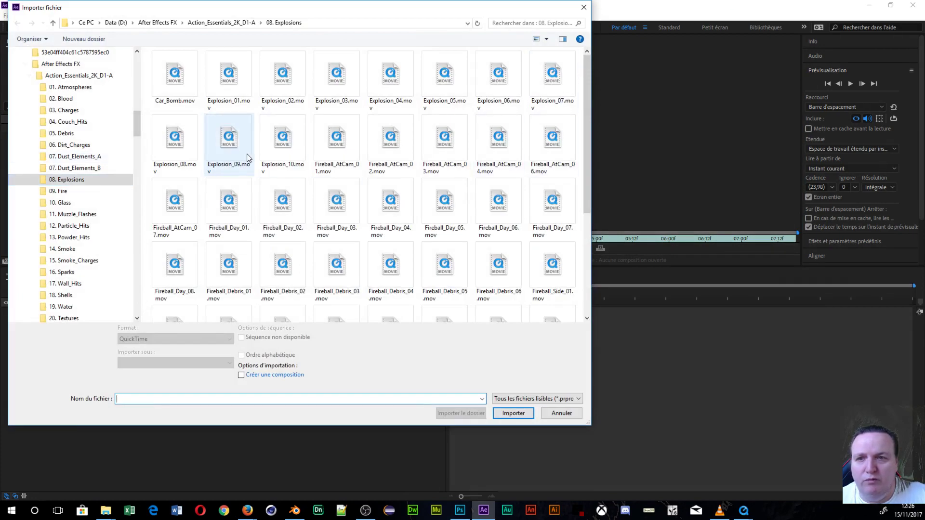
double_click(247, 158)
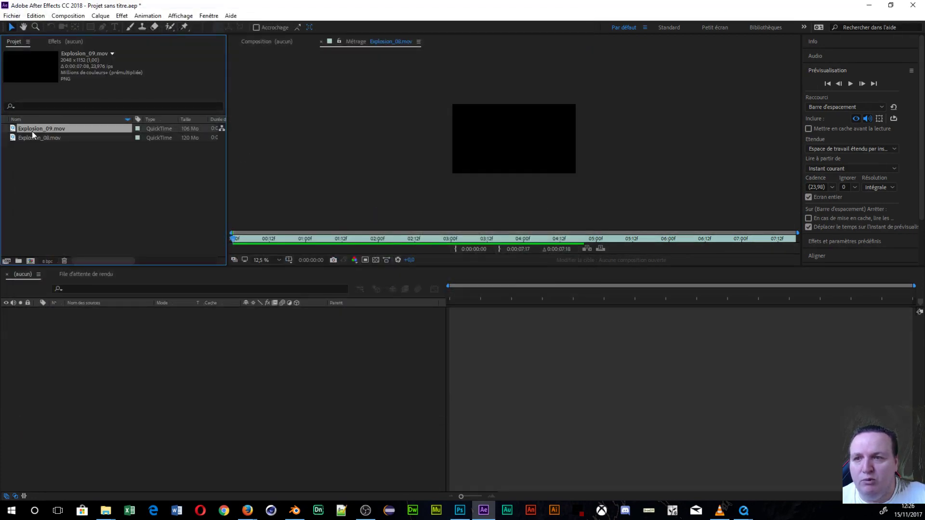
double_click(31, 130)
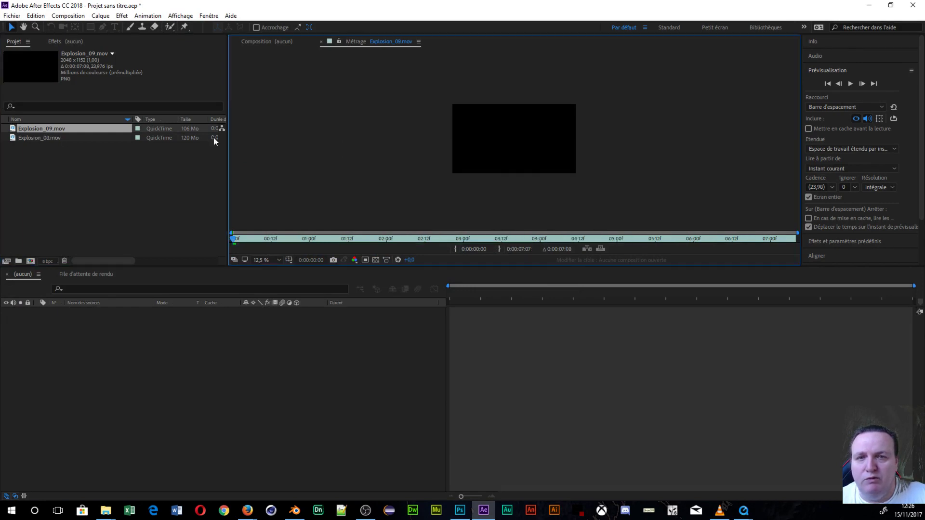
click(851, 84)
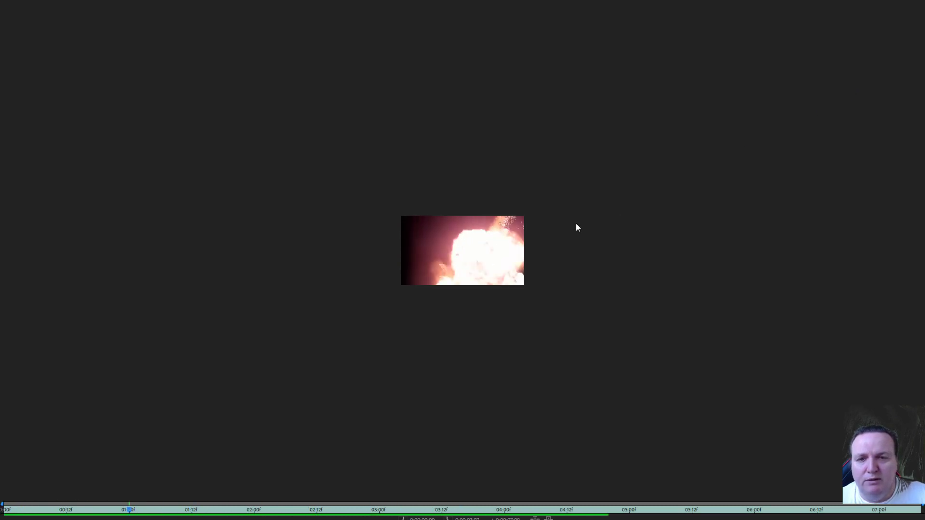
key(space)
- Import première animation 20001-0250.mp4 from the desktop folder Tuto explosion de la Terre and open it in the footage viewer
double_click(56, 165)
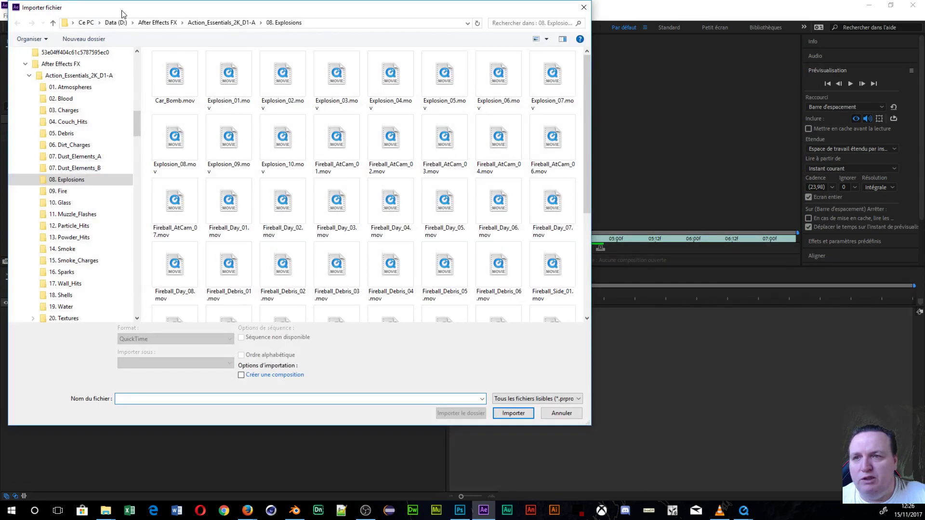
click(87, 23)
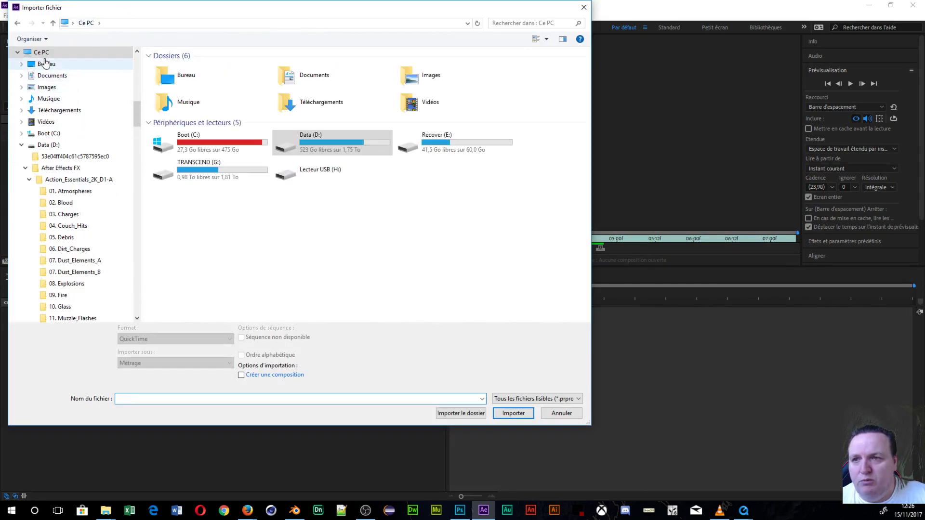
click(46, 62)
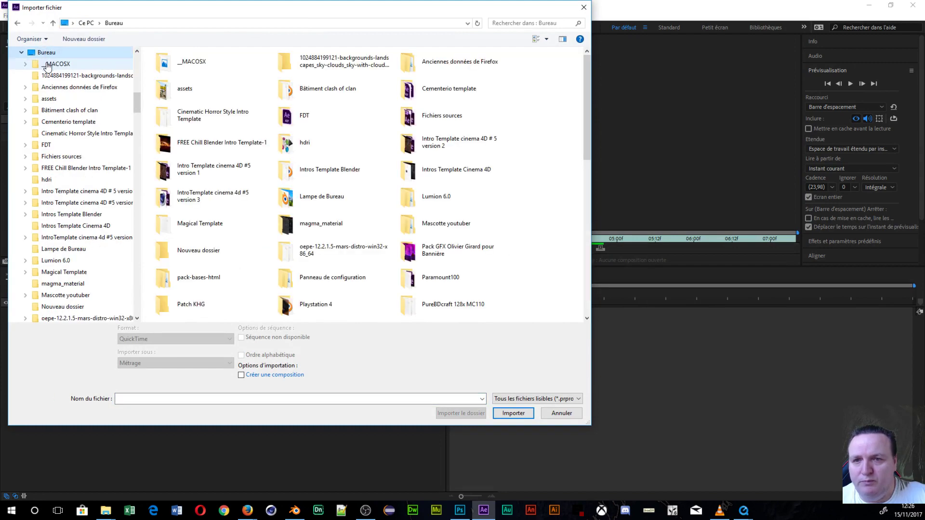
scroll(489, 241, down, 3)
scroll(489, 241, down, 3)
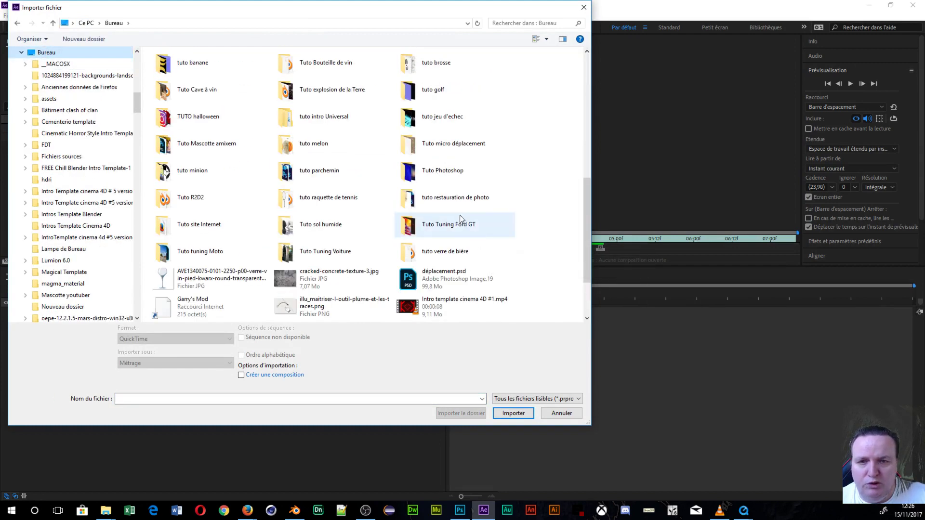
double_click(326, 96)
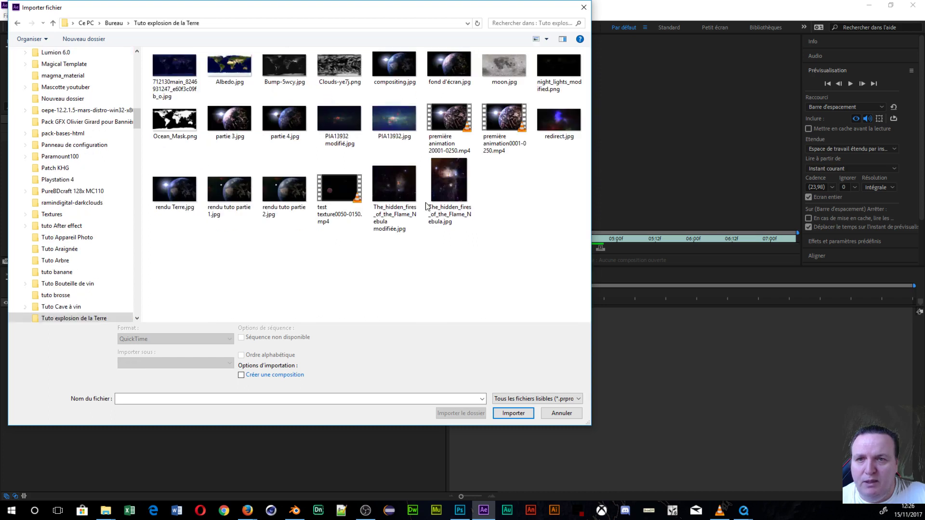
click(450, 115)
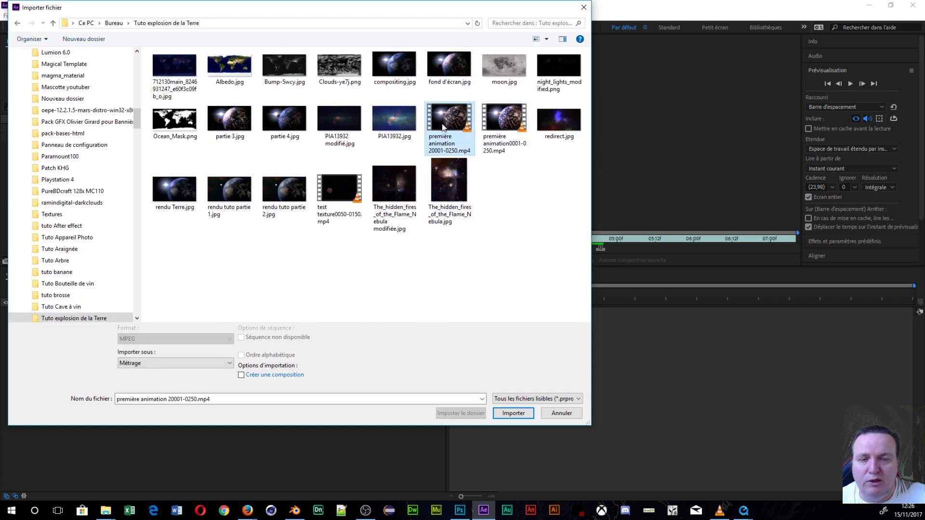
click(519, 414)
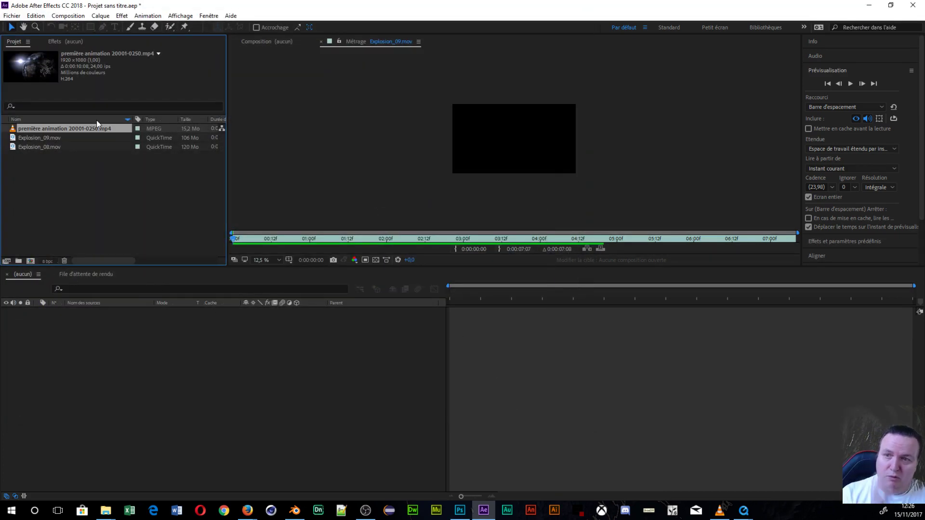
double_click(57, 128)
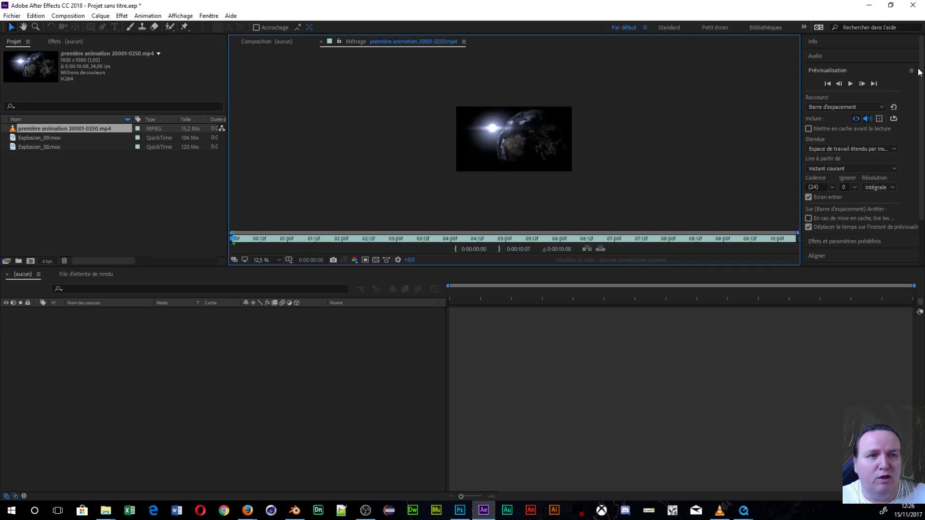
- Preview the première animation 20001-0250.mp4 footage from its start
click(852, 84)
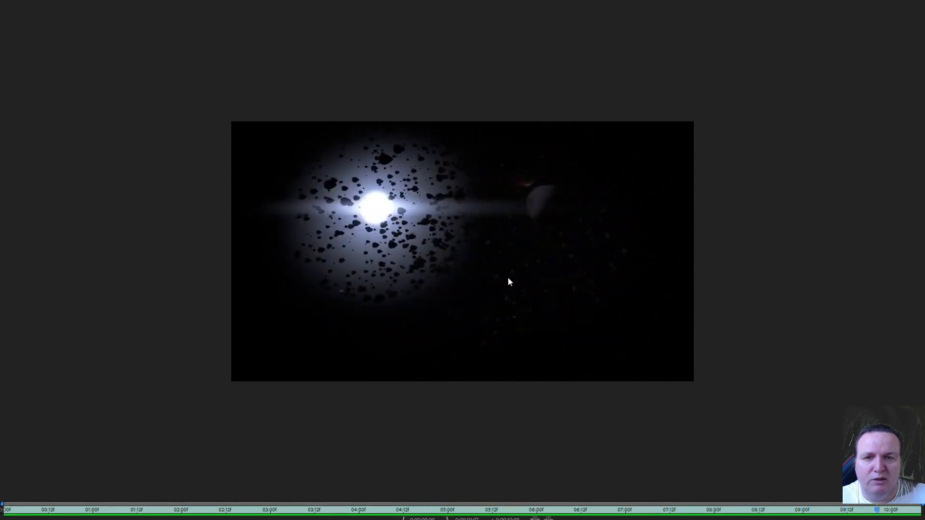
key(space)
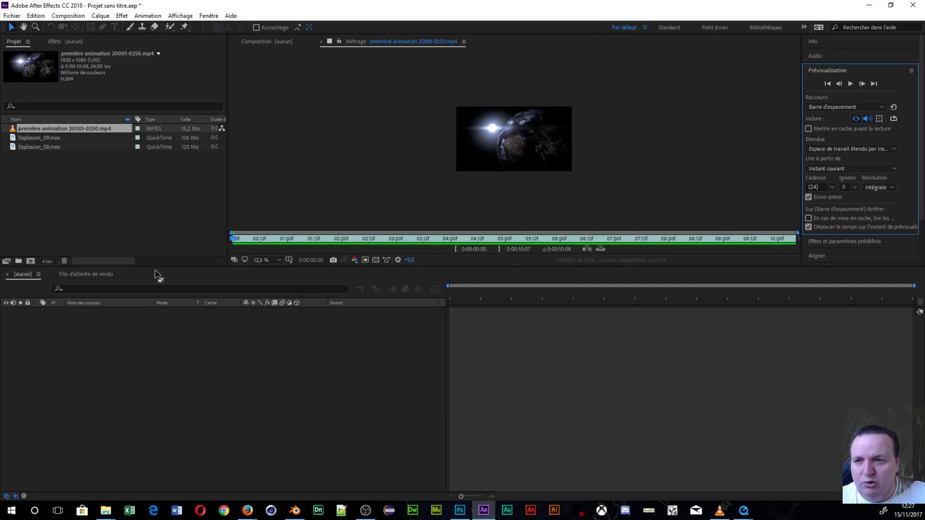
- Import Thunder Sound effect.mp3, Earthquake sound effect.mp3 and the Dramatic Apocalyptic Music - The Wasteland MP3 from the Téléchargements folder
double_click(51, 183)
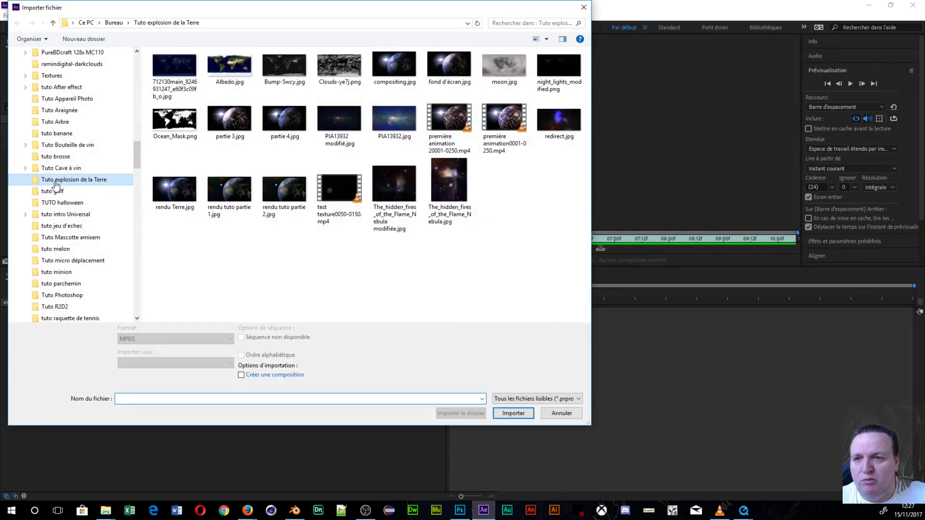
click(98, 23)
click(126, 84)
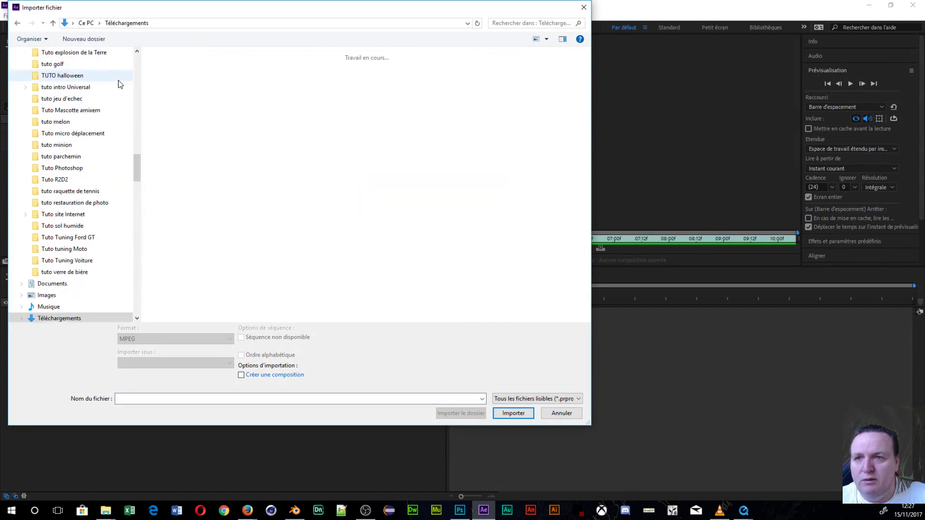
click(174, 101)
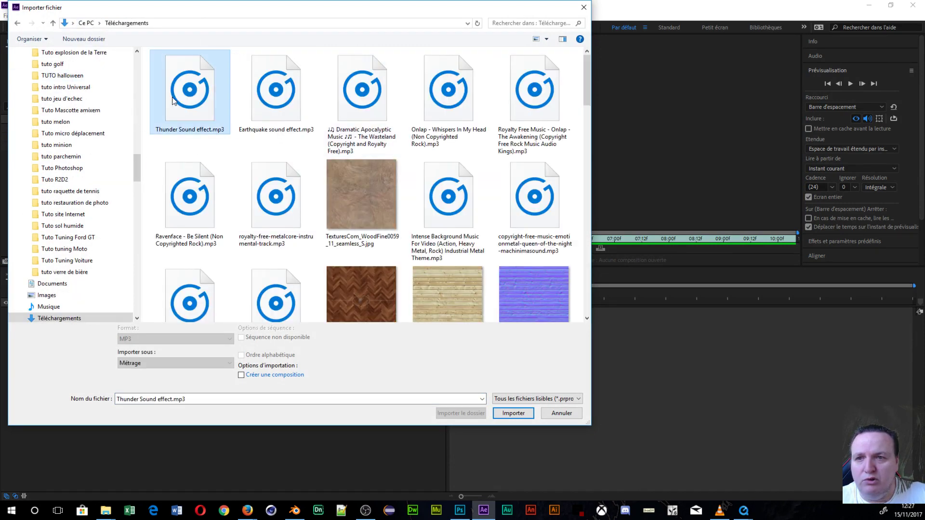
ctrl+click(280, 106)
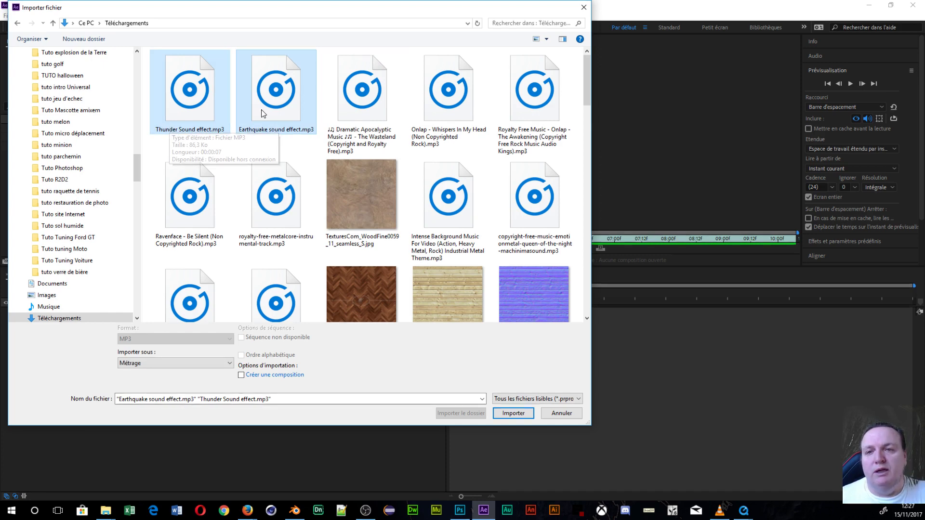
ctrl+click(357, 114)
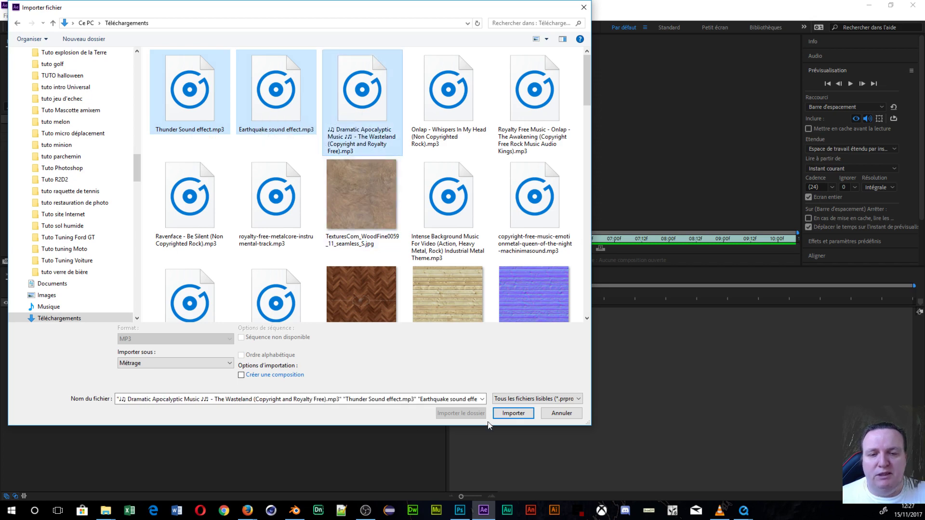
click(514, 413)
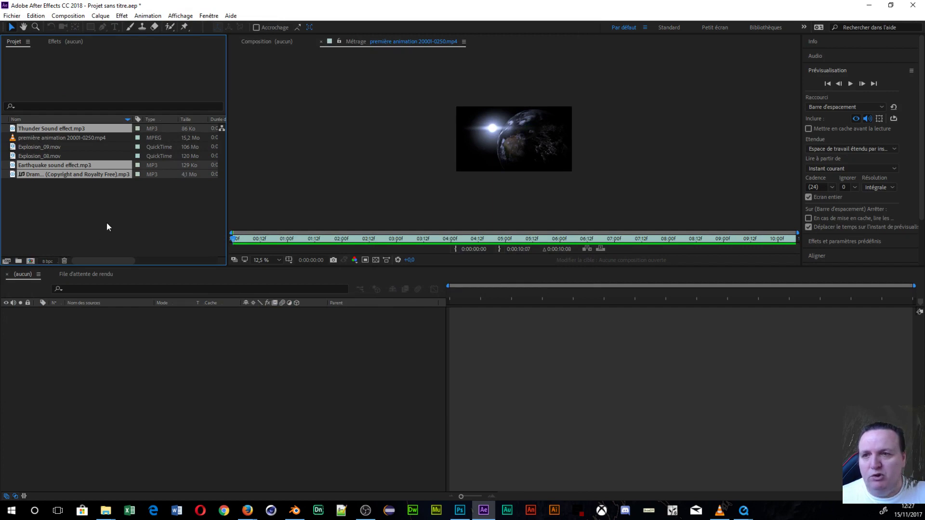
- Create a composition from première animation 20001-0250.mp4 and scrub through its timeline
click(100, 199)
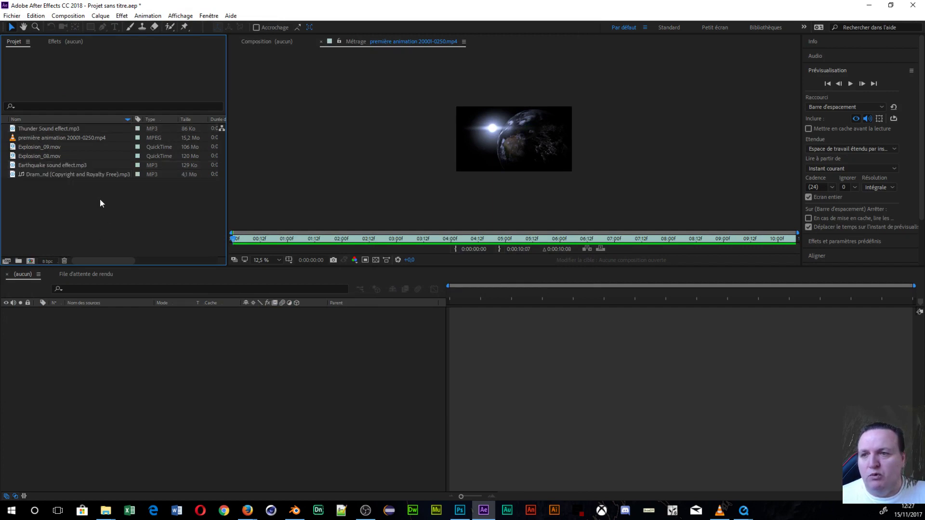
click(52, 137)
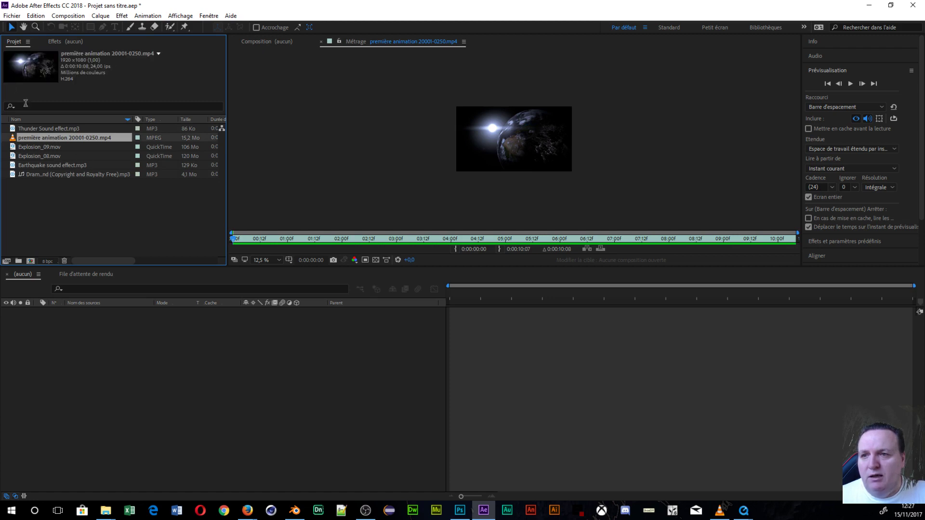
drag(53, 139, 30, 261)
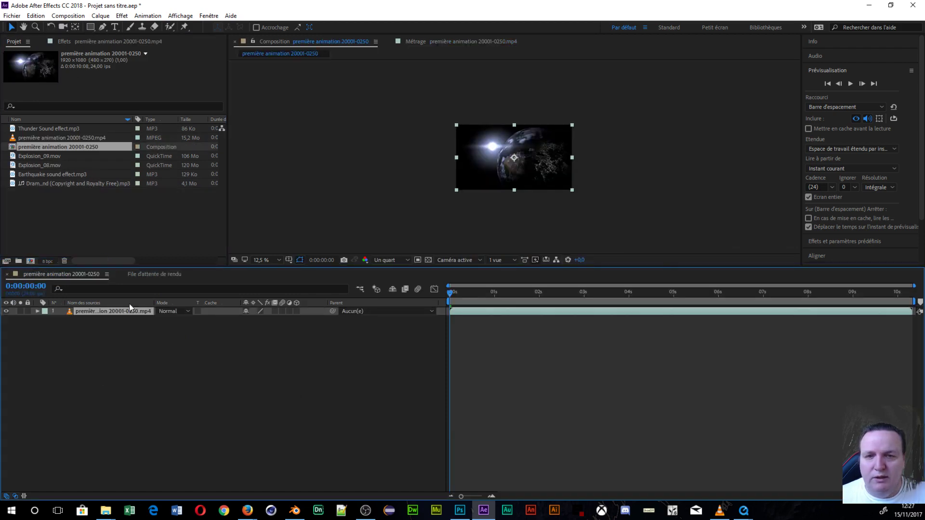
drag(452, 295, 401, 295)
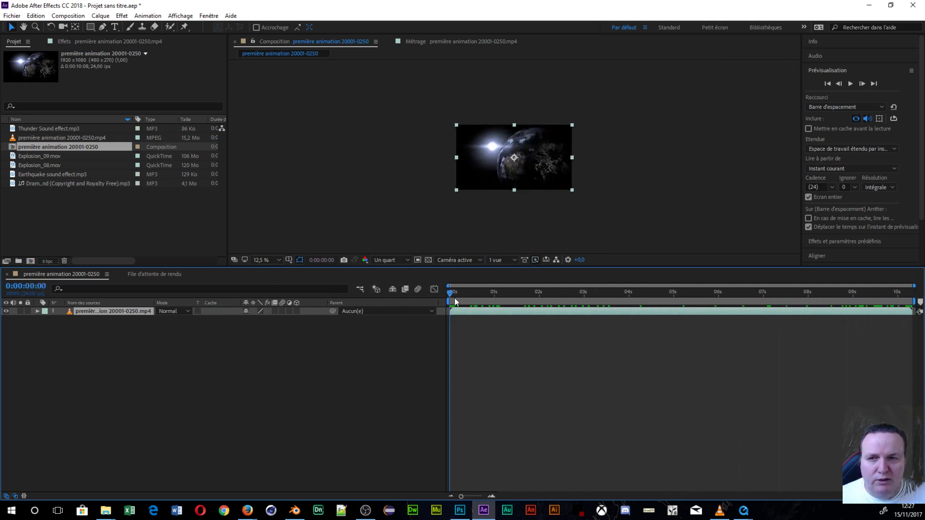
- Enlarge the composition view to 50% and set the current time to 0:00:02:09, where the moon passes the sun
click(23, 158)
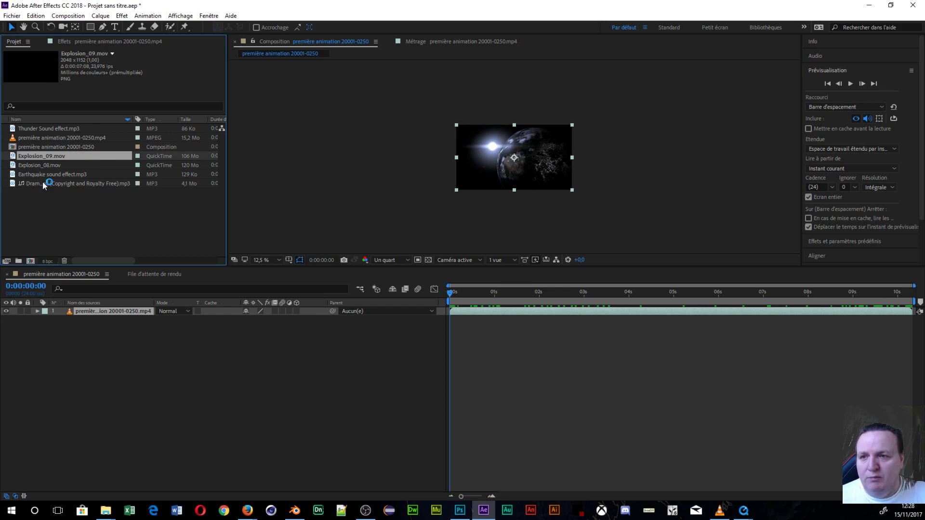
click(46, 129)
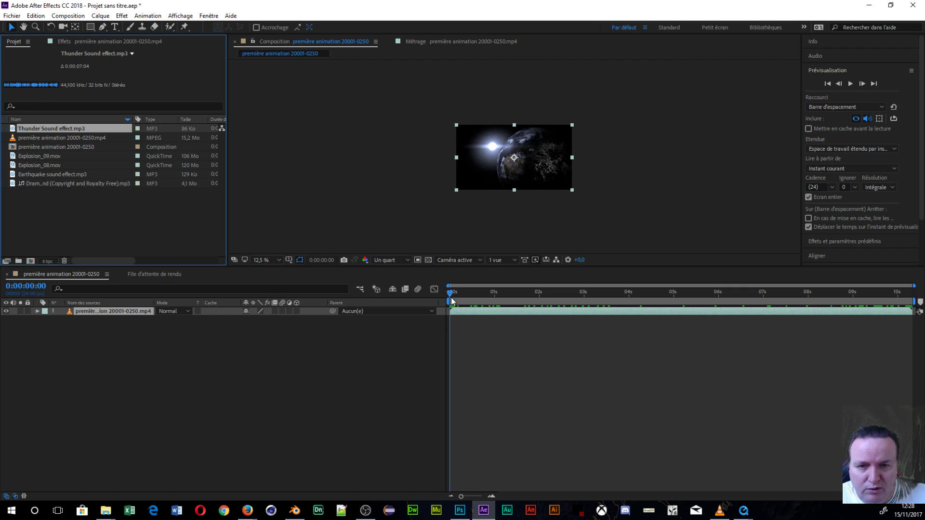
drag(452, 294, 512, 293)
key(period)
key(period)
key(period)
key(period)
key(period)
key(period)
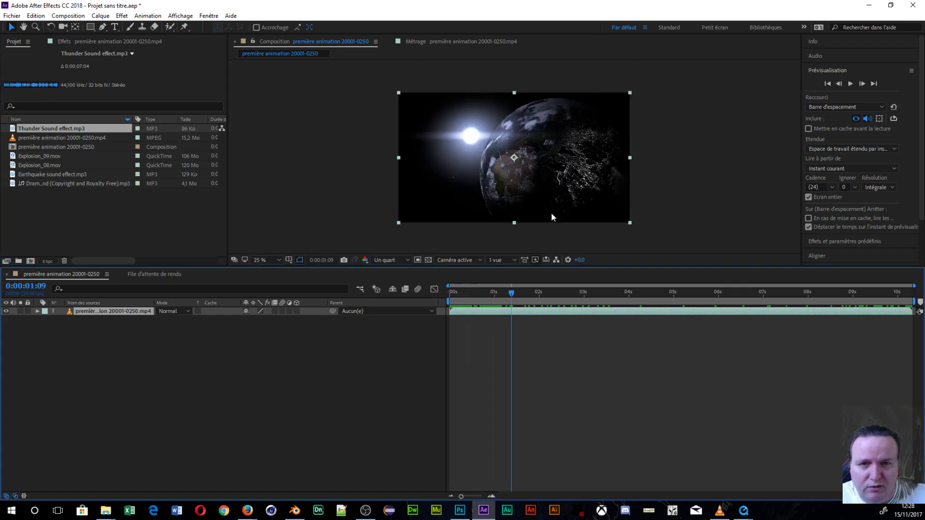
key(comma)
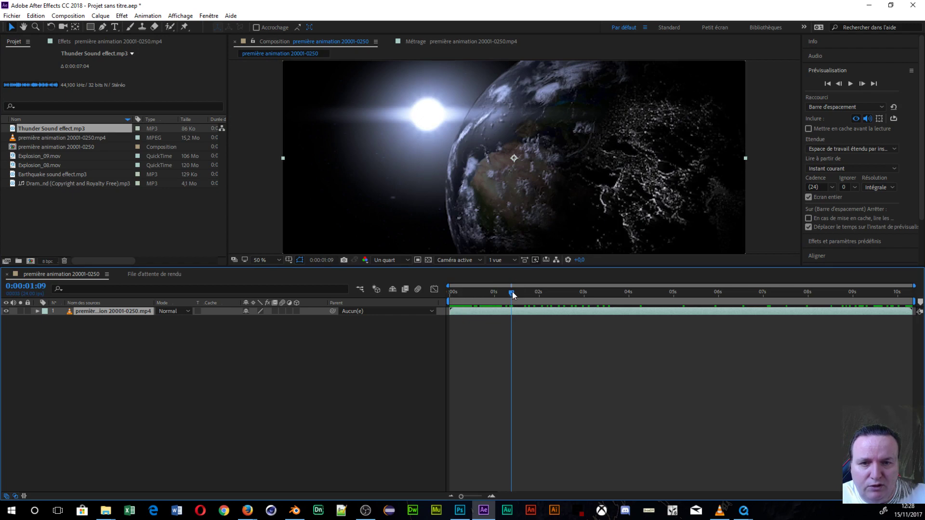
drag(513, 295, 558, 299)
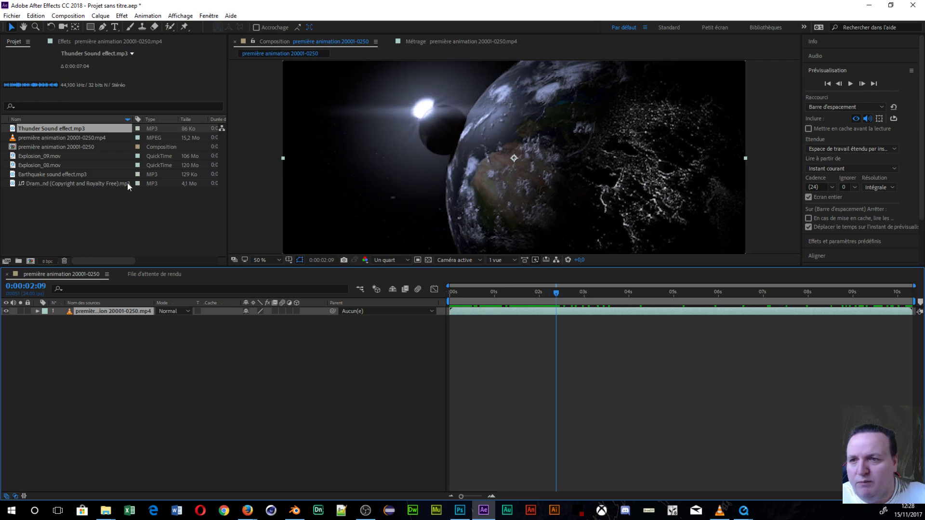
- Add Thunder Sound effect.mp3 as a layer beneath the Earth animation and show its audio waveform
click(32, 129)
drag(36, 126, 93, 336)
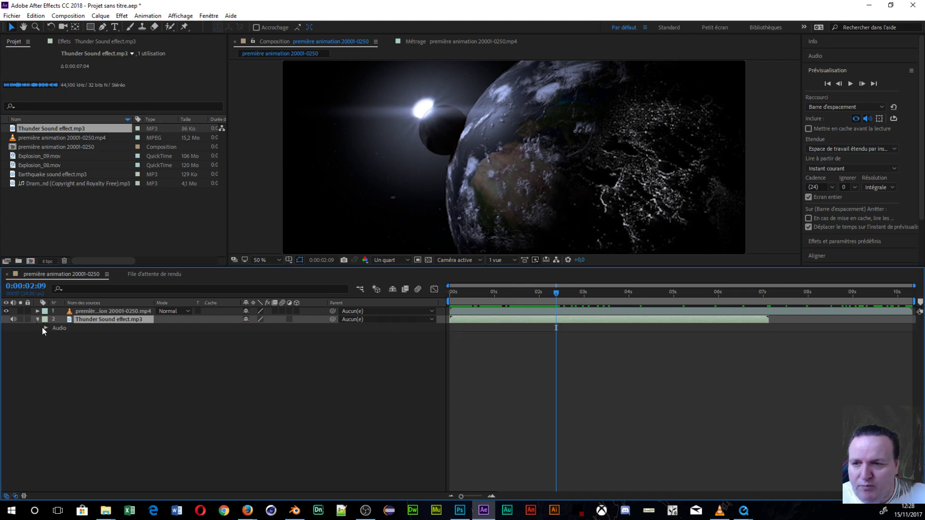
click(43, 328)
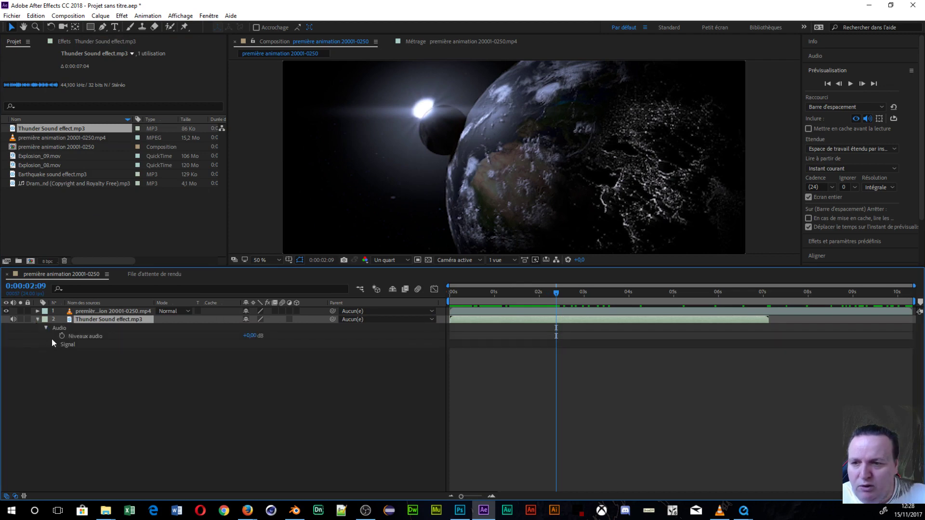
click(54, 344)
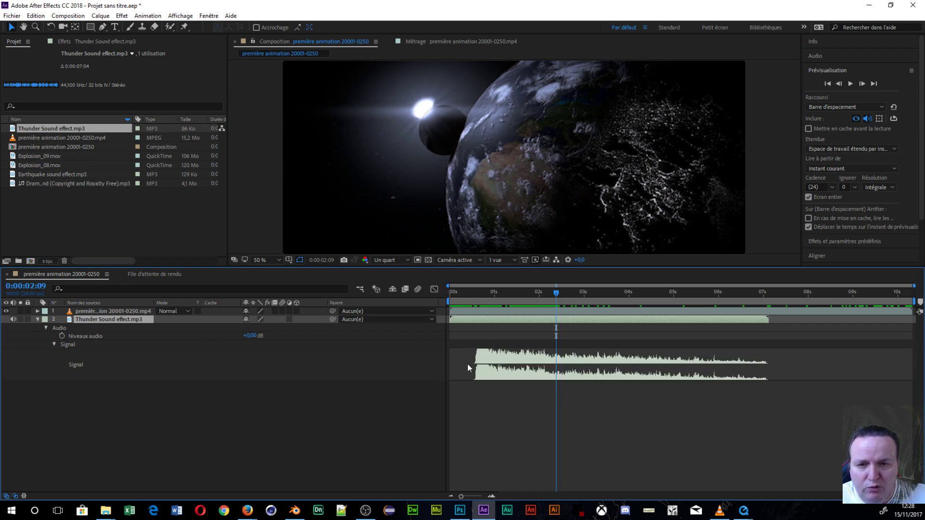
- Shift the thunder layer so its waveform peak starts at 0:00:02:09, and preview the composition from 0:00:00:14
drag(571, 319, 652, 316)
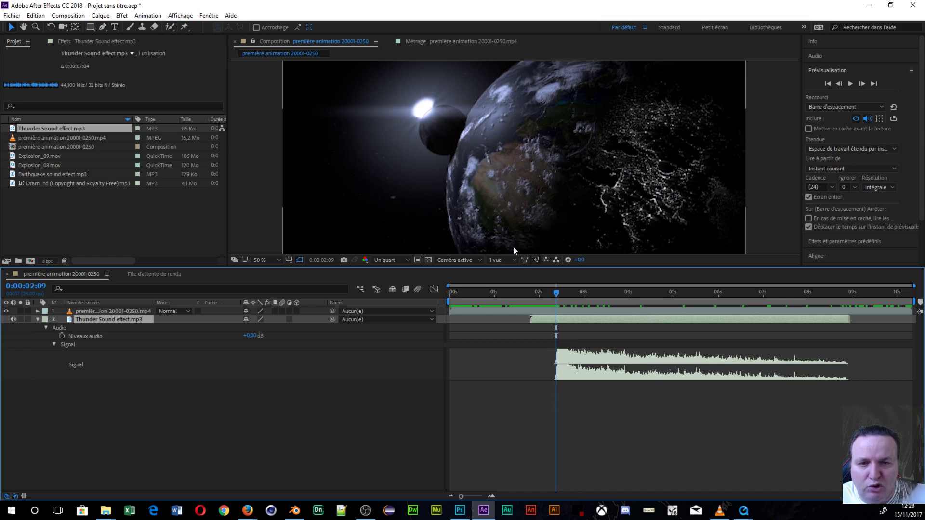
drag(558, 297, 476, 312)
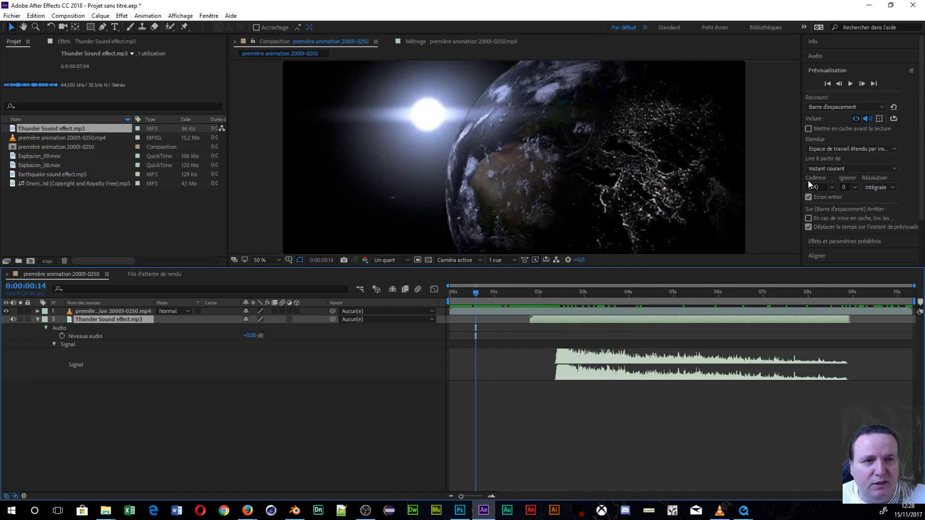
click(851, 82)
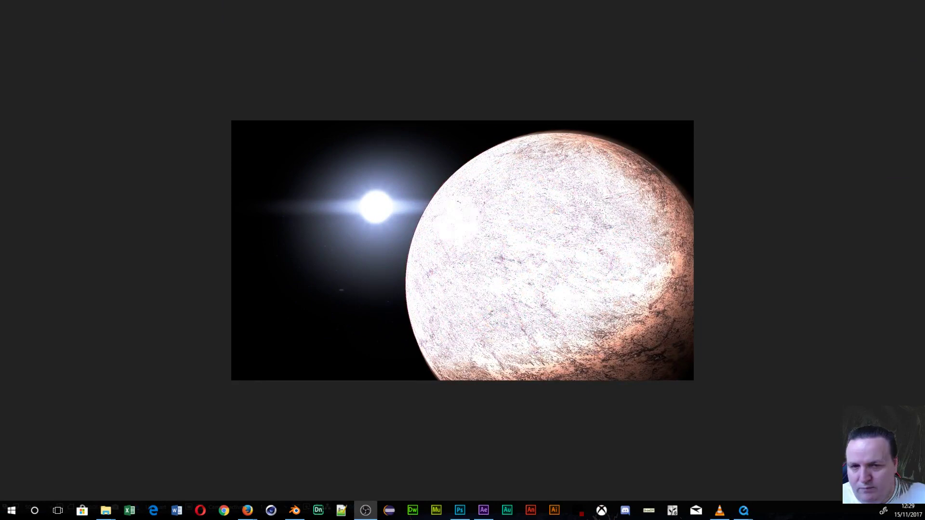
click(399, 383)
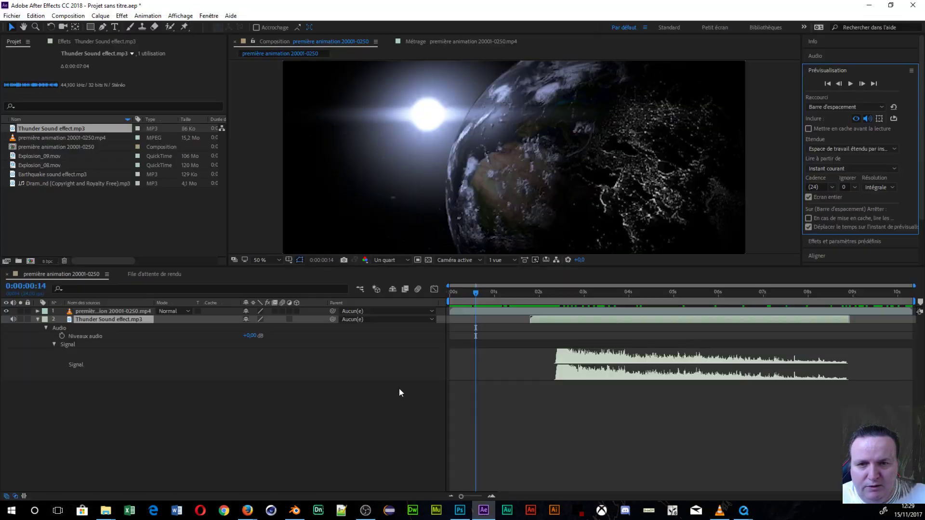
click(853, 85)
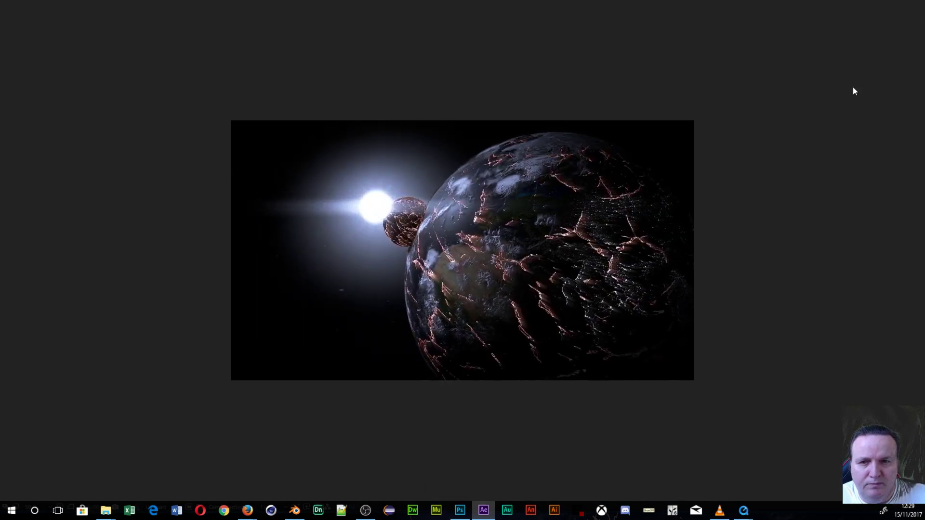
click(819, 115)
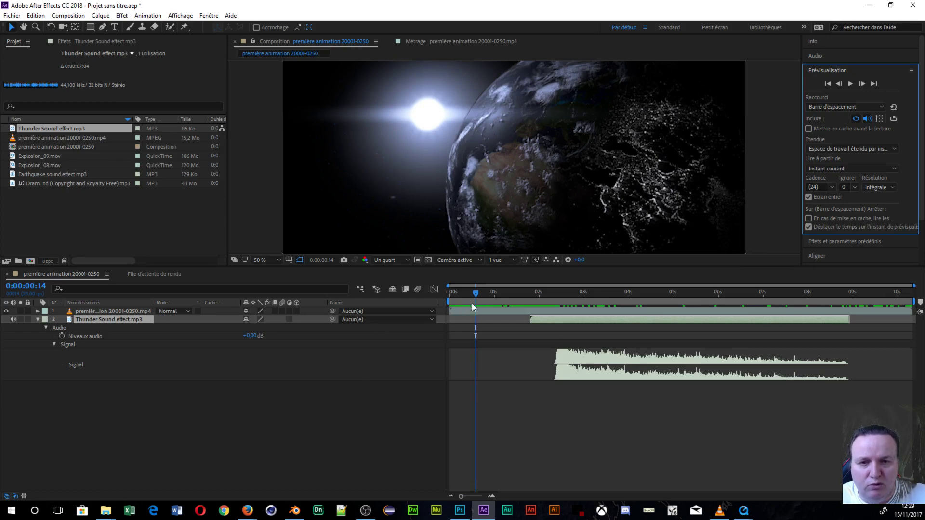
- Keyframe the thunder layer's audio levels at 0:00:01:03 and set them to -120 dB at 0:00:03:18
drag(477, 295, 500, 301)
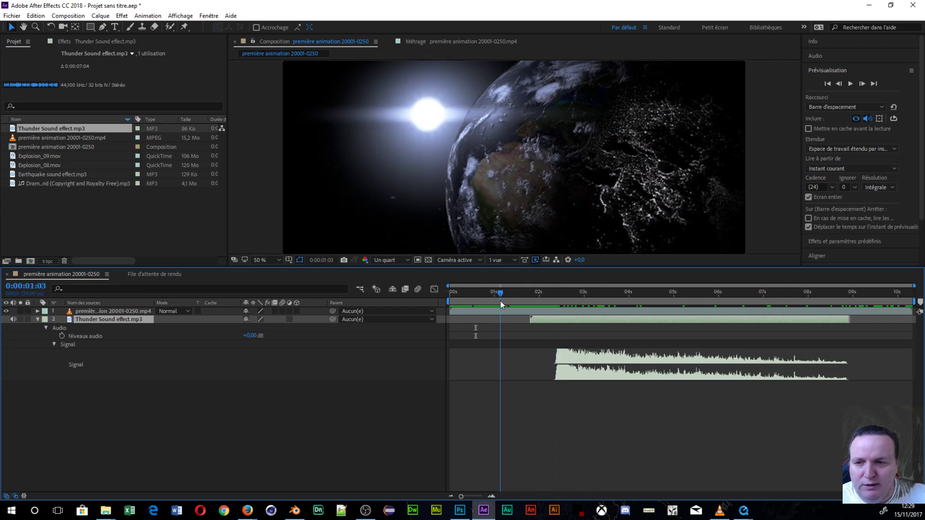
click(60, 336)
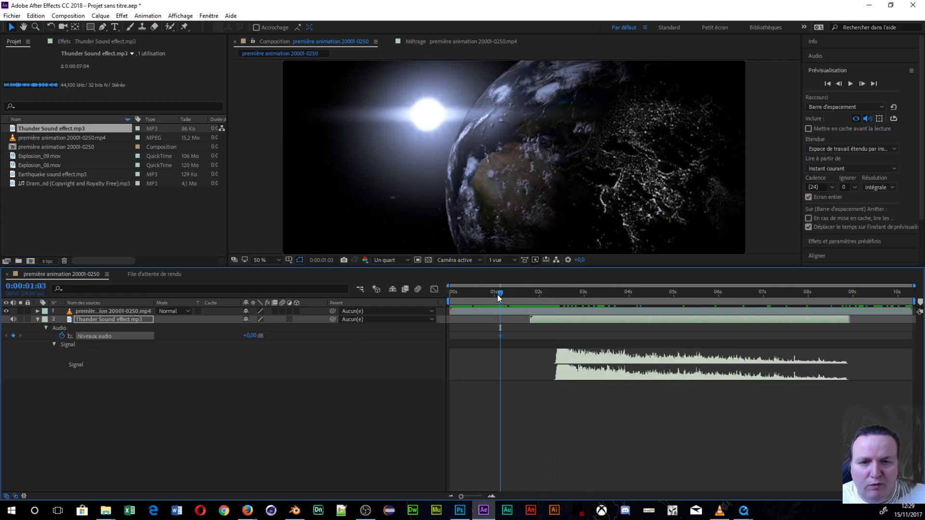
drag(497, 294, 617, 310)
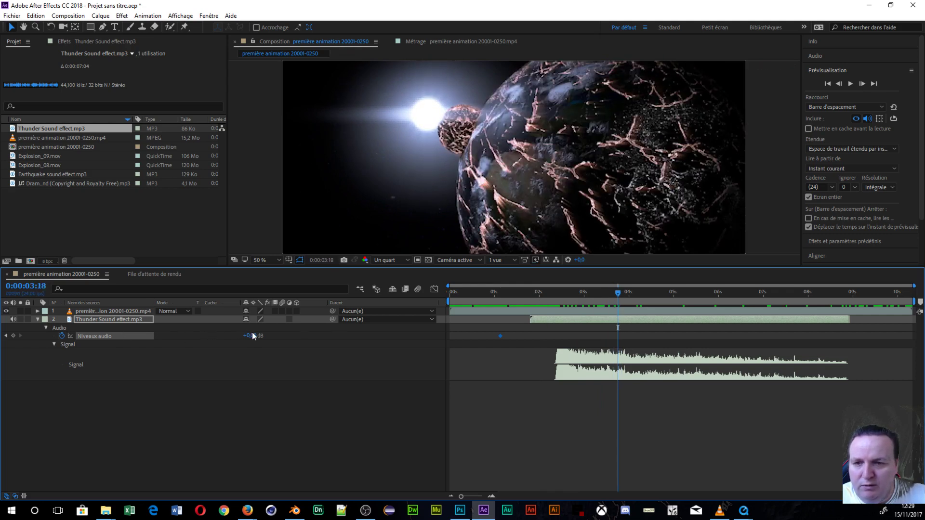
drag(253, 336, 195, 336)
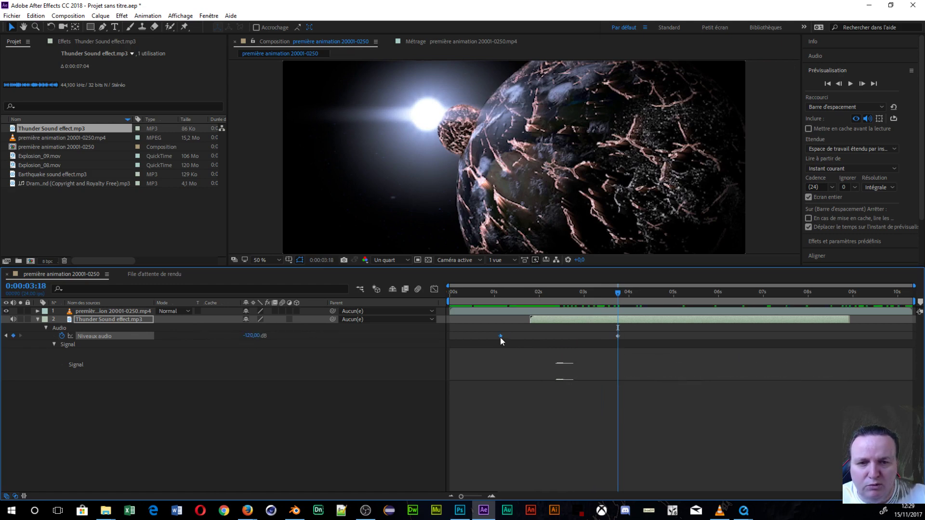
- Move the thunder's first audio level keyframe to about 2.5 s and its last to about 7.4 s, previewing the fade between adjustments
drag(500, 336, 564, 342)
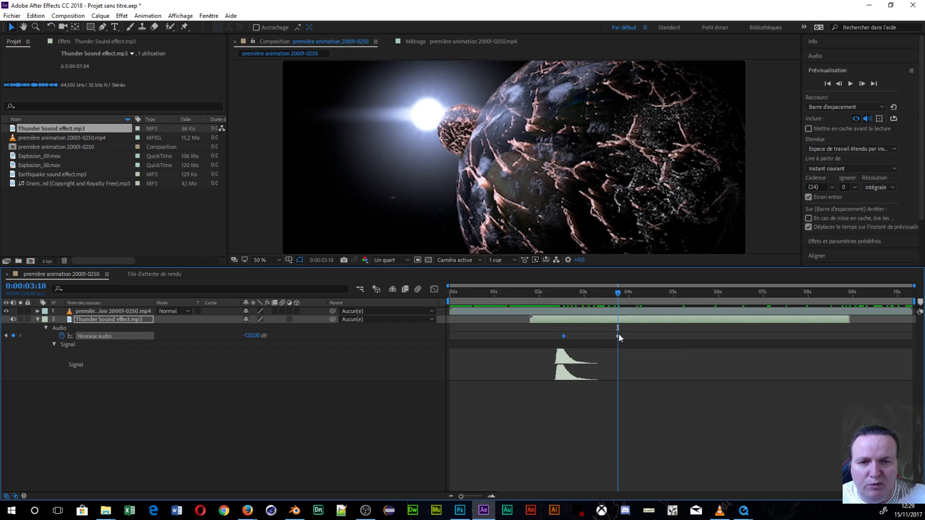
drag(618, 336, 648, 340)
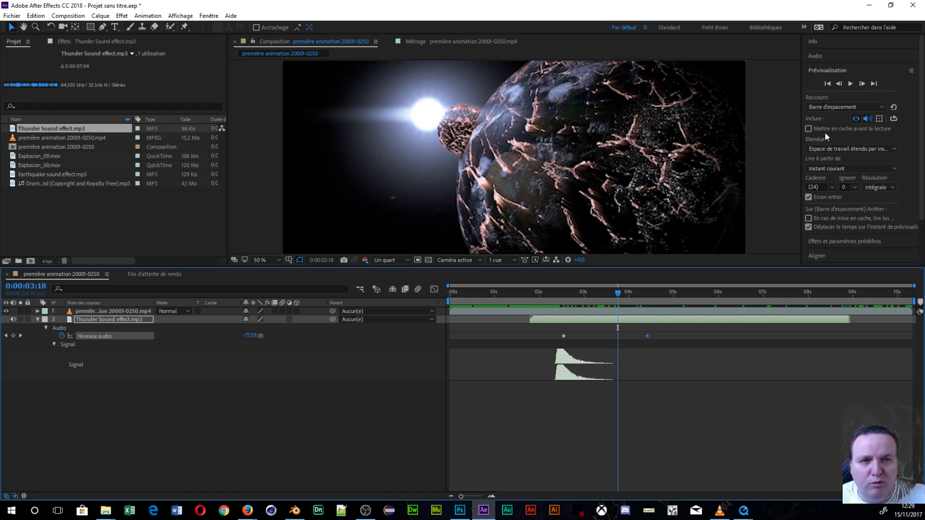
click(851, 84)
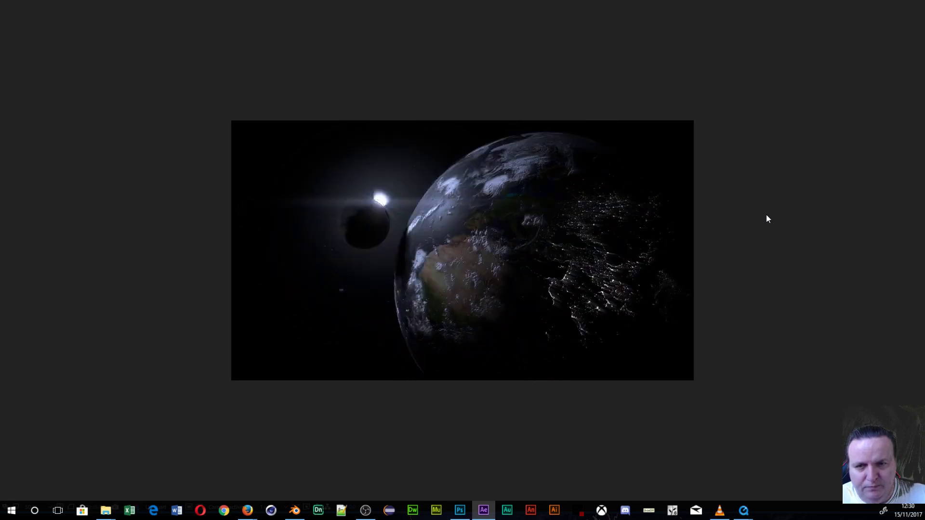
key(space)
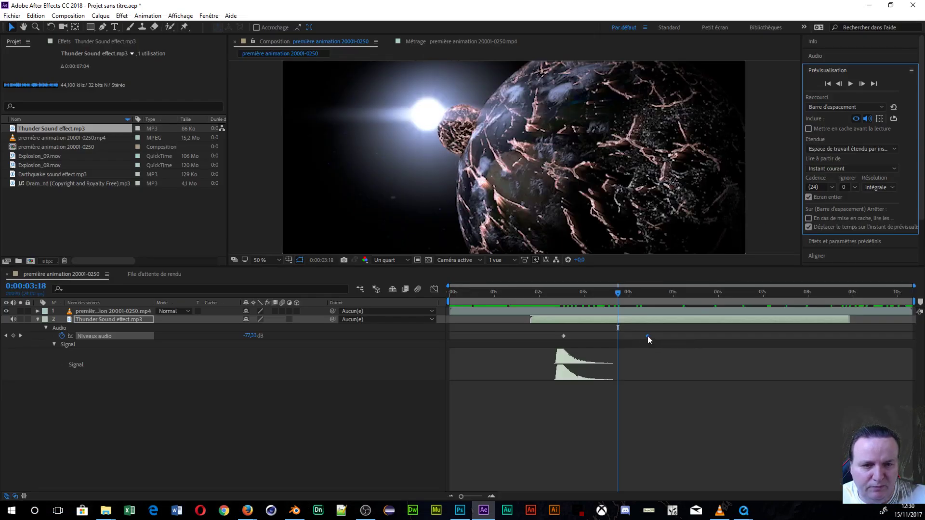
drag(647, 336, 780, 342)
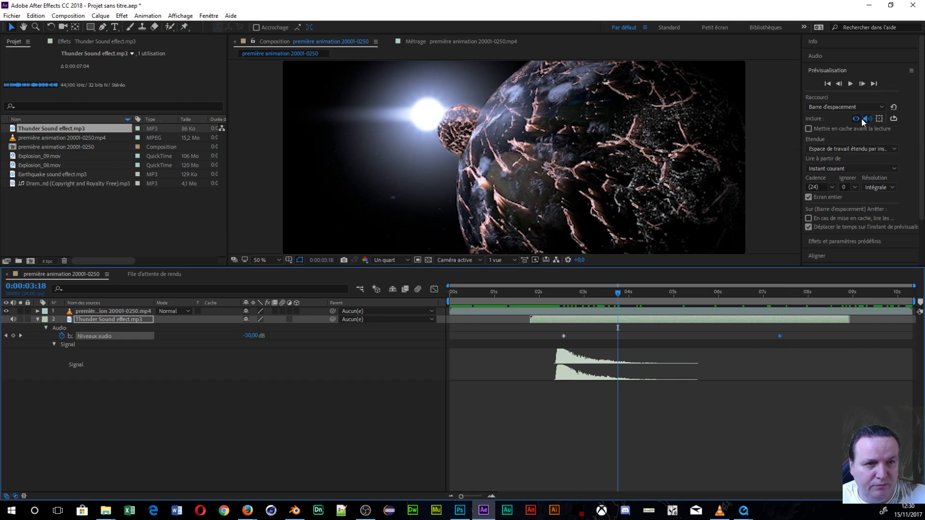
- Preview the composition twice from 0:00:03:18 to check the thunder fade, and collapse the thunder layer's properties
click(852, 84)
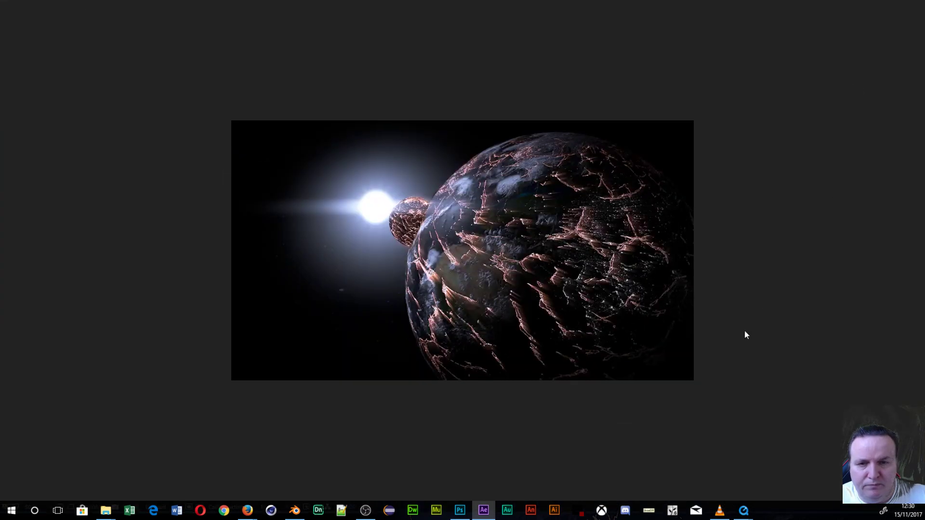
key(space)
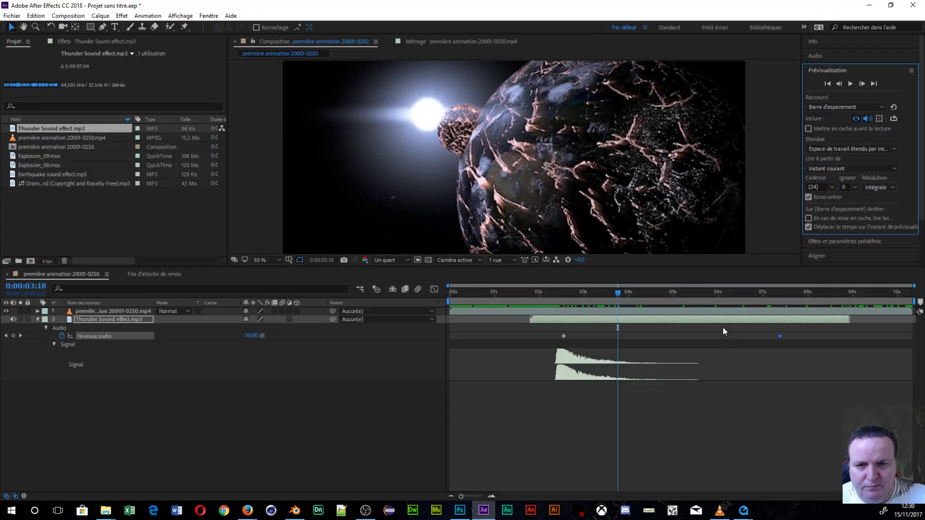
click(851, 85)
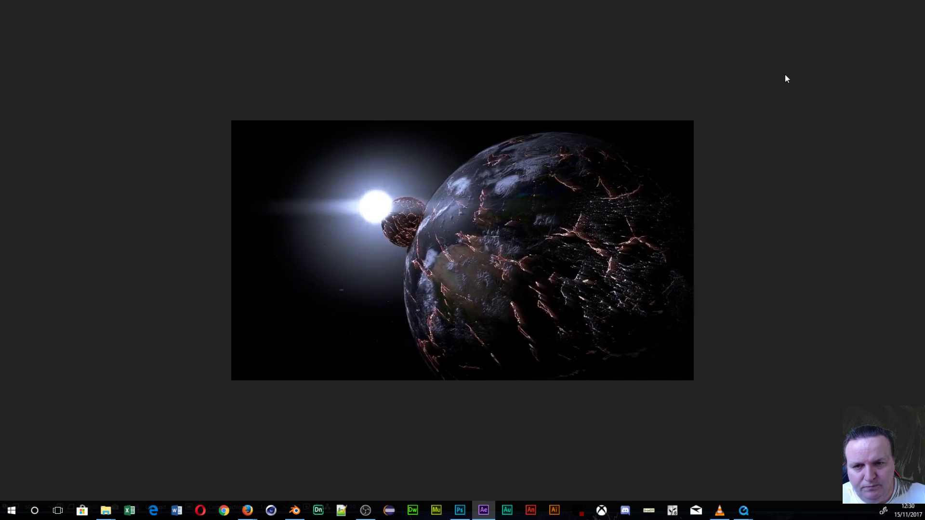
key(space)
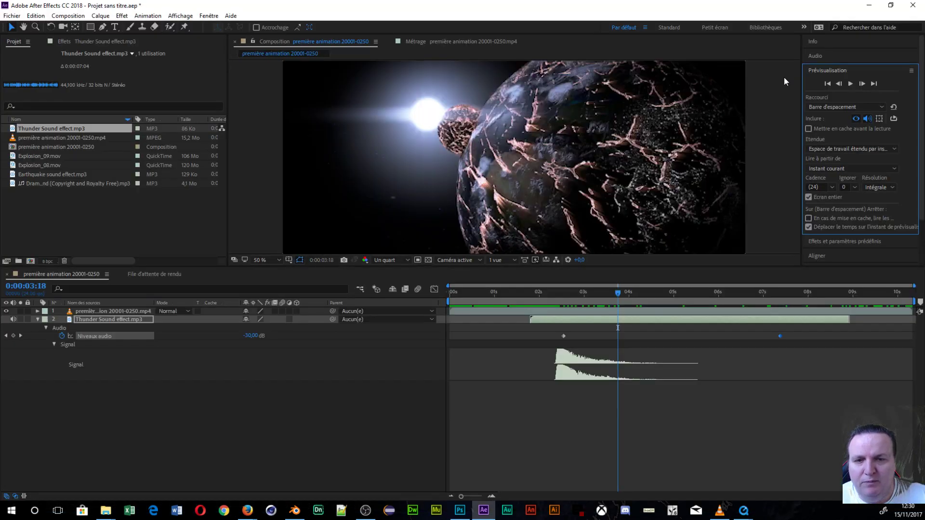
click(37, 320)
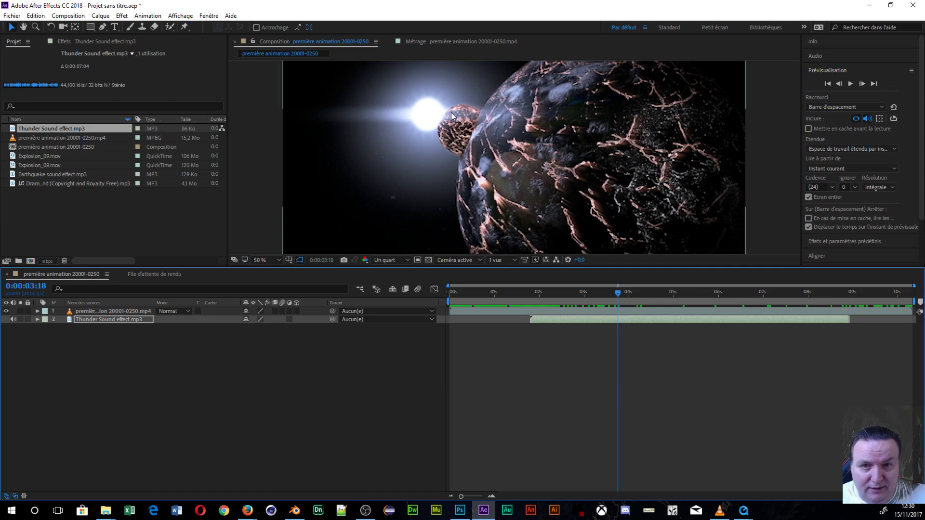
- Add Earthquake sound effect.mp3 as a layer beneath the thunder layer and show its audio waveform
drag(32, 173, 71, 331)
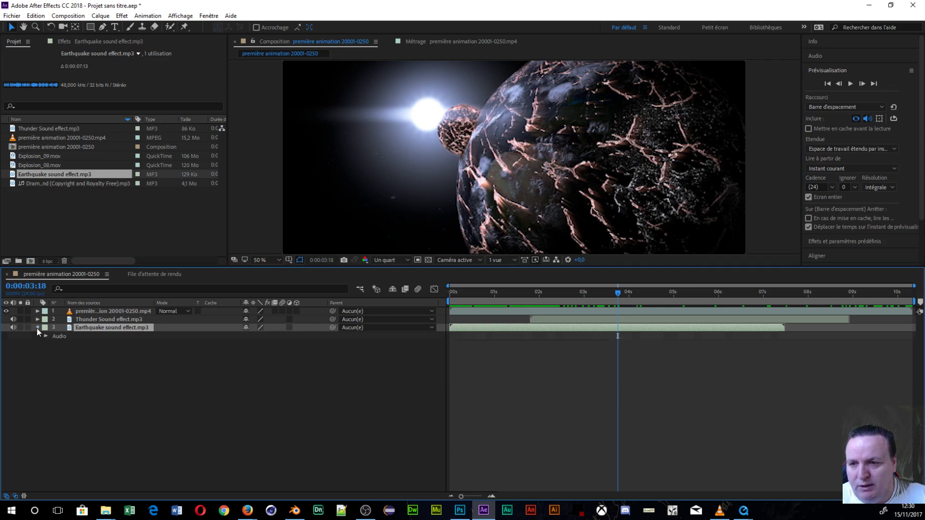
click(47, 336)
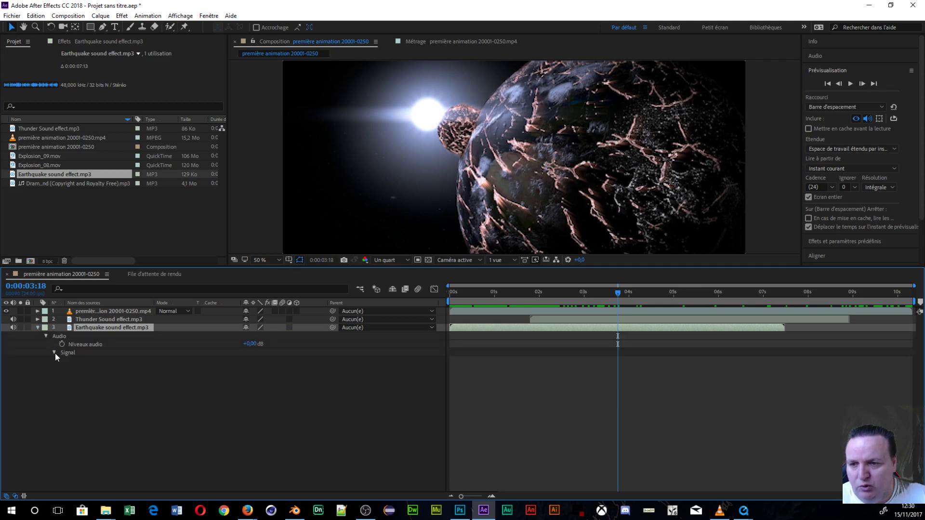
click(586, 372)
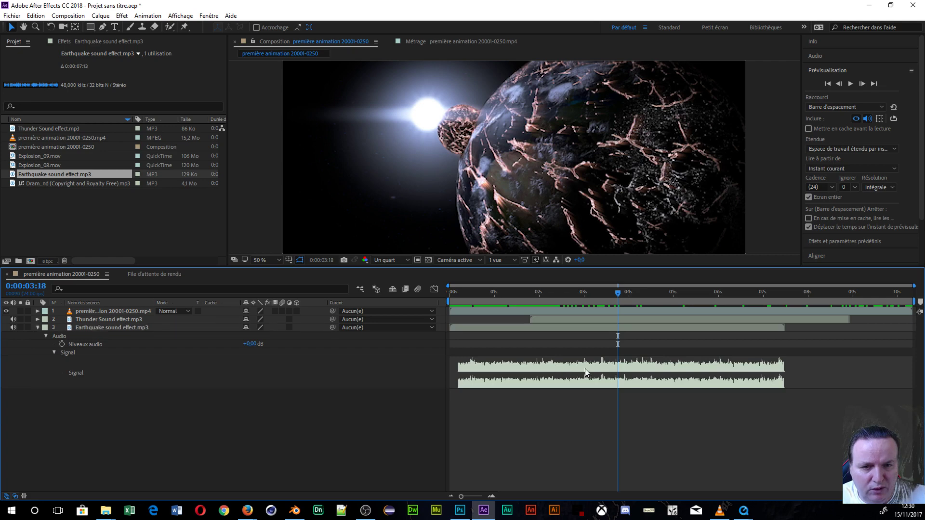
- Shift the earthquake layer so its waveform starts at 0:00:02:13, and preview the composition from that time
drag(617, 292, 563, 301)
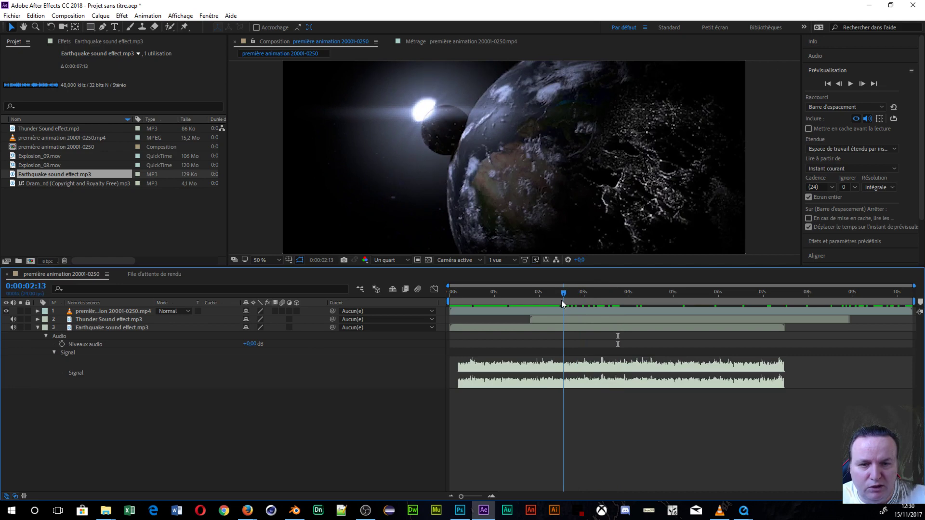
drag(586, 328, 690, 326)
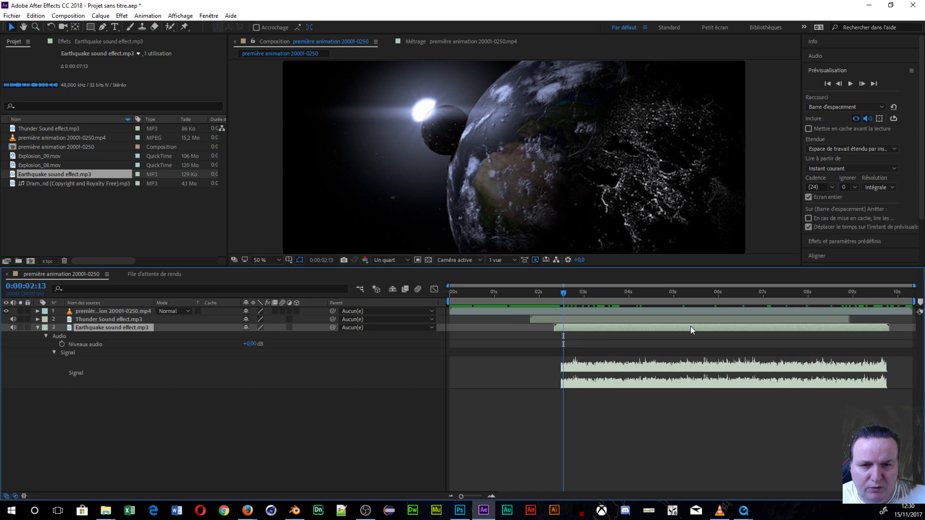
click(849, 84)
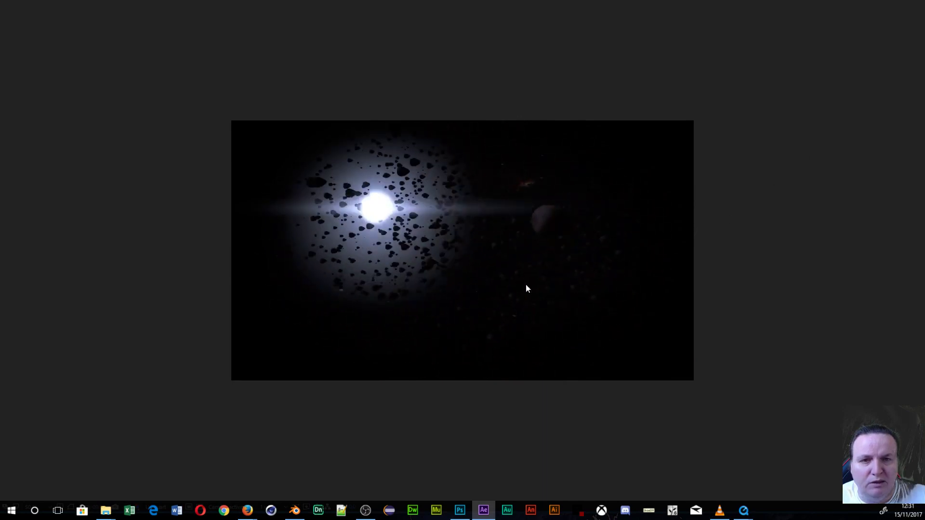
key(space)
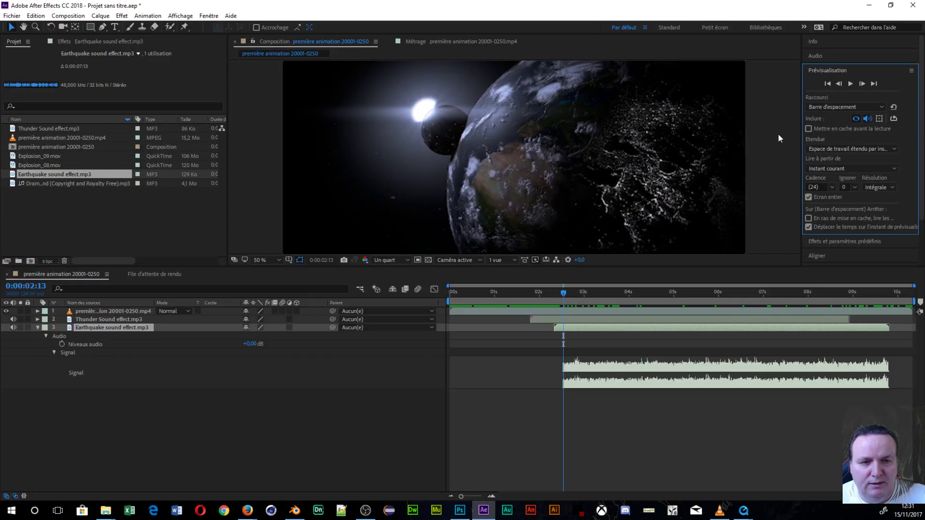
- Keyframe the earthquake layer's audio levels at 0:00:07:12, set them to -192 dB at 0:00:07:17, and preview from the start
drag(562, 299, 787, 296)
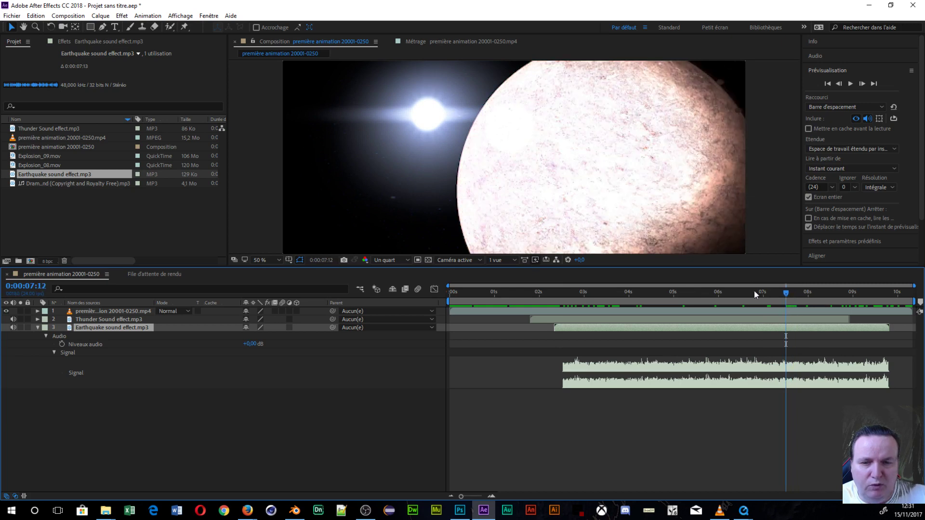
click(60, 344)
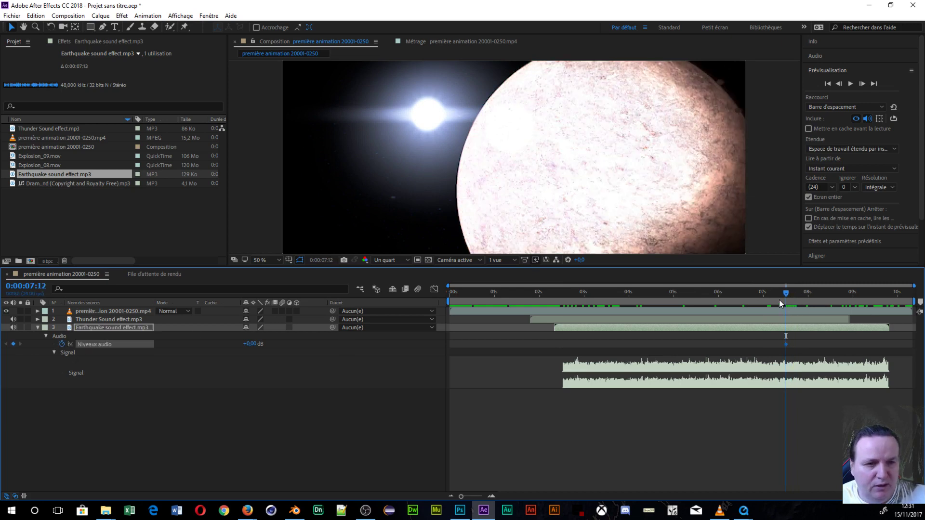
drag(789, 297, 798, 302)
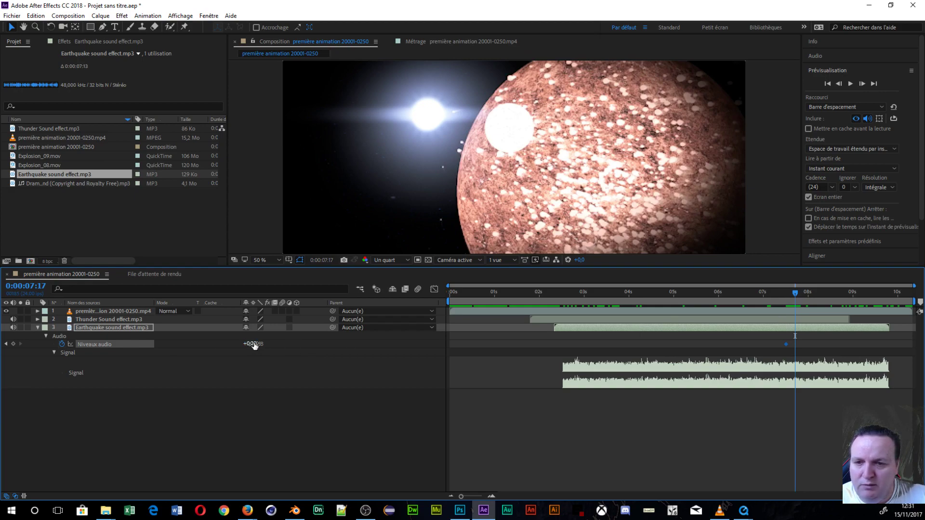
drag(248, 345, 141, 372)
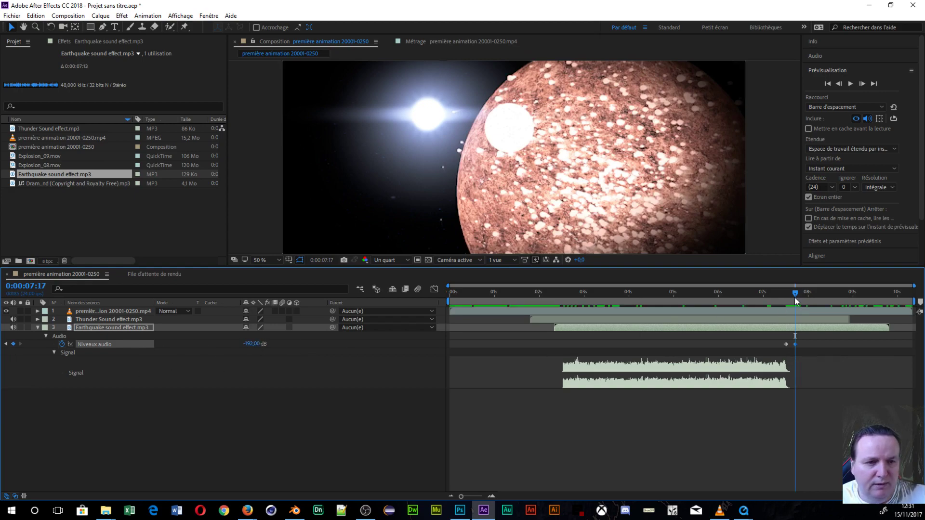
drag(796, 301, 349, 349)
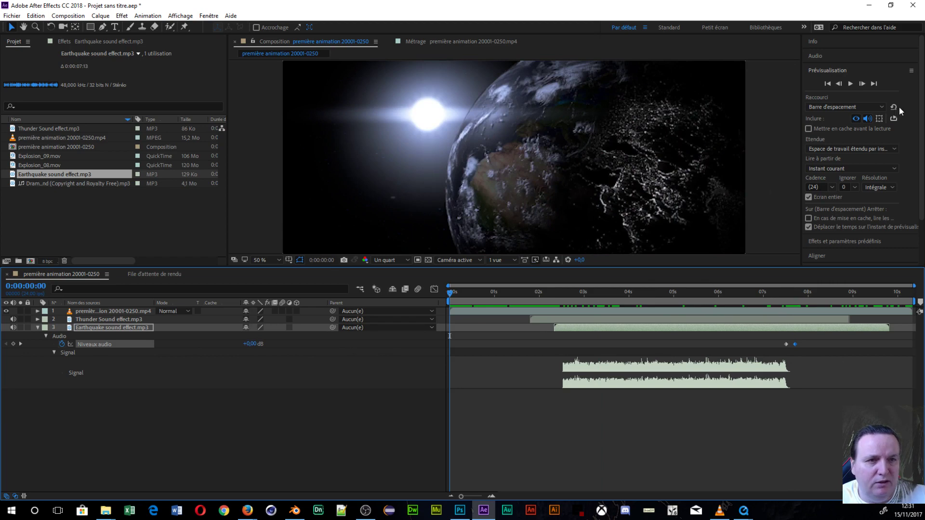
click(850, 83)
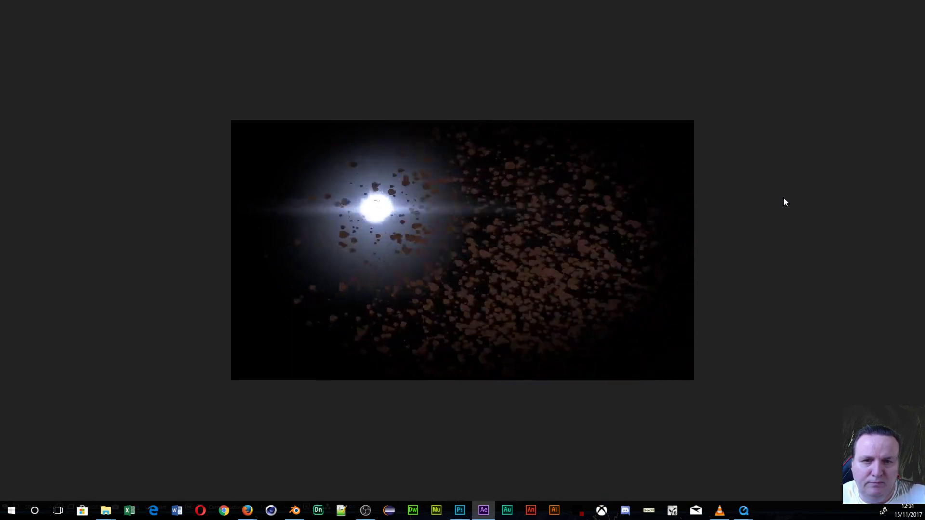
key(space)
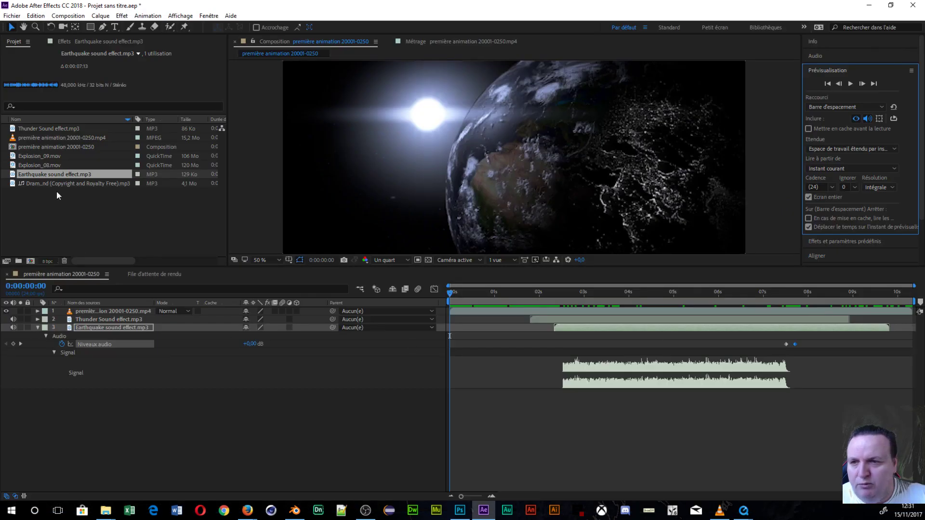
- Add a second Thunder Sound effect.mp3 layer beneath the earthquake layer, and collapse the earthquake layer's properties
click(36, 129)
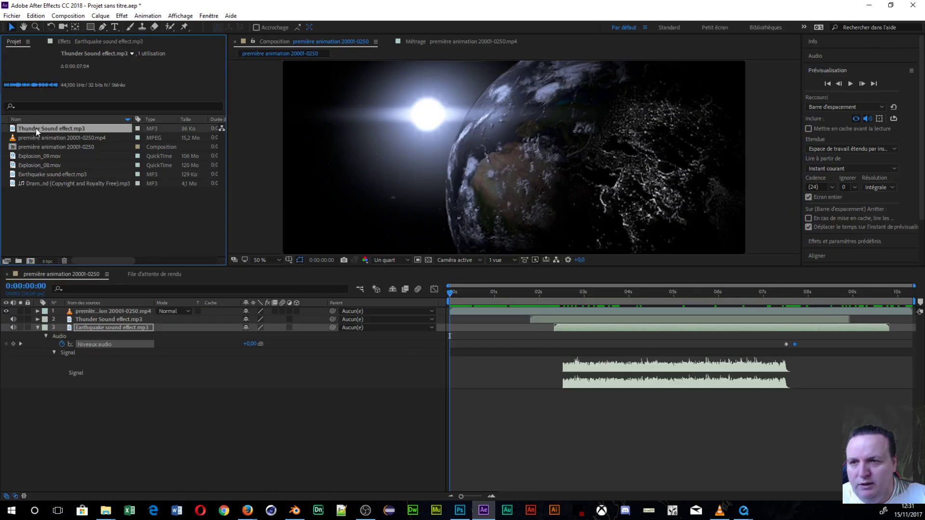
drag(36, 128, 81, 407)
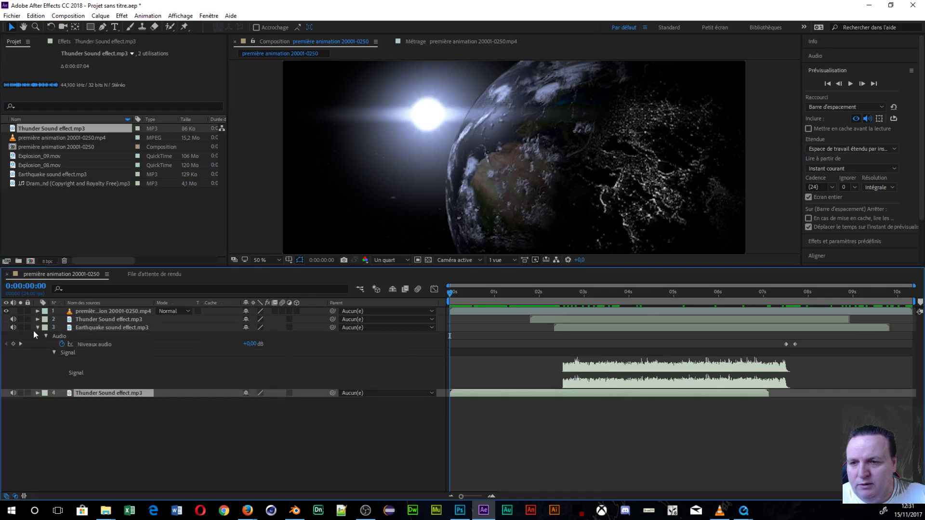
click(36, 327)
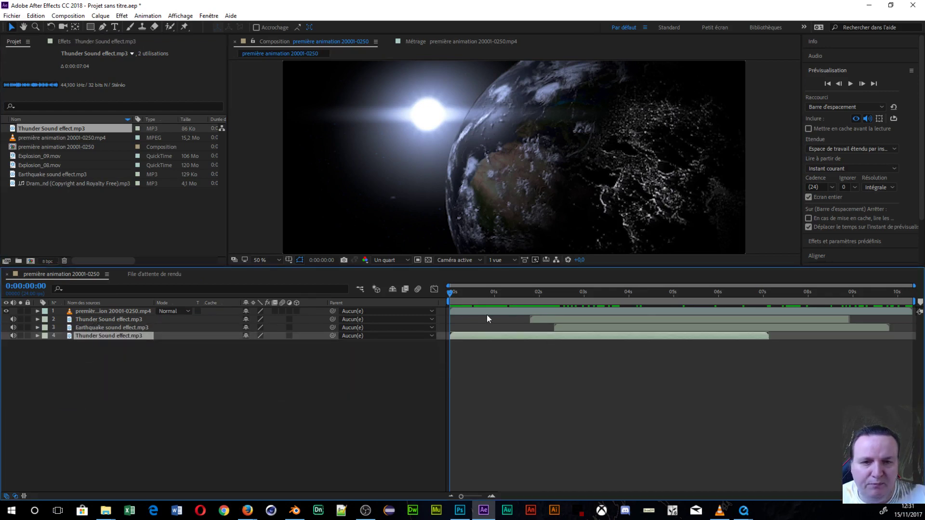
- Shift the second thunder layer so its waveform peak starts at 0:00:07:03, and preview the explosion from there
drag(449, 295, 768, 302)
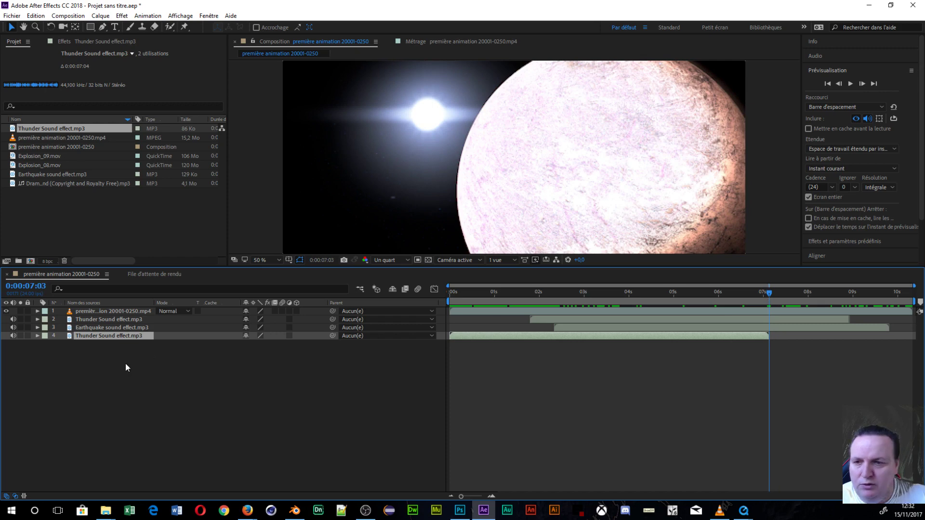
click(45, 345)
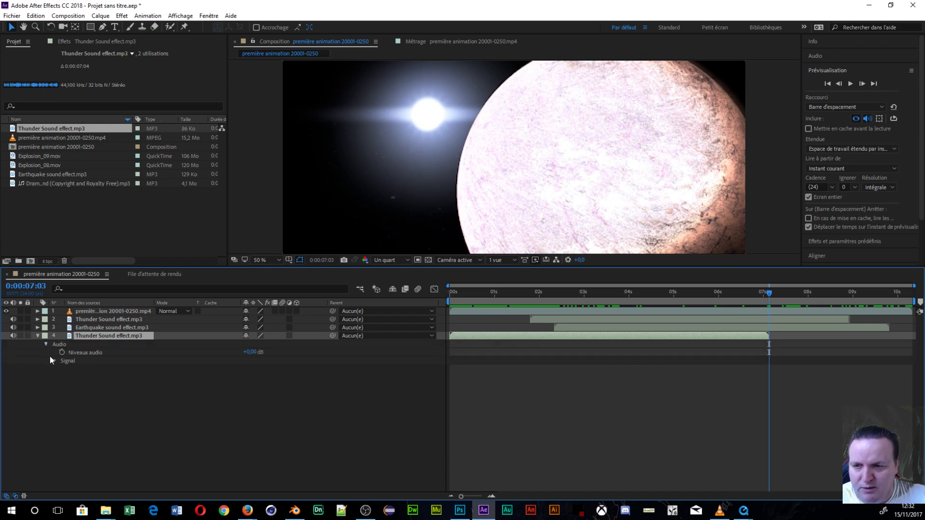
click(54, 361)
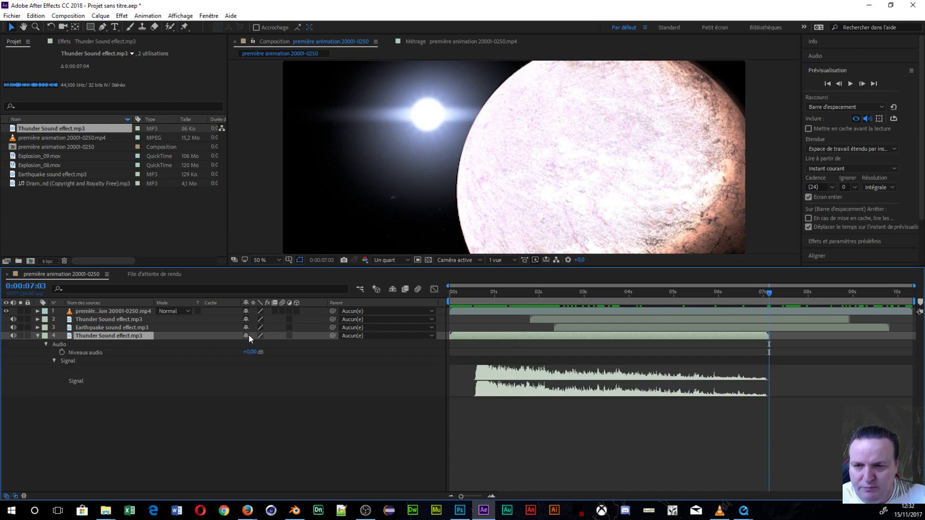
drag(531, 336, 794, 328)
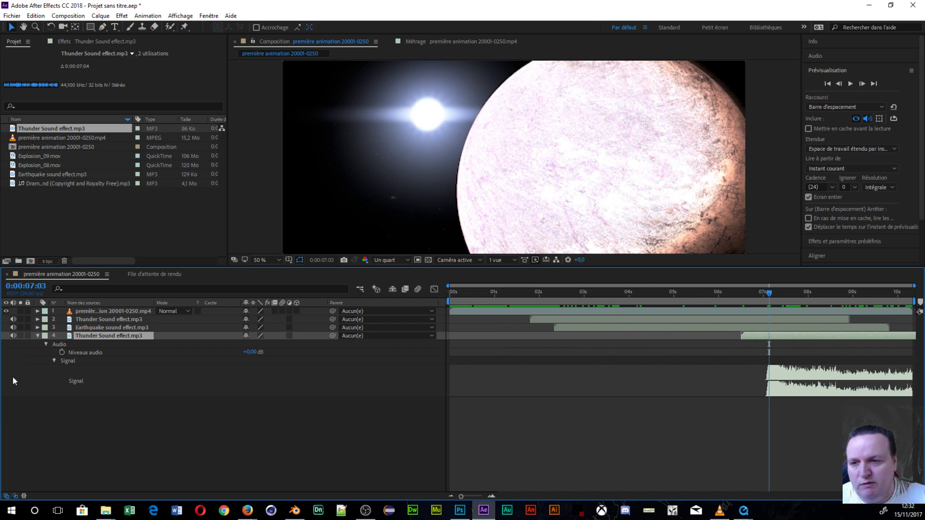
click(37, 336)
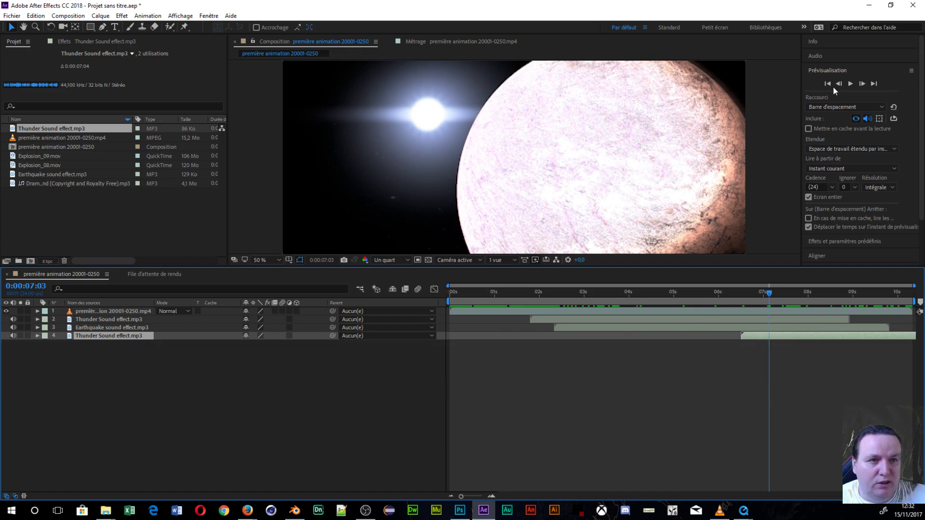
click(850, 84)
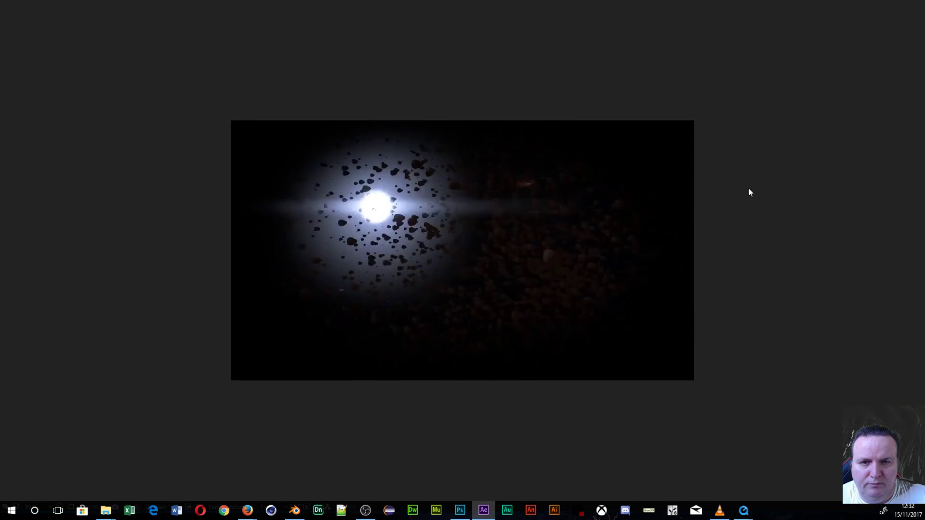
key(space)
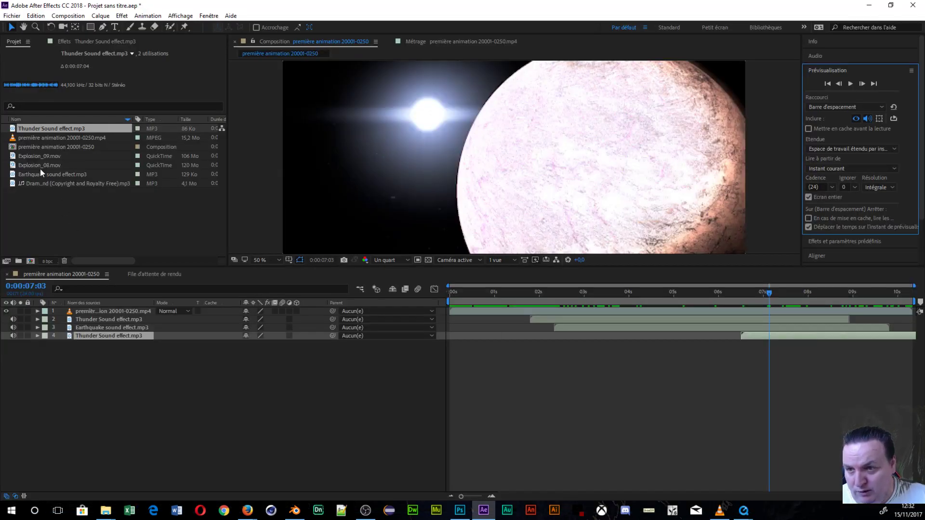
- Add the dramatic apocalyptic music MP3 as the lowest layer, shift it slightly before the composition's start, and preview the mix
drag(47, 184, 40, 354)
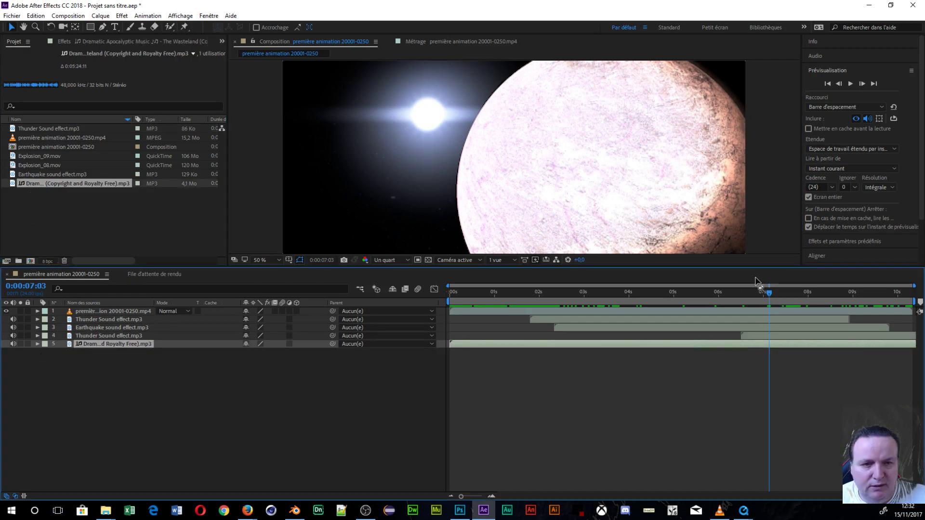
drag(644, 342, 623, 350)
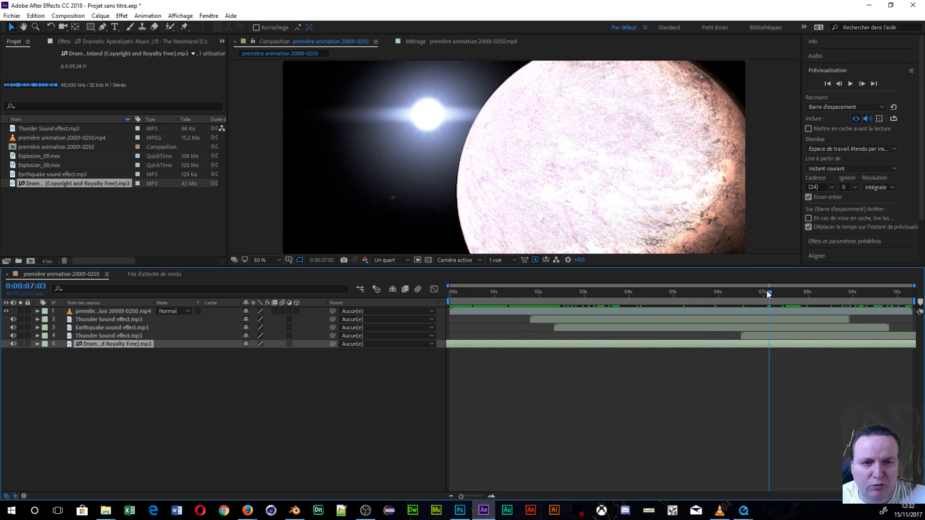
click(851, 83)
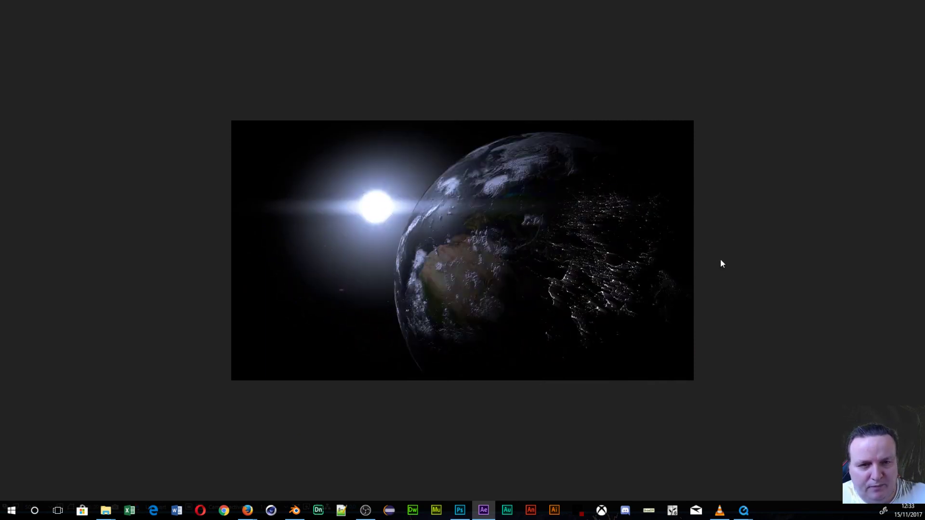
key(space)
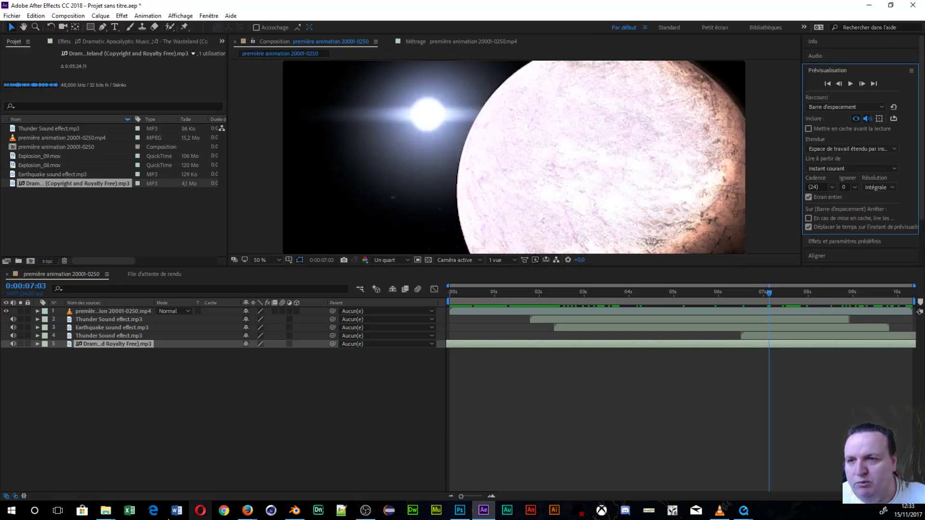
- Open the Explosion_08.mov footage in its own viewer and preview the clip
click(31, 165)
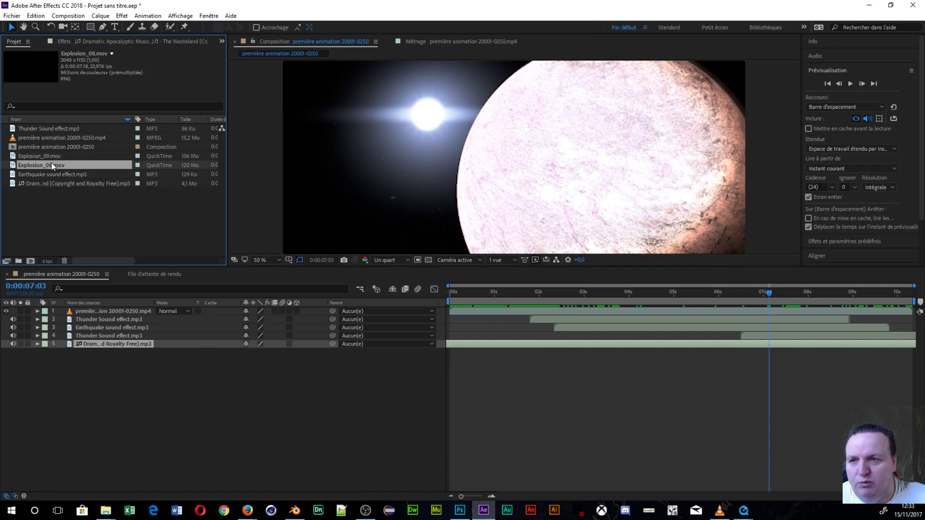
double_click(51, 164)
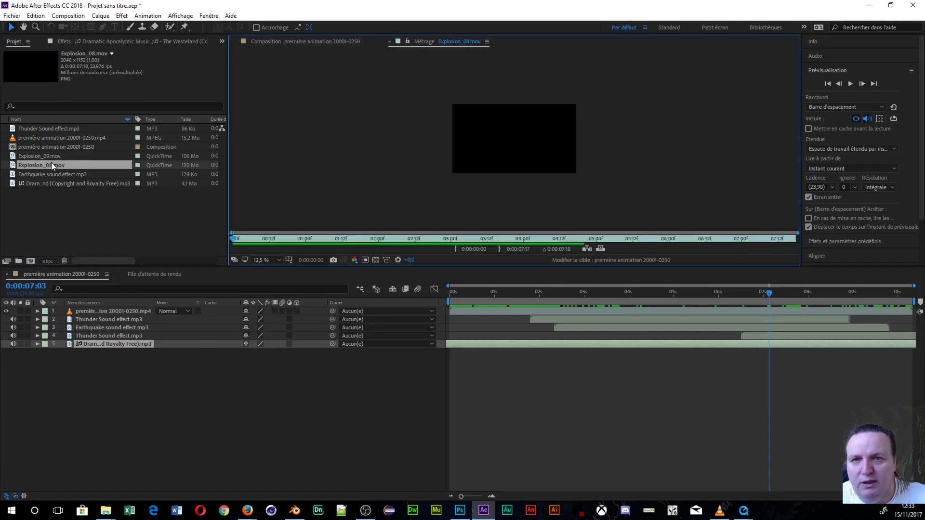
click(848, 84)
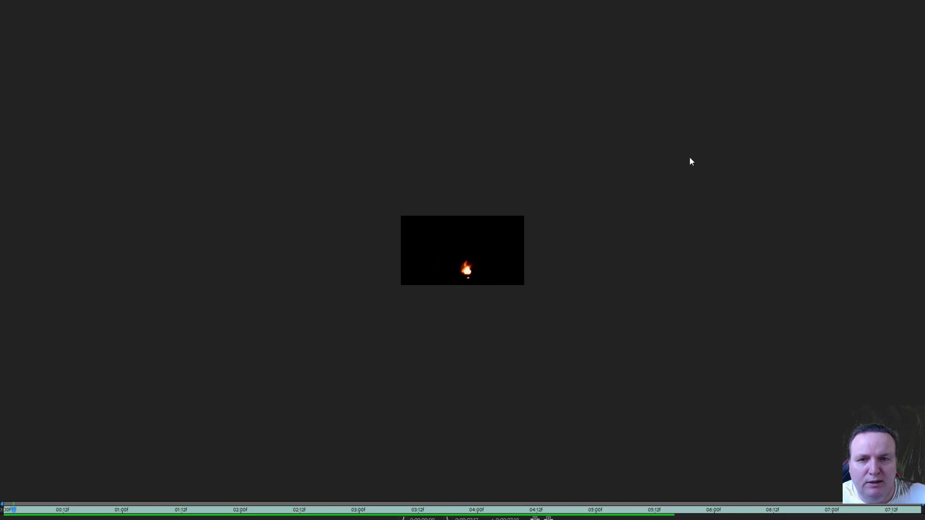
click(704, 134)
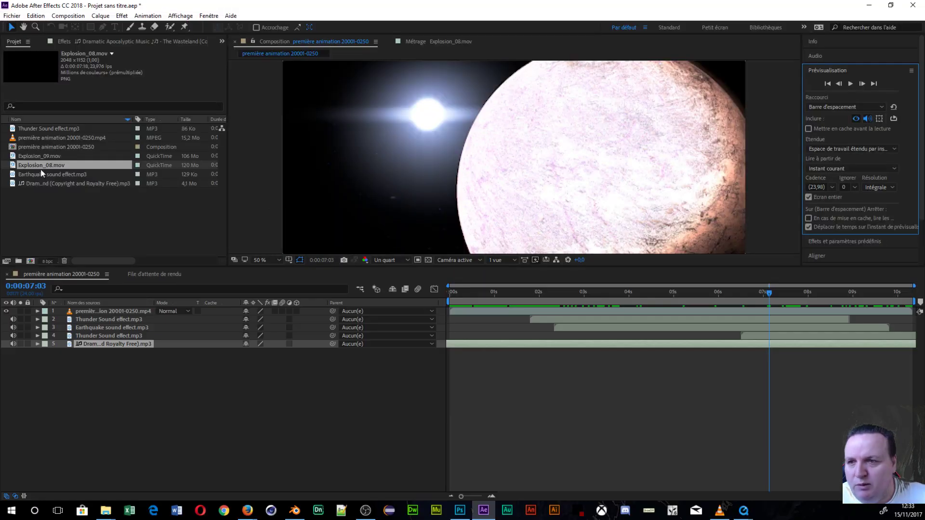
- Add Explosion_08.mov to the composition as the lowest layer and preview the animation
drag(43, 166, 65, 356)
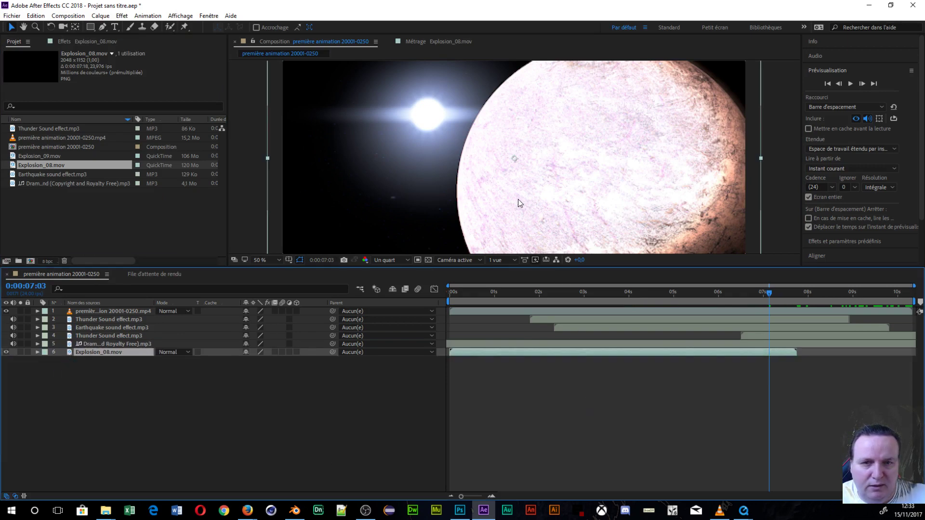
scroll(519, 202, down, 4)
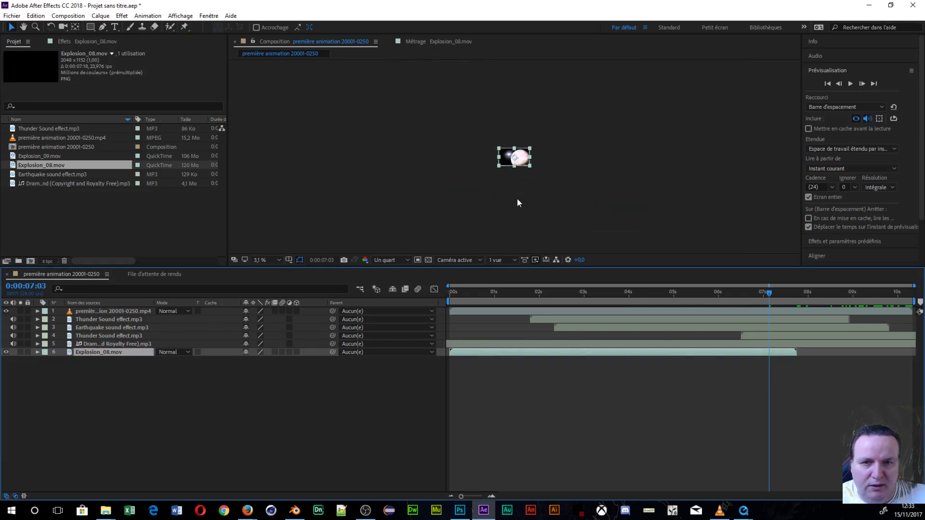
click(850, 84)
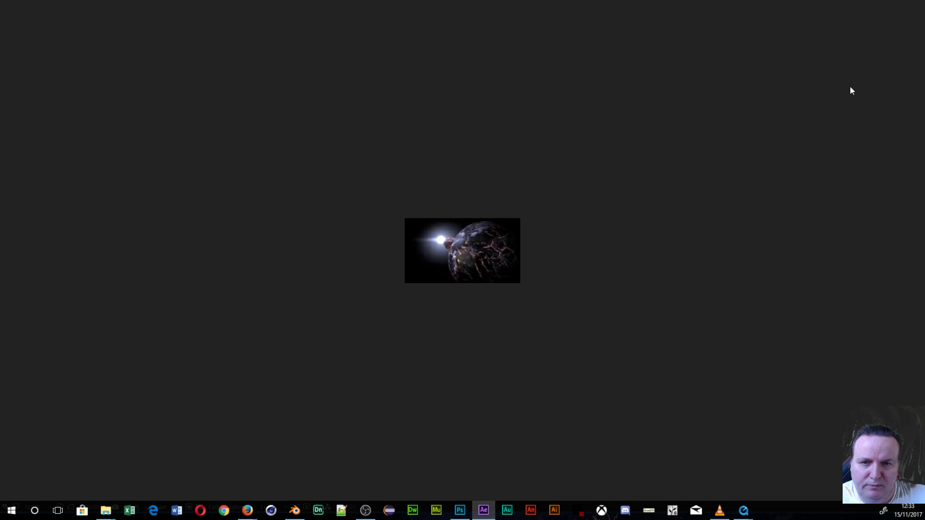
key(space)
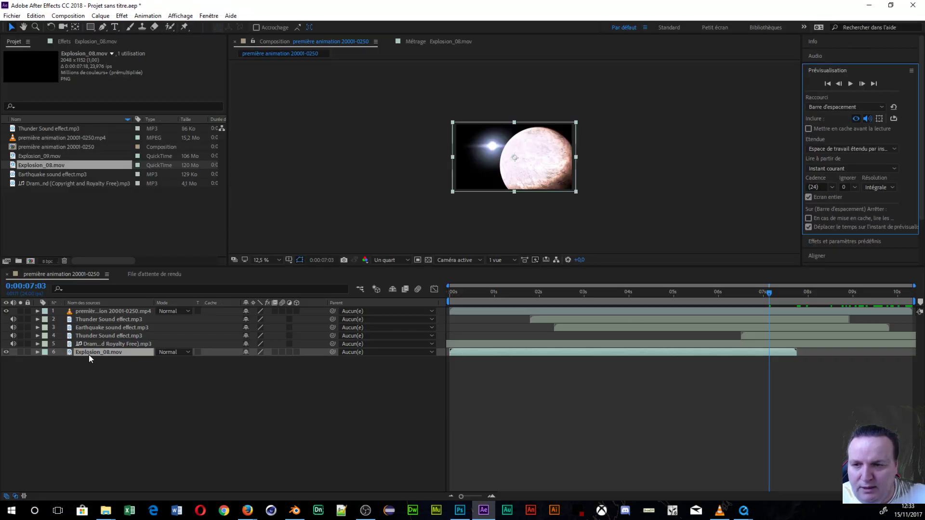
- Move the Explosion_08.mov layer to the top of the layer stack and preview the result
drag(88, 354, 97, 308)
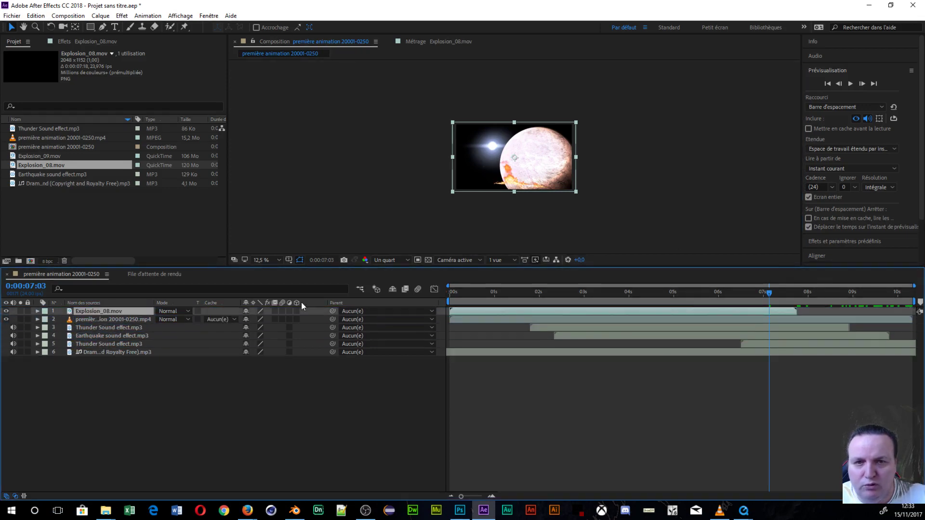
click(851, 85)
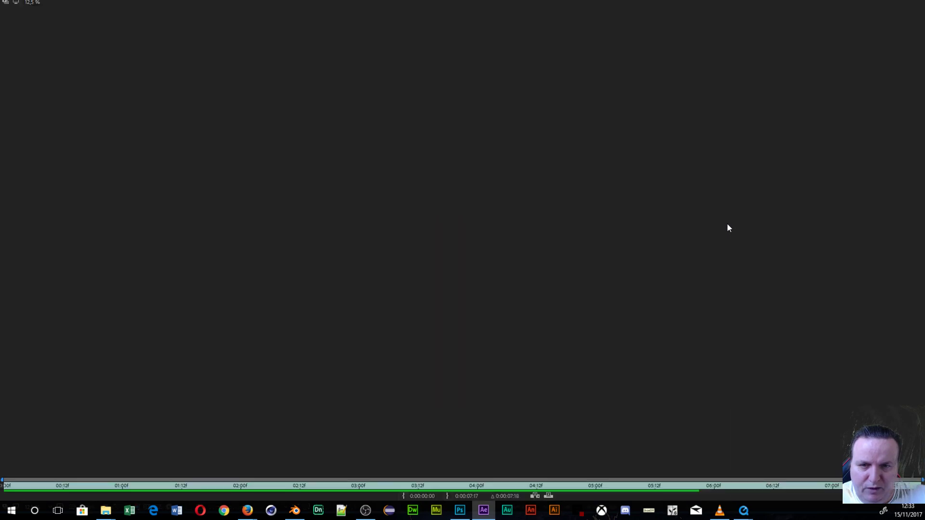
click(729, 228)
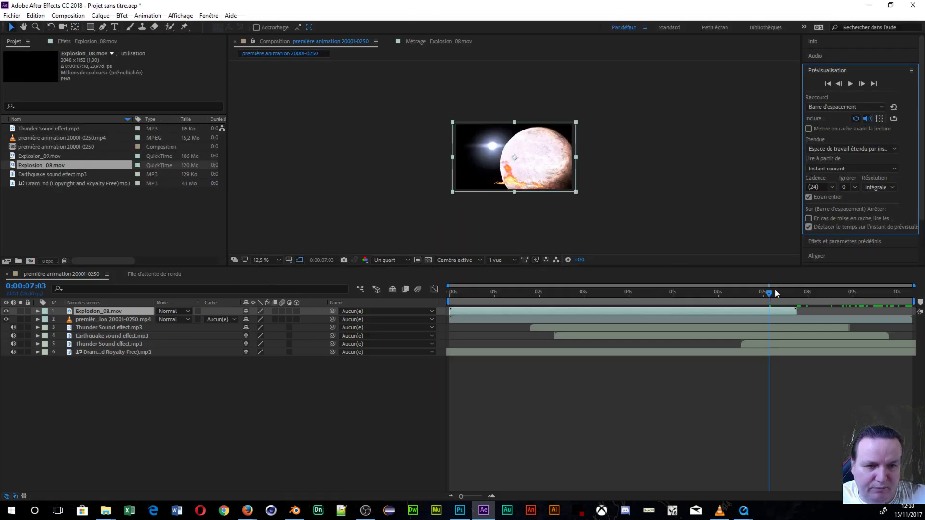
- At 0:00:02:09, where the smaller planet meets the Earth, shift the explosion up and slightly right in the frame
drag(771, 290, 567, 301)
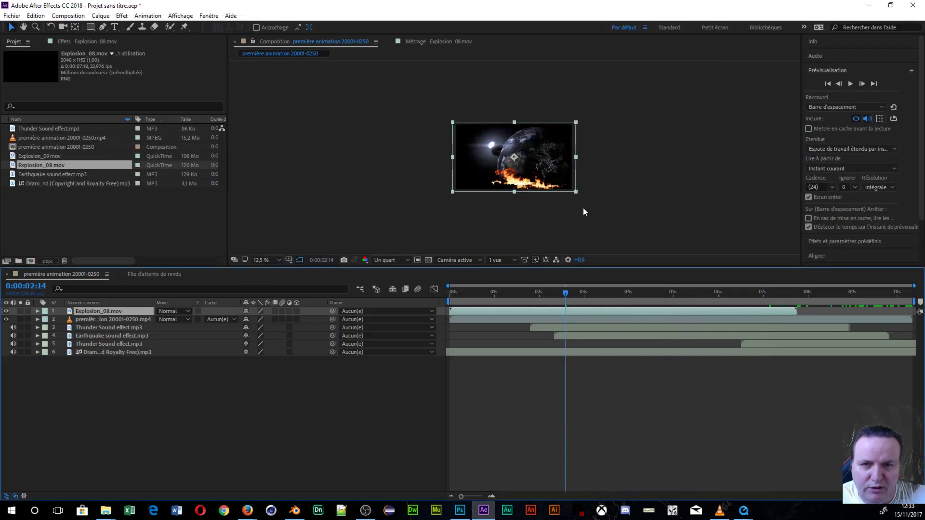
scroll(584, 212, up, 4)
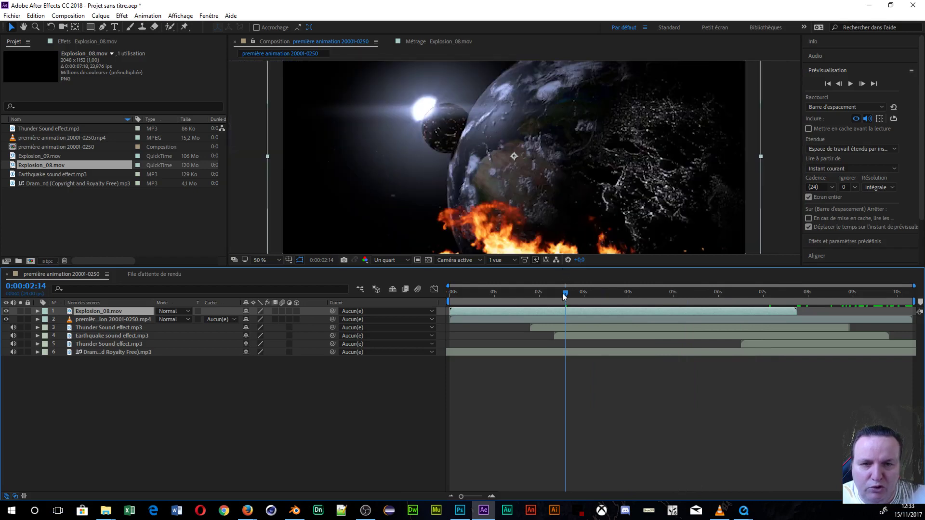
mouse_move(565, 296)
mouse_down()
mouse_move(536, 292)
mouse_move(556, 288)
mouse_up()
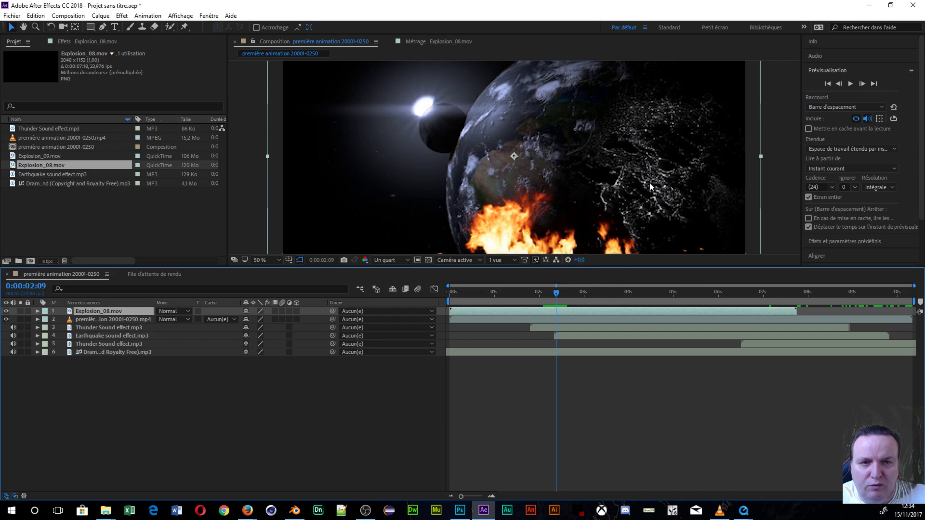
scroll(571, 178, down, 7)
scroll(568, 191, up, 5)
scroll(565, 192, down, 2)
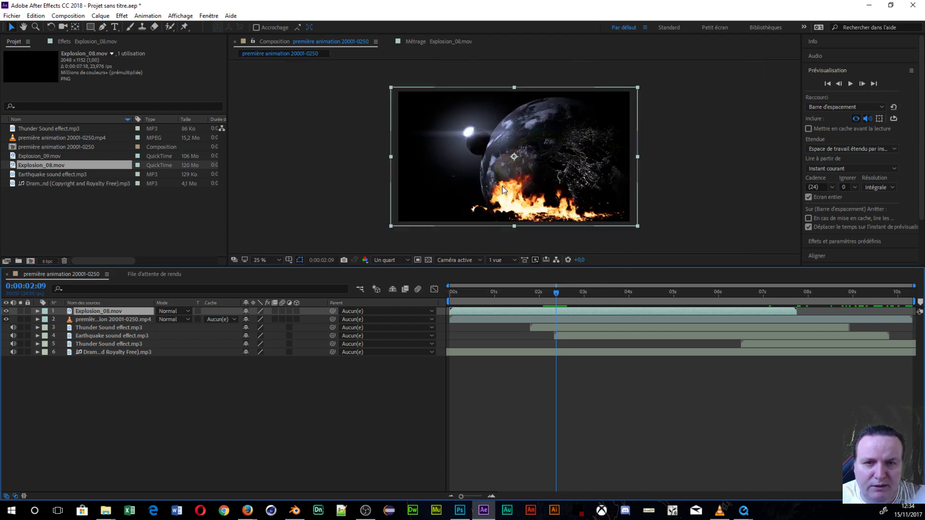
click(521, 187)
drag(520, 187, 514, 188)
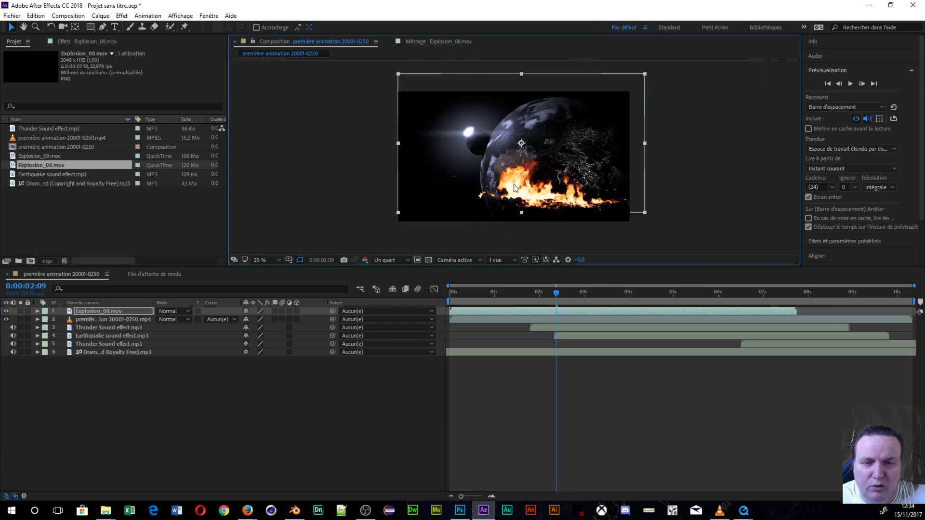
- Rotate the explosion counterclockwise so its flames shoot left from the Earth toward the smaller planet
click(49, 29)
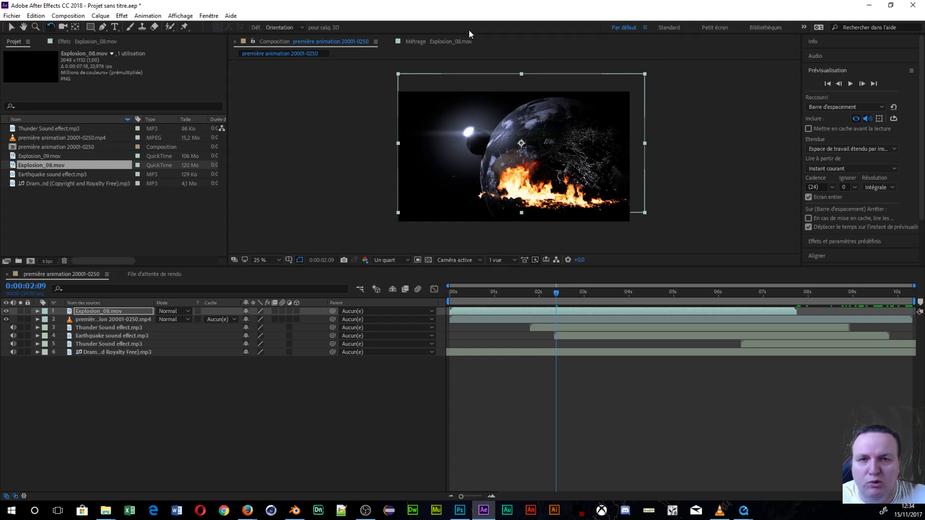
drag(647, 77, 530, 135)
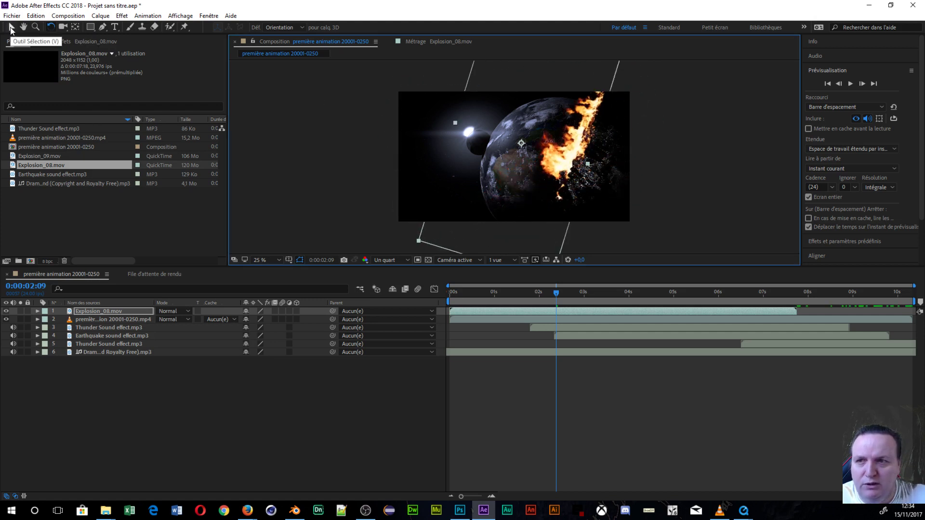
click(11, 28)
- Squash the explosion lengthwise to roughly half and place it over the smaller planet at the Earth's edge
key(comma)
key(comma)
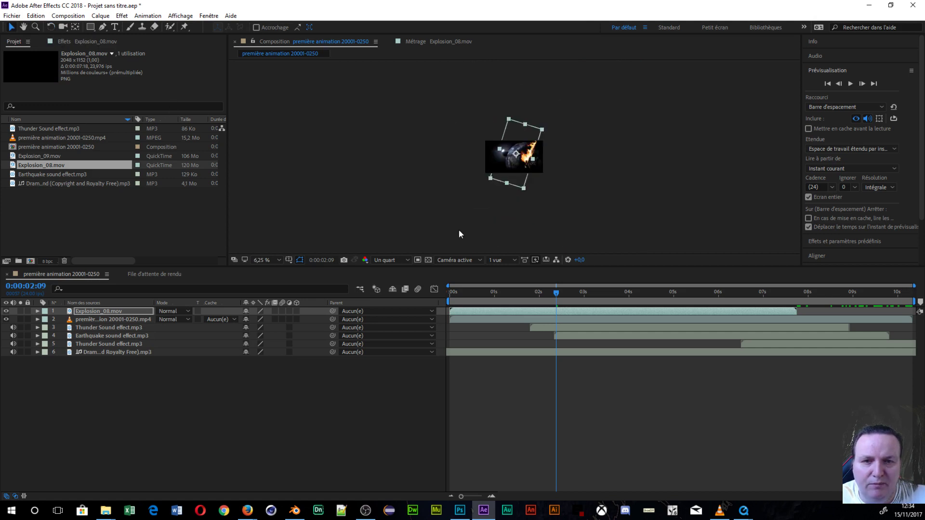
drag(512, 182, 512, 149)
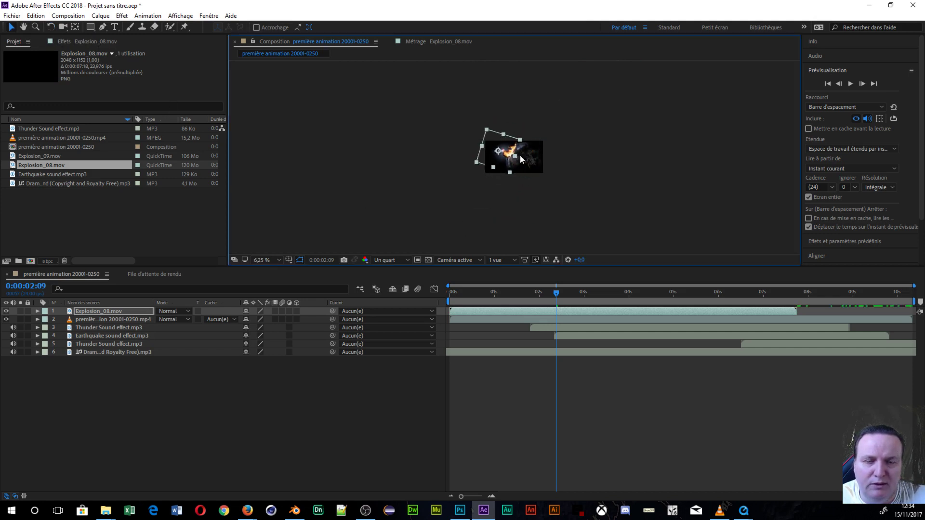
scroll(520, 156, up, 5)
scroll(490, 133, down, 3)
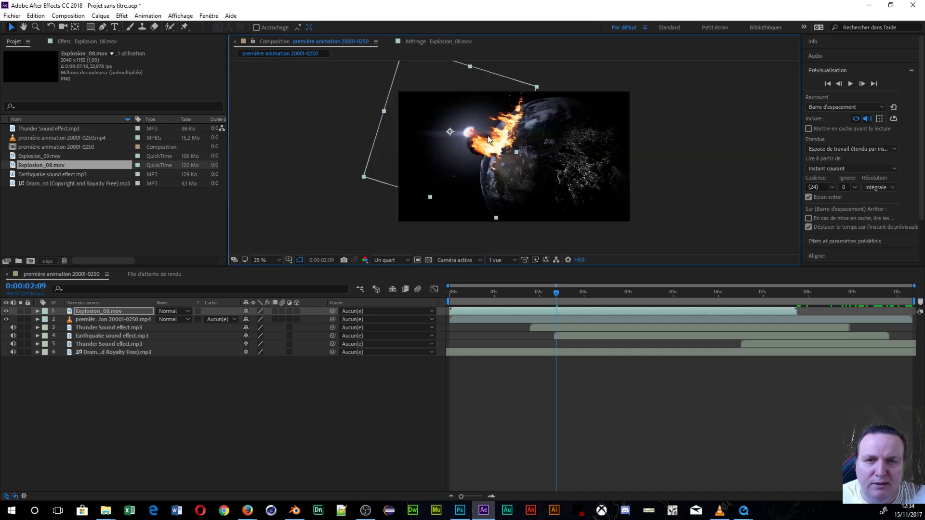
scroll(487, 135, up, 1)
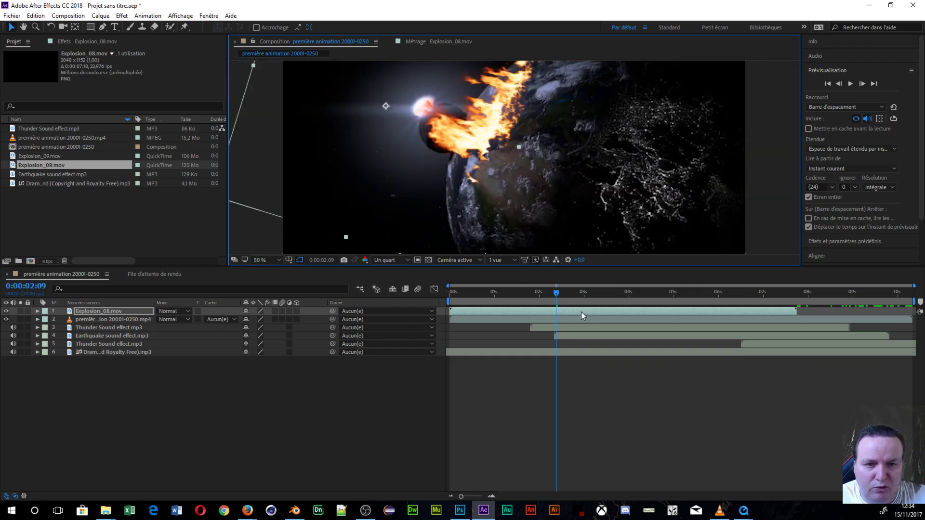
- Shift the Explosion_08.mov layer to start just before 0:00:02:09 and reposition the burst at the contact point between the planets
drag(582, 312, 681, 320)
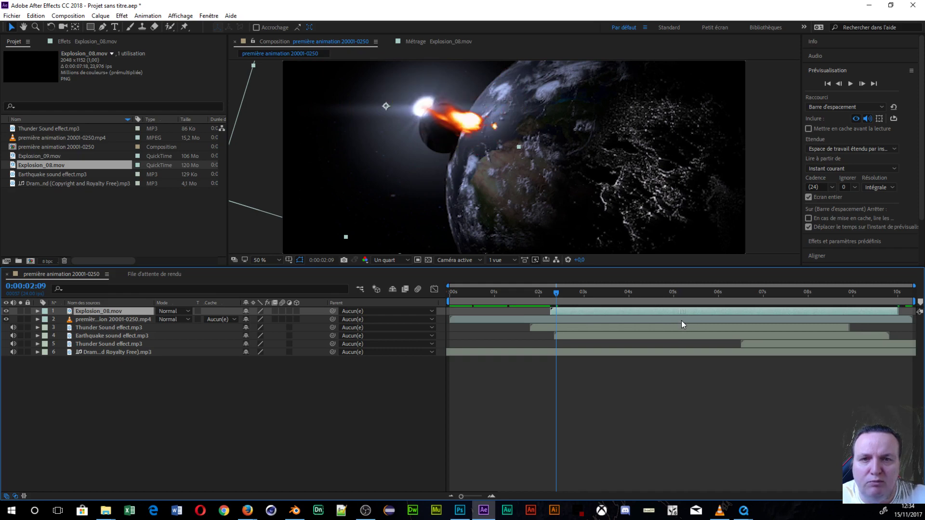
key(comma)
key(comma)
key(comma)
key(comma)
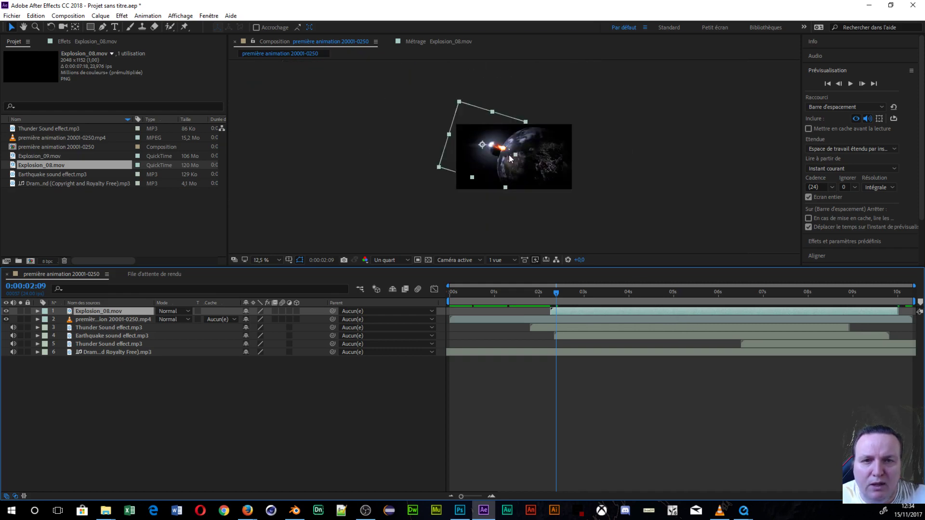
drag(509, 155, 505, 157)
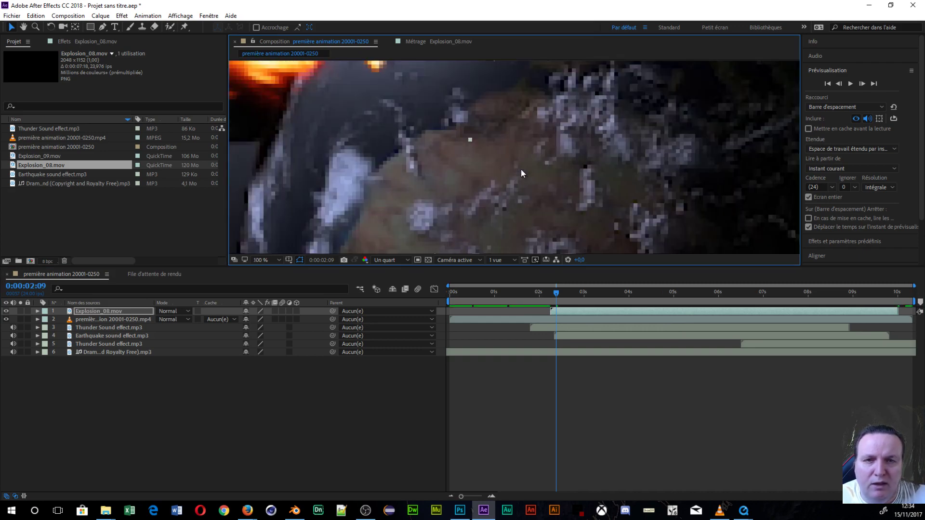
scroll(510, 162, up, 7)
key(comma)
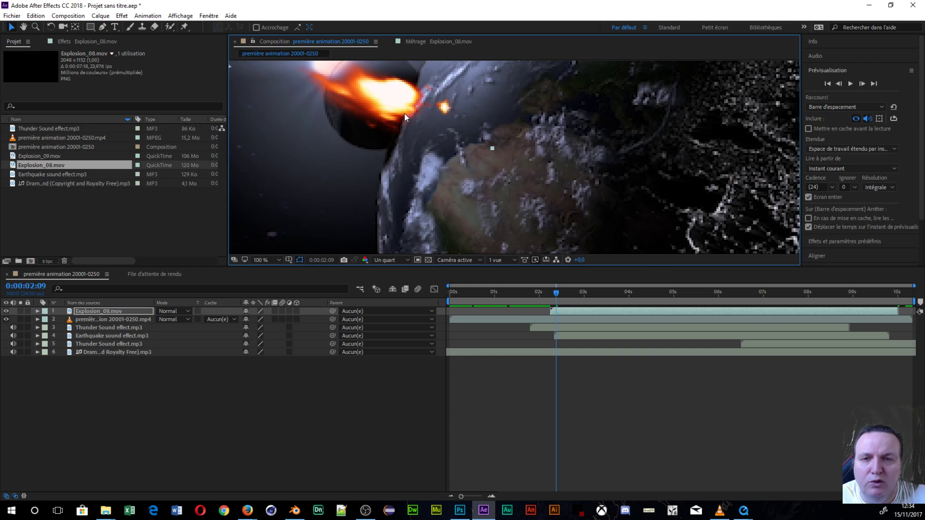
key(comma)
mouse_move(556, 295)
mouse_down()
mouse_move(536, 295)
mouse_move(556, 298)
mouse_up()
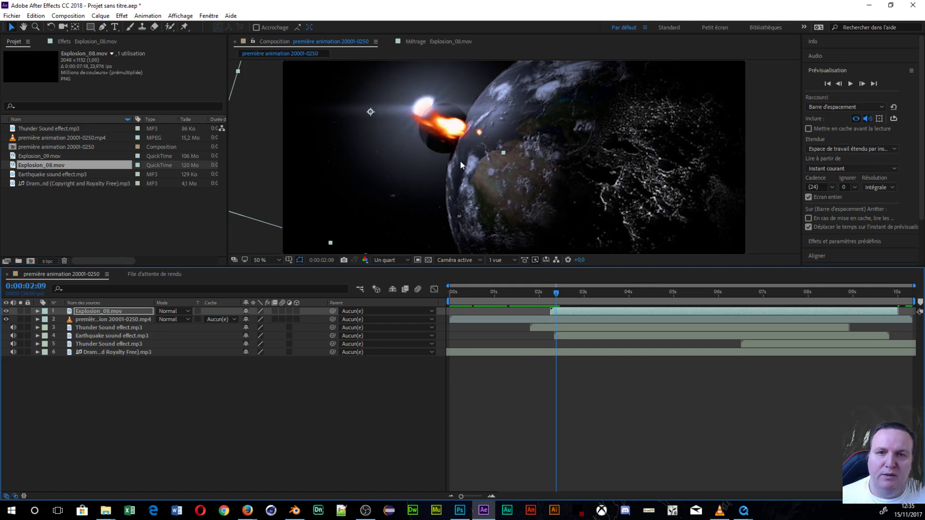
- Relocate the explosion's anchor point to the base of its burst at the Earth's edge and adjust the layer's rotation slightly
key(w)
drag(502, 155, 468, 142)
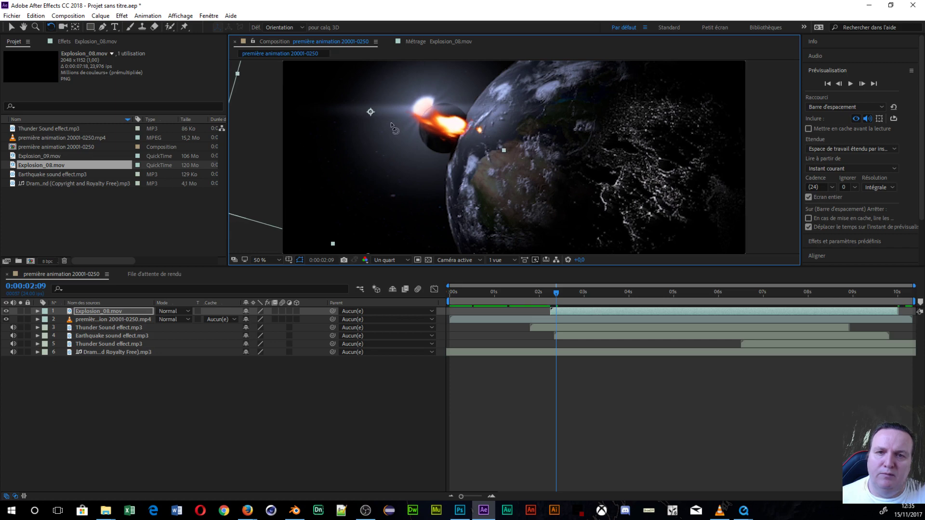
click(74, 26)
mouse_move(375, 113)
mouse_down()
mouse_move(453, 139)
mouse_move(469, 132)
mouse_up()
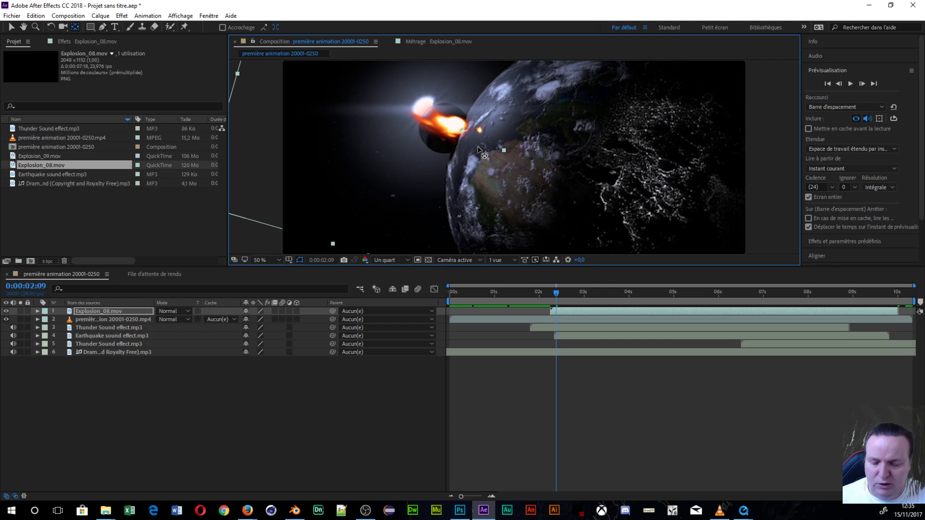
key(w)
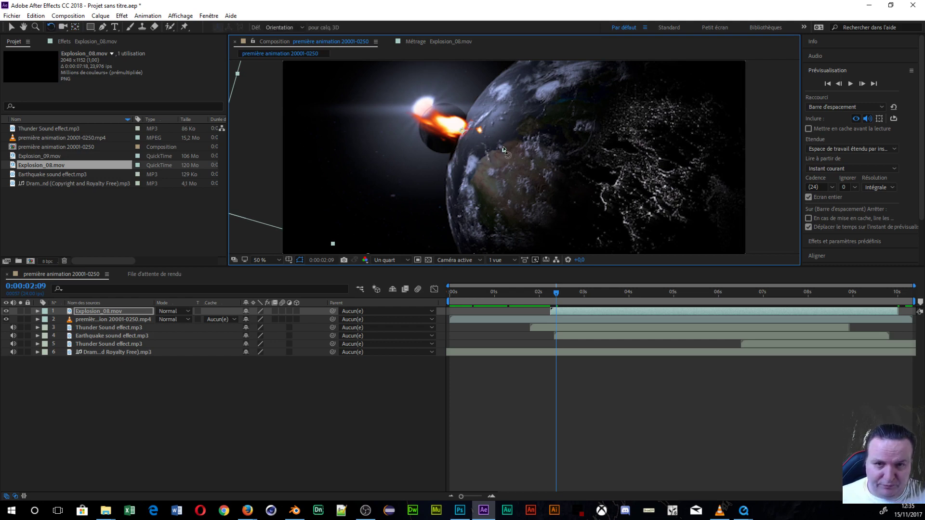
drag(504, 150, 496, 148)
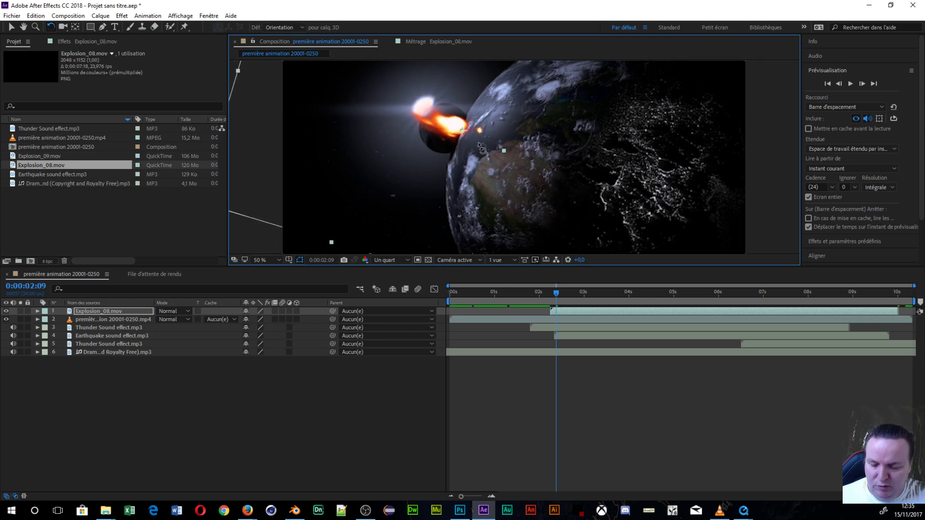
- Nudge the explosion slightly down and left onto the smaller planet, and check the frame at 0:00:02:09
key(v)
drag(480, 146, 473, 150)
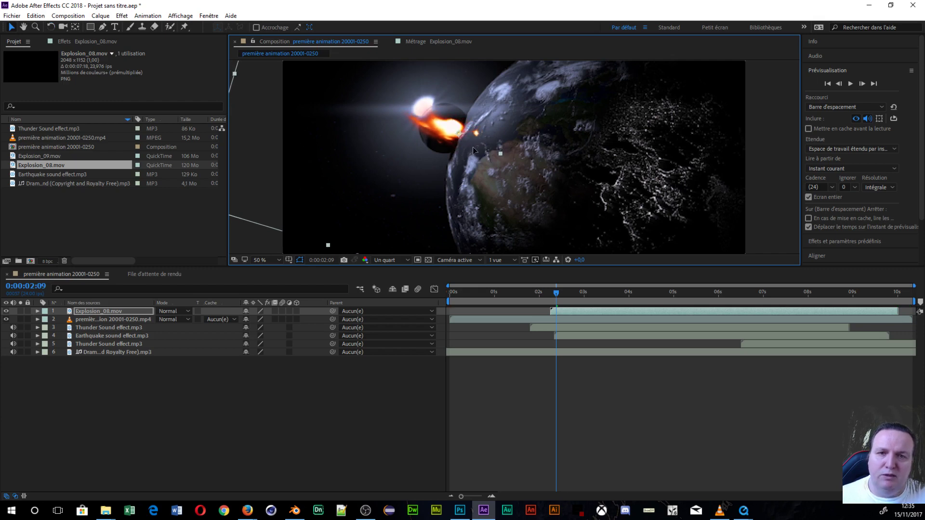
mouse_move(556, 290)
mouse_down()
mouse_move(540, 292)
mouse_move(557, 299)
mouse_up()
- Scale the explosion down by about a fifth, keeping its proportions, and inspect its fit on the smaller planet
scroll(532, 233, down, 4)
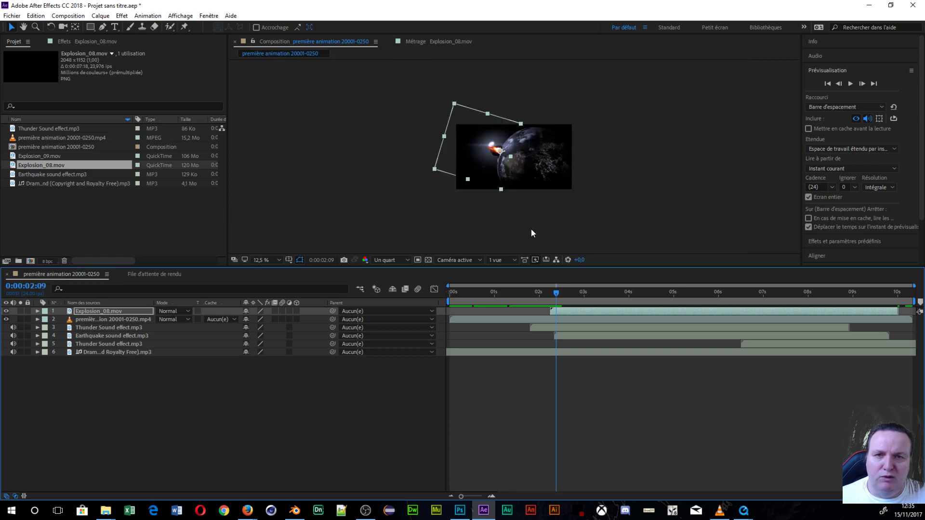
drag(500, 192, 500, 182)
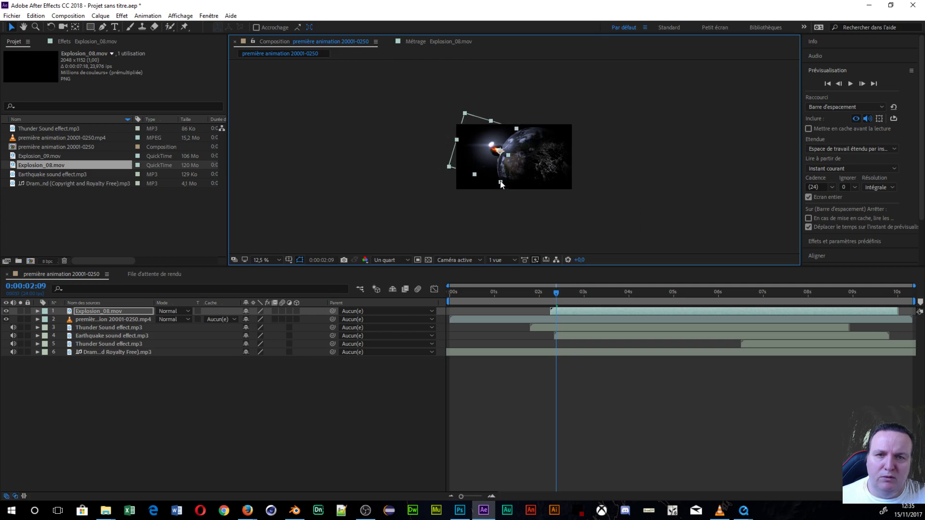
scroll(517, 178, up, 5)
scroll(414, 135, down, 1)
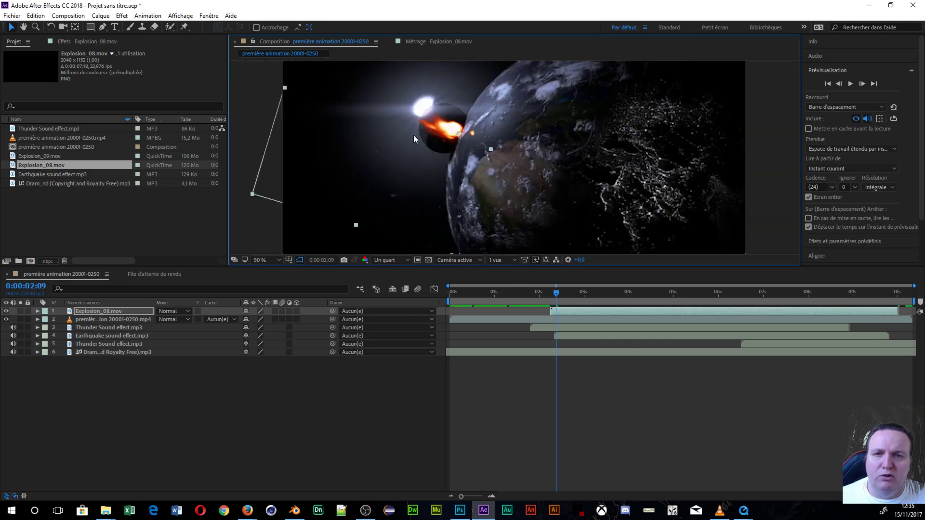
- Scale the Explosion_08.mov layer down to about 14% at 0:00:03:00 so the blast fits on the smaller planet
scroll(462, 138, down, 2)
scroll(461, 147, up, 4)
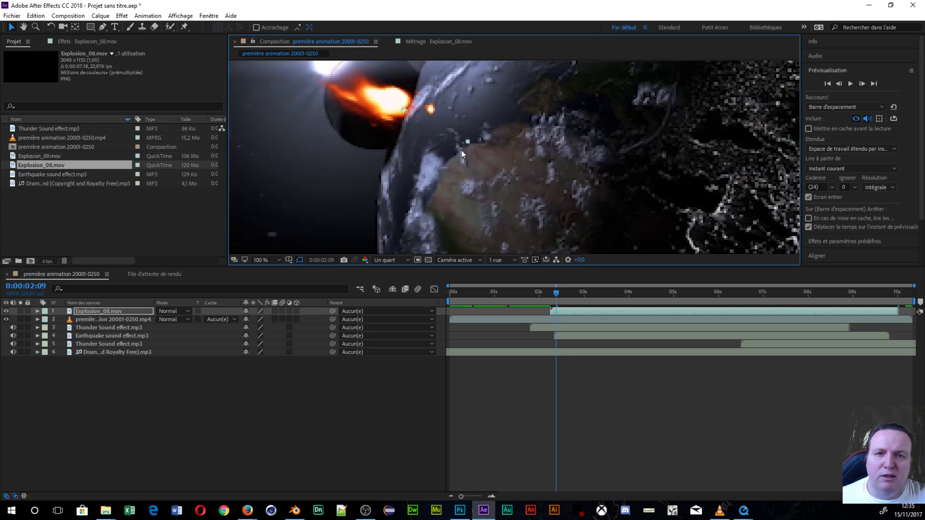
scroll(469, 178, down, 2)
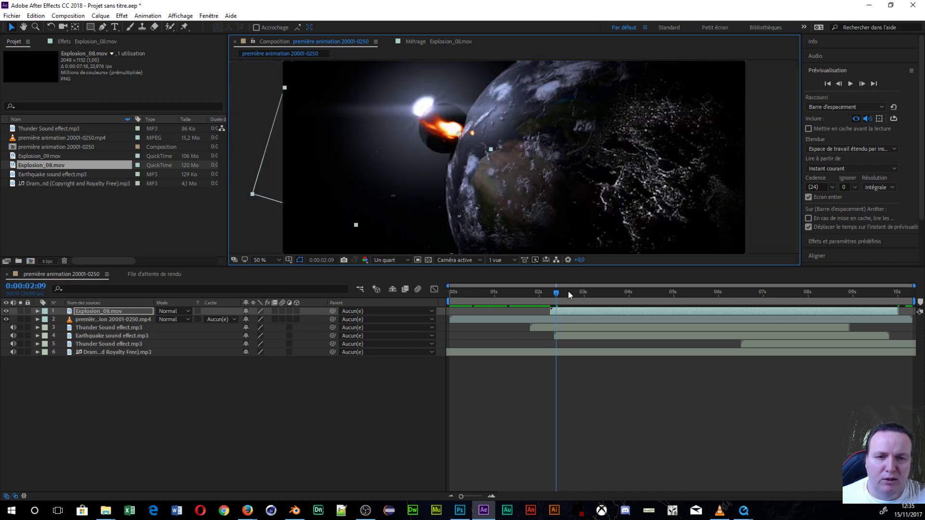
drag(556, 294, 584, 299)
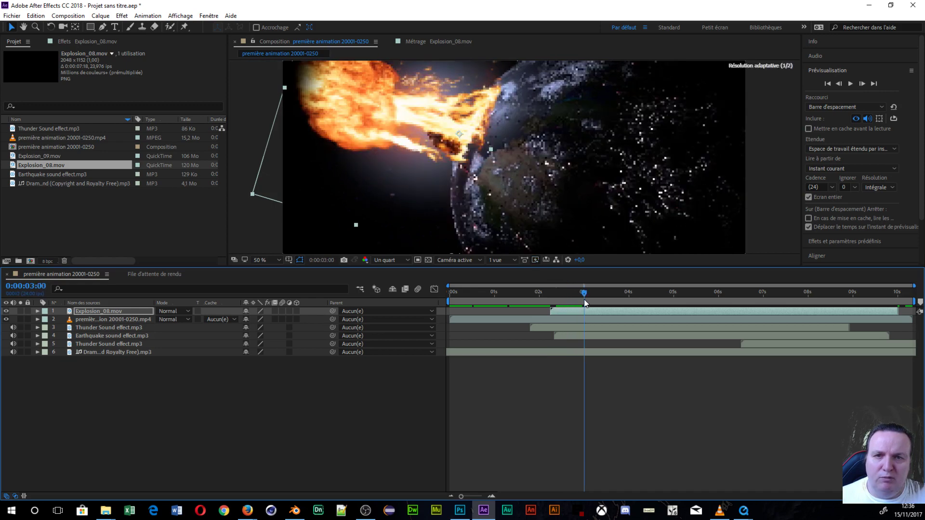
scroll(520, 219, down, 2)
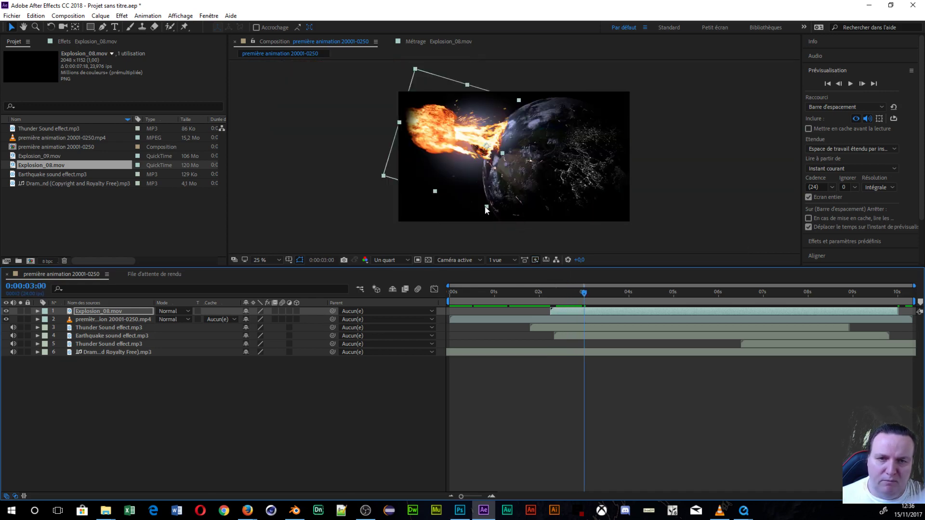
drag(491, 206, 485, 167)
scroll(484, 168, up, 5)
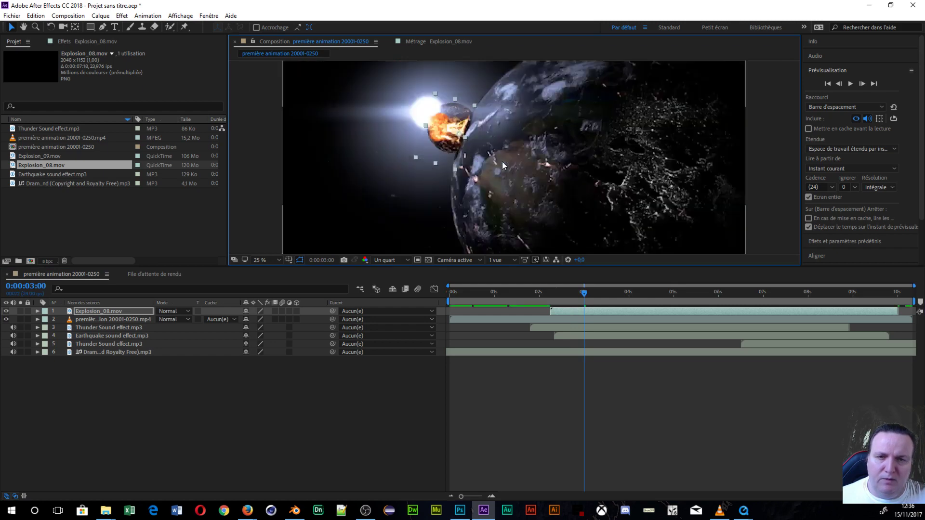
- Inspect the explosion's fit on the smaller planet and nudge it slightly toward the Earth and down
scroll(502, 161, down, 3)
scroll(490, 175, up, 2)
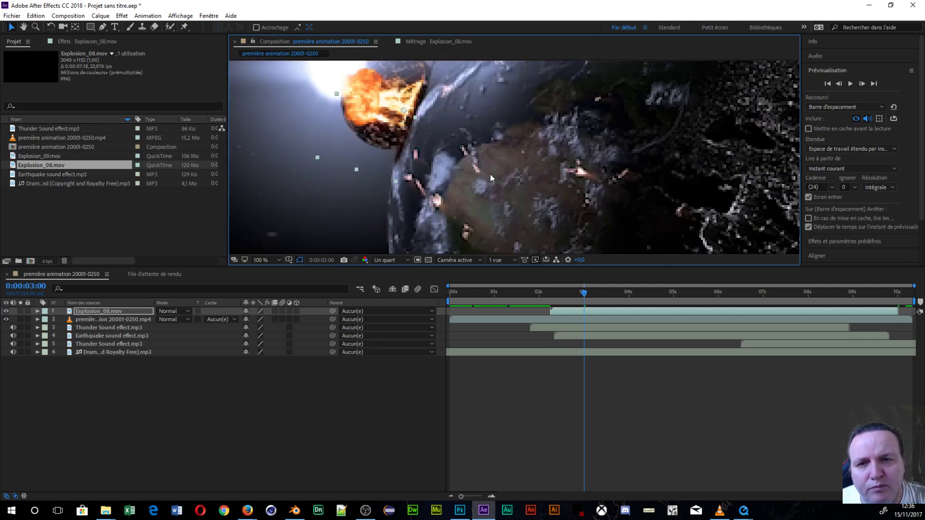
scroll(487, 171, down, 2)
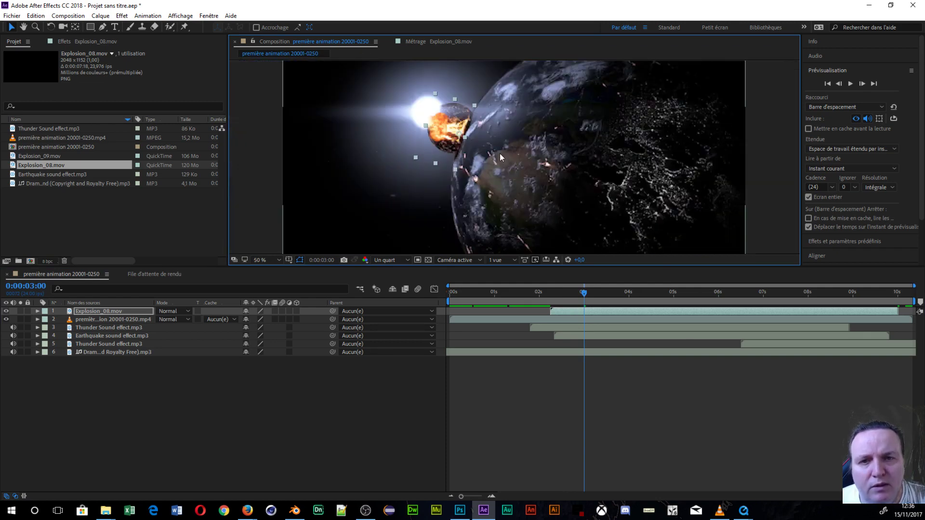
scroll(477, 140, up, 2)
scroll(478, 143, down, 2)
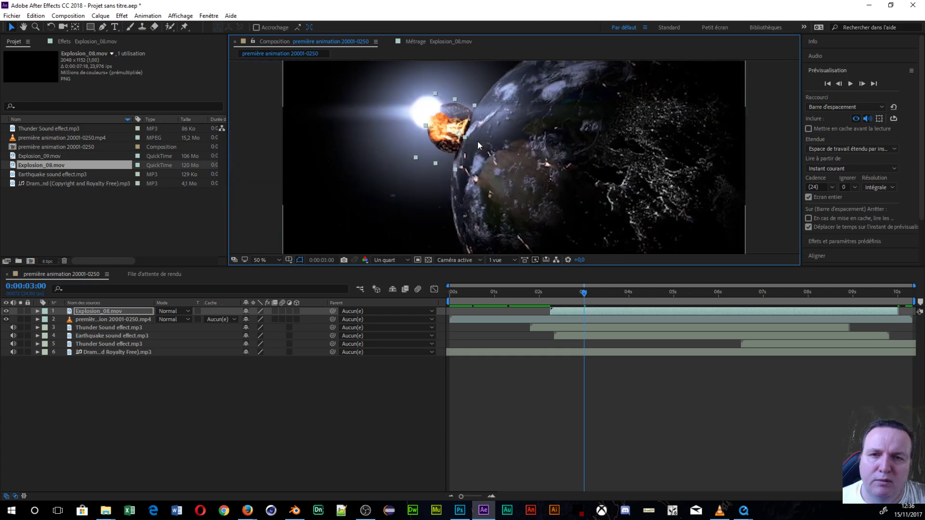
drag(454, 126, 456, 129)
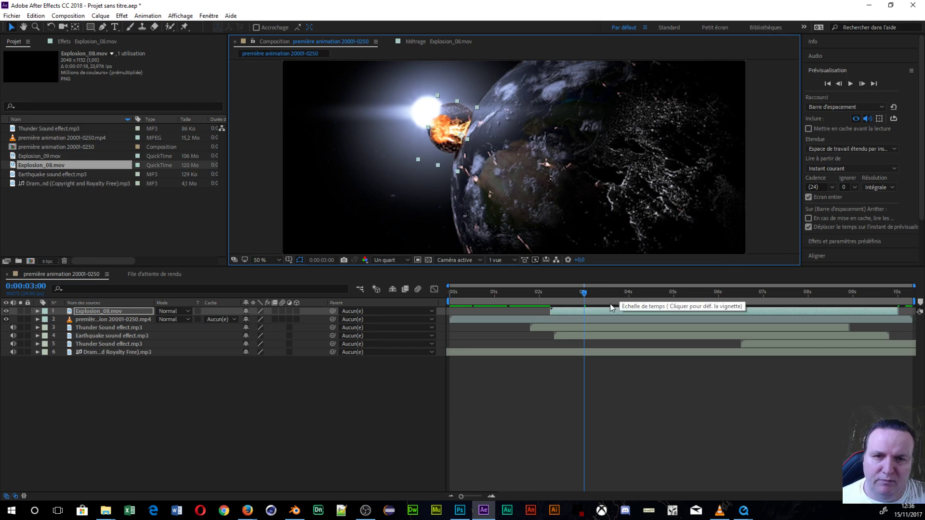
- Start keyframing the Explosion_08.mov position at 0:00:02:21 and set it to 733, 457 over the smaller planet
drag(583, 293, 578, 295)
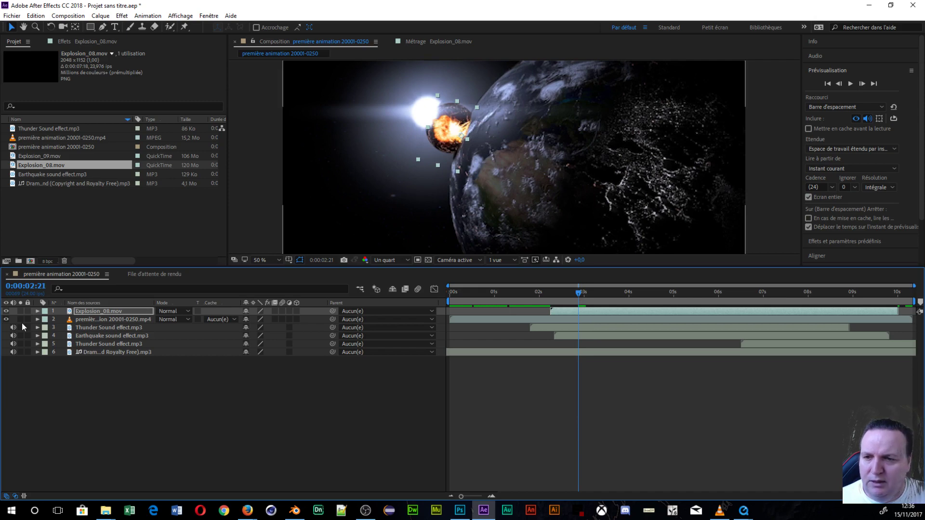
click(38, 311)
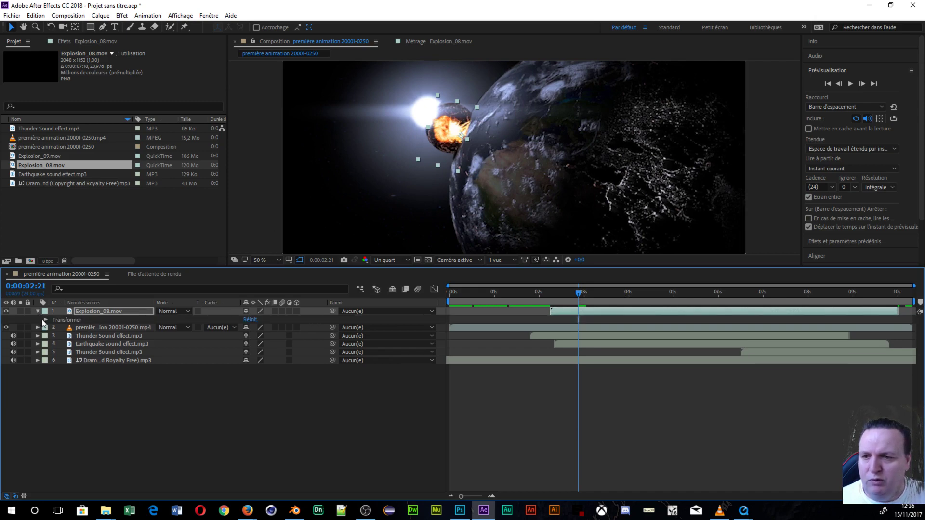
click(45, 320)
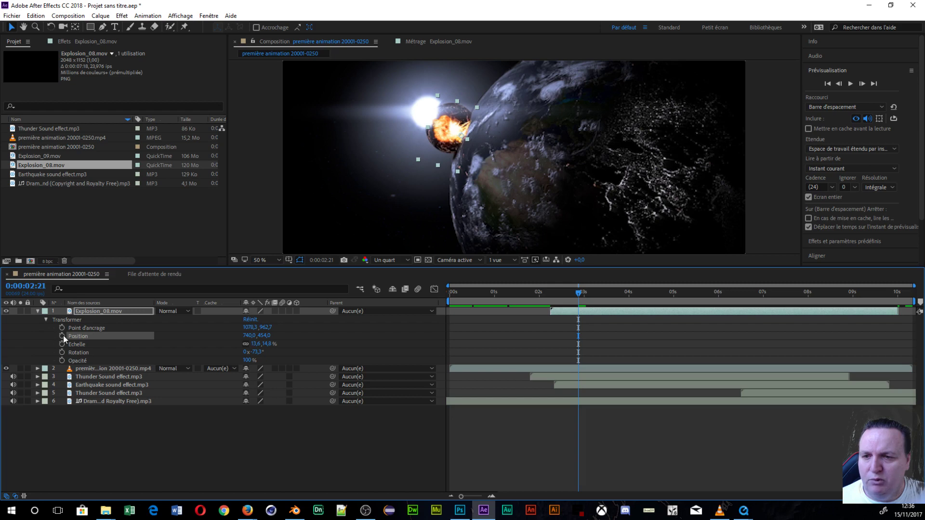
click(62, 336)
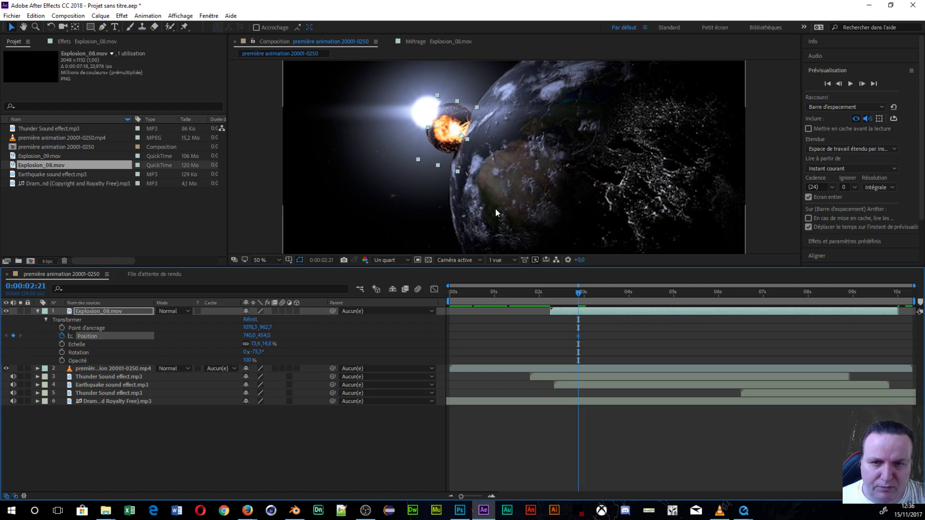
drag(457, 139, 450, 140)
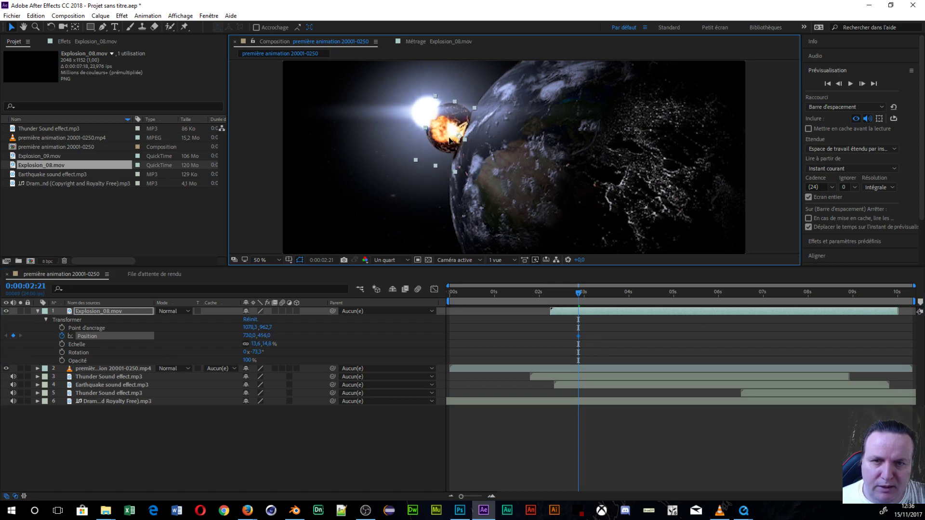
key(period)
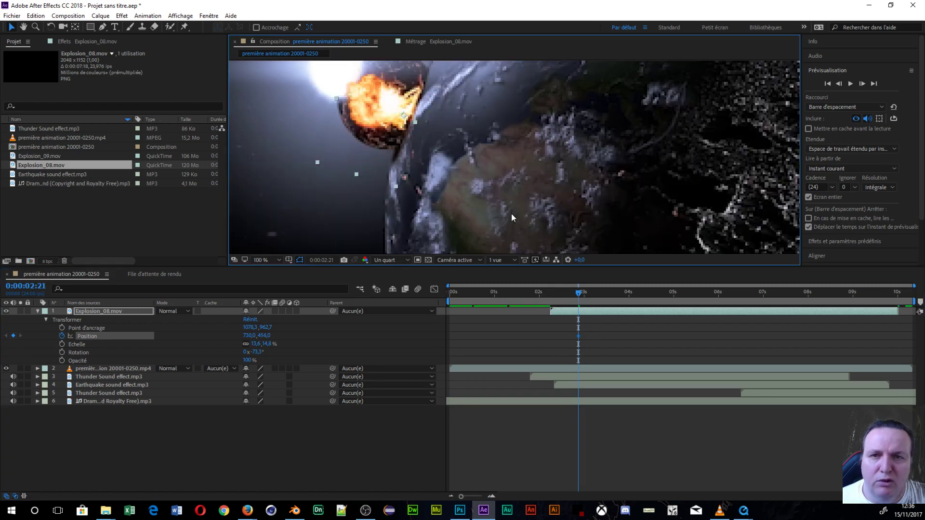
drag(361, 106, 364, 109)
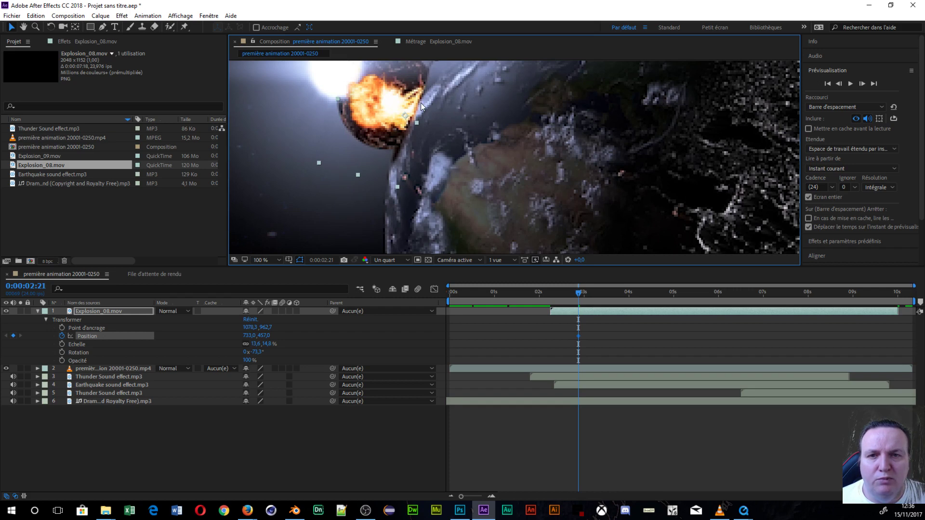
- Add explosion position keyframes of 724, 454 at 0:00:02:10 and 747, 459 at 0:00:03:04 to follow the smaller planet
click(578, 296)
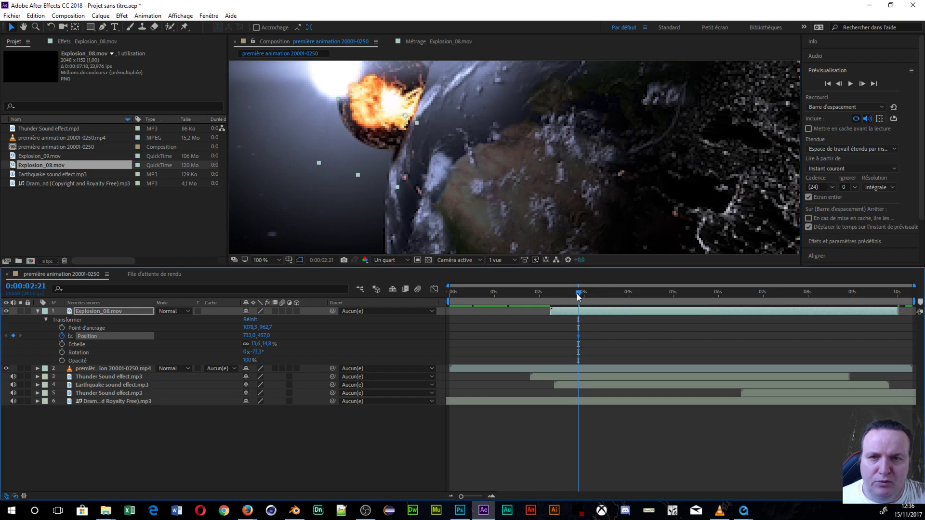
drag(579, 295, 553, 298)
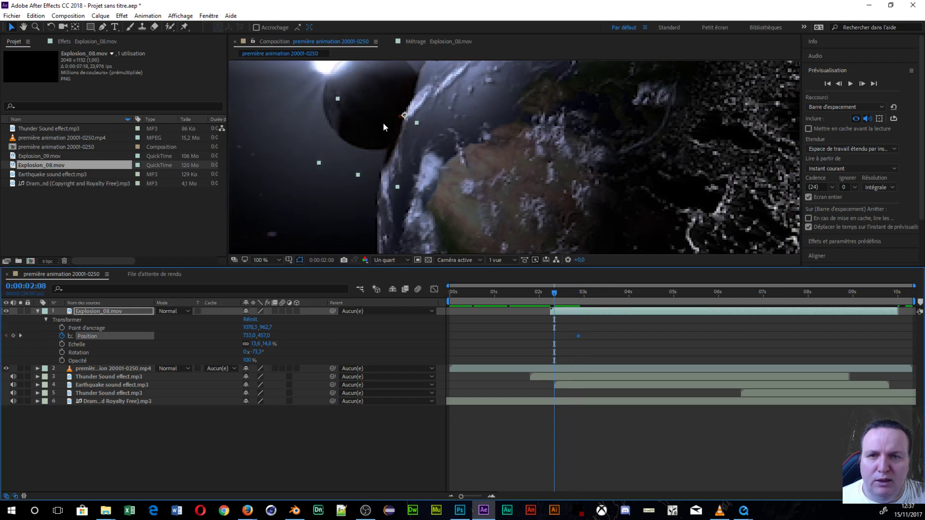
drag(555, 295, 557, 296)
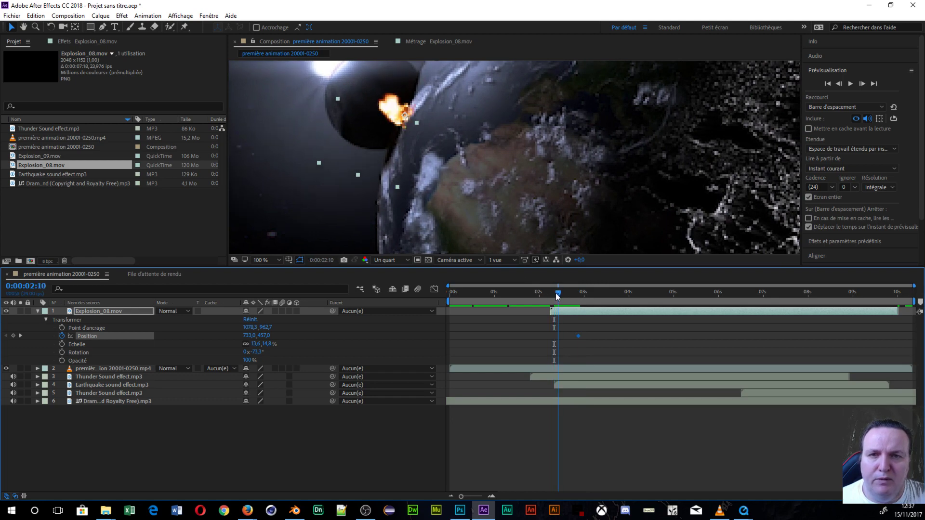
drag(390, 130, 386, 129)
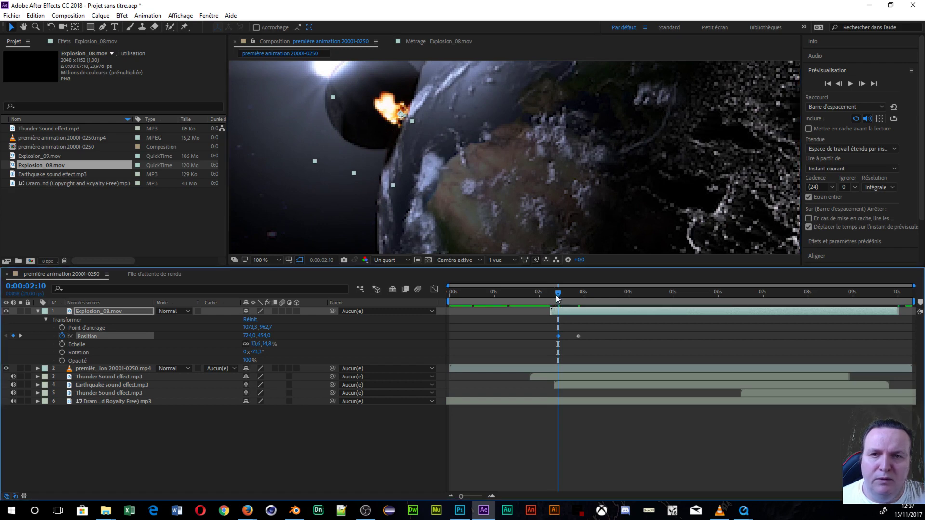
drag(557, 299, 590, 315)
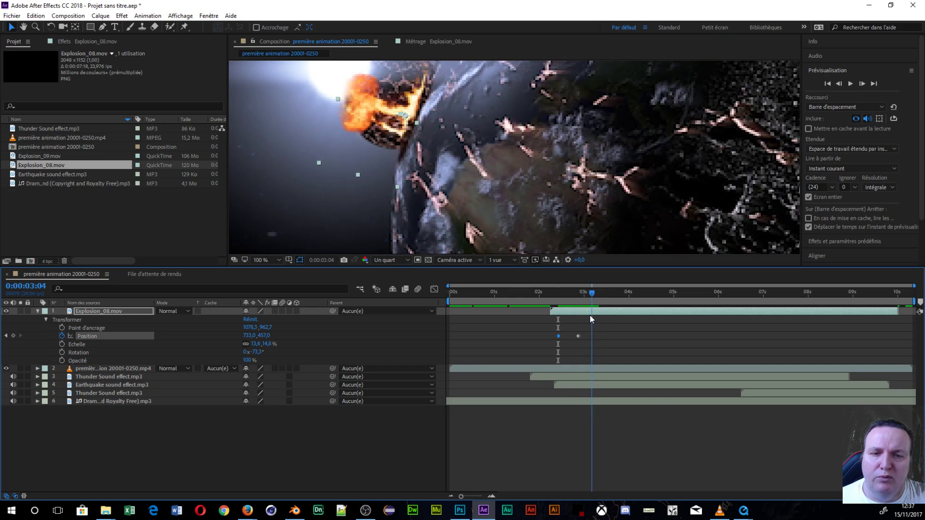
drag(382, 111, 389, 113)
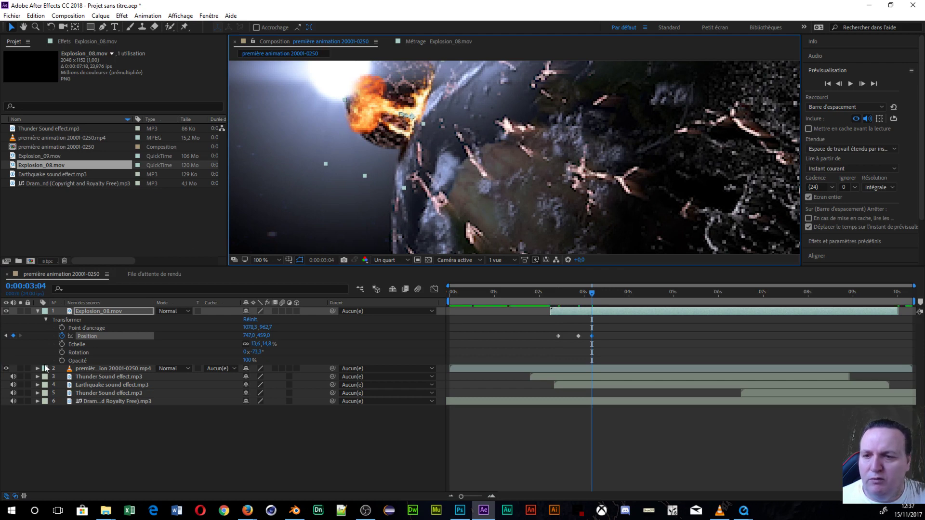
- Fade out Explosion_08.mov with opacity keyframes from 100% at 0:00:03:04 to 0% at 0:00:03:09
click(61, 361)
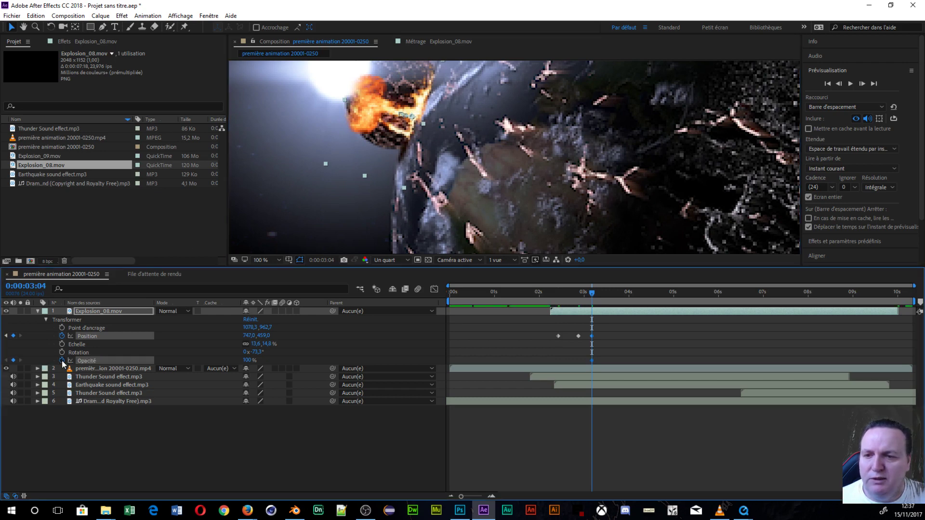
click(596, 293)
drag(596, 294, 601, 295)
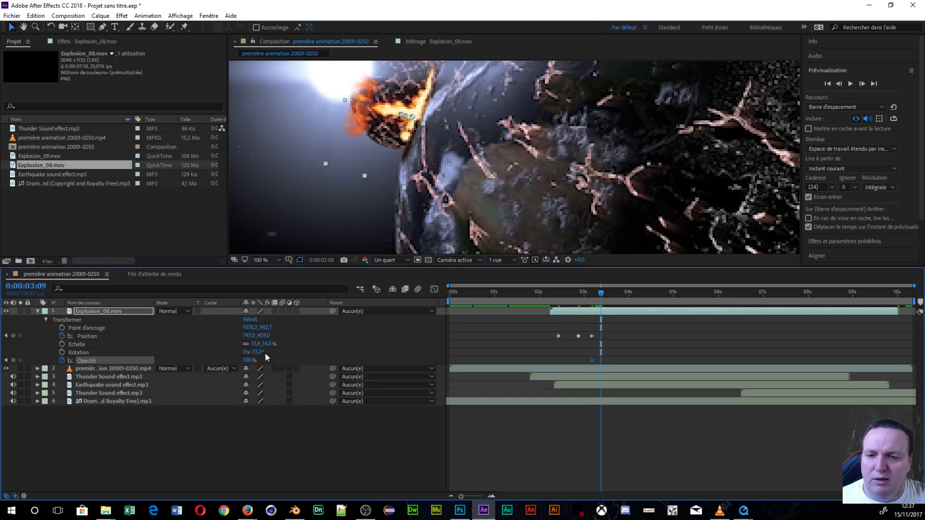
drag(250, 361, 174, 365)
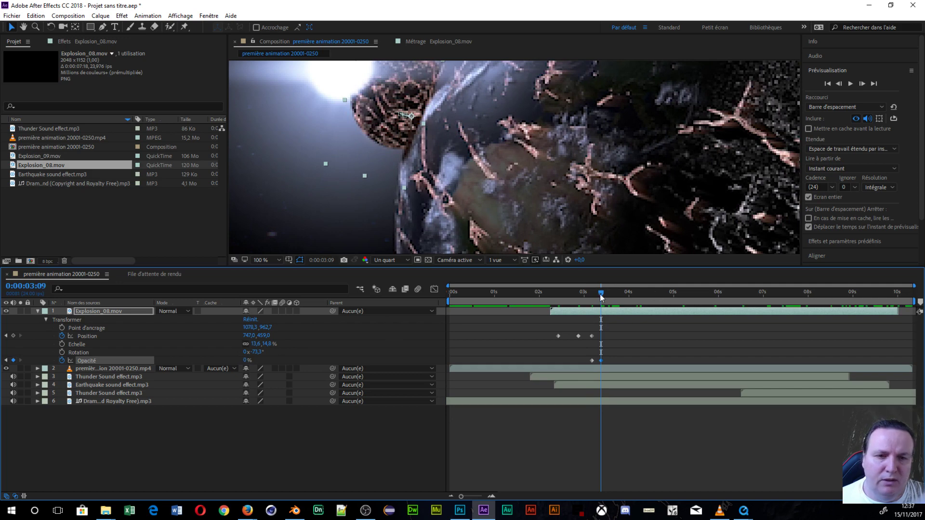
- Place the playhead at 0:00:07:02, where the second thunder effect's waveform begins, and collapse the expanded layer properties
drag(602, 295, 729, 298)
scroll(600, 206, down, 6)
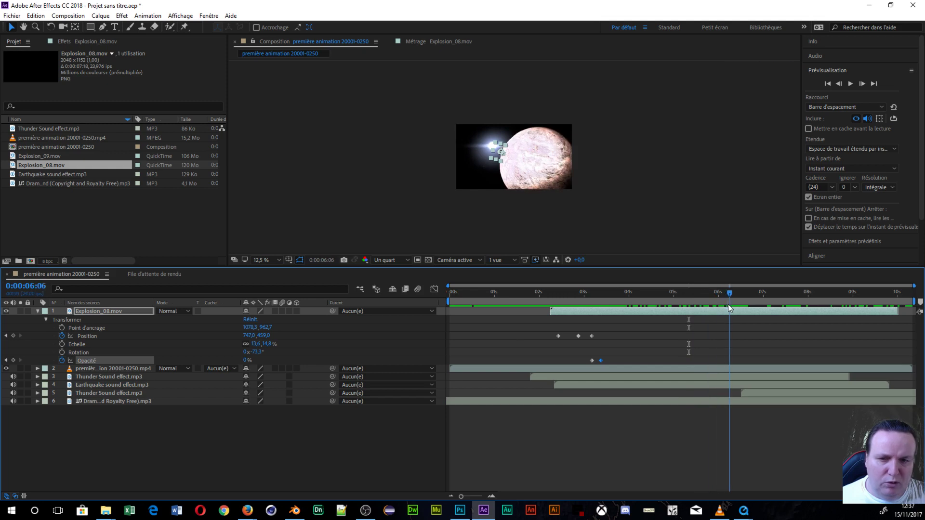
click(37, 393)
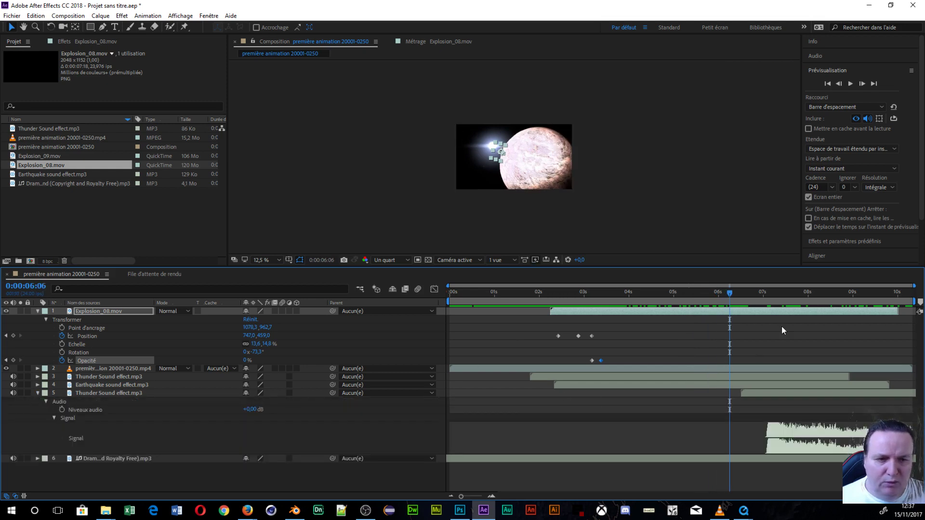
drag(728, 297, 765, 303)
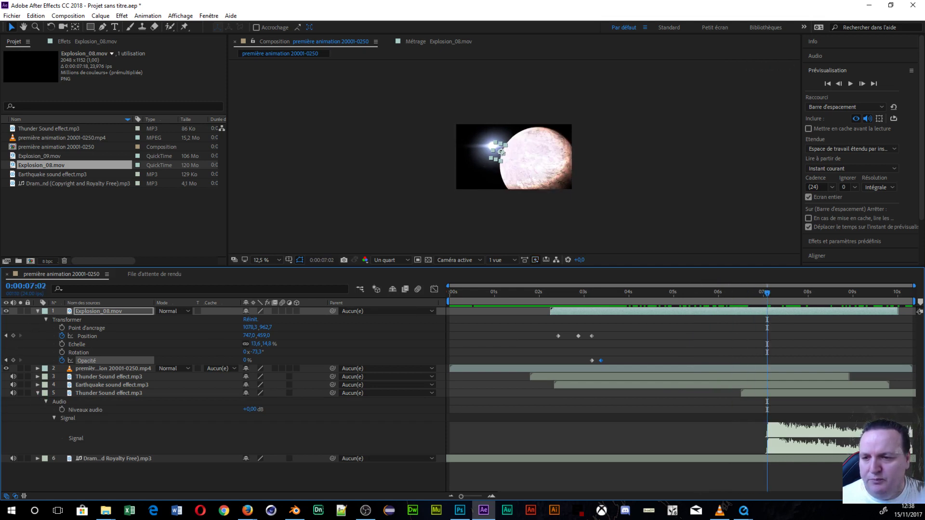
click(38, 393)
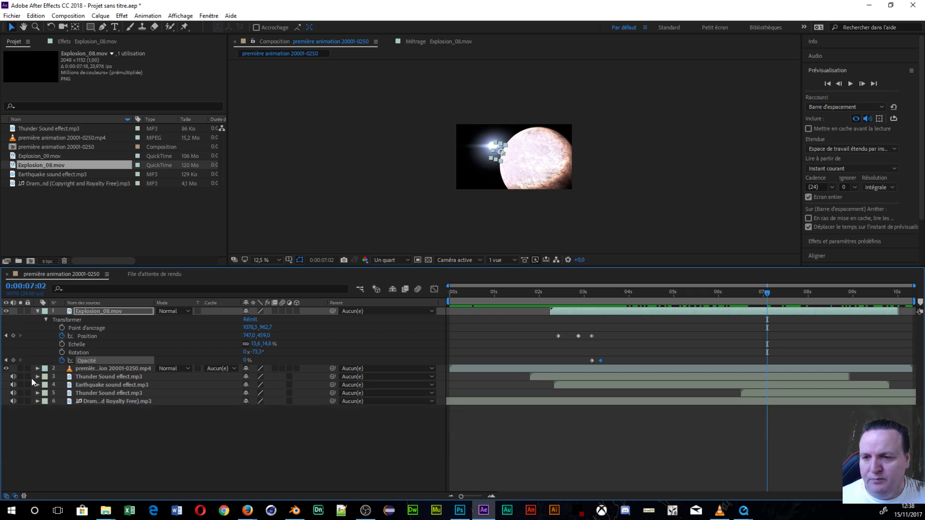
click(38, 310)
- Preview the Explosion_09.mov footage and add it to the composition as a layer above Explosion_08.mov
click(47, 156)
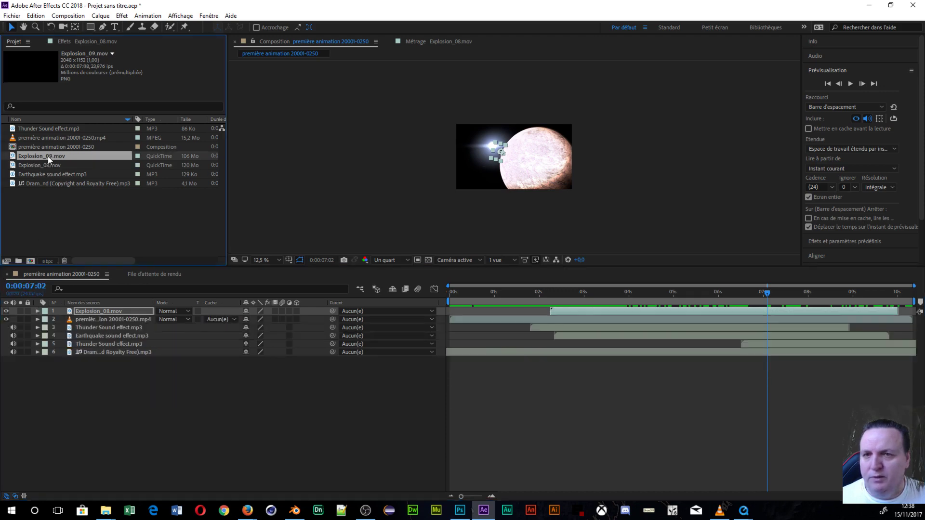
double_click(47, 157)
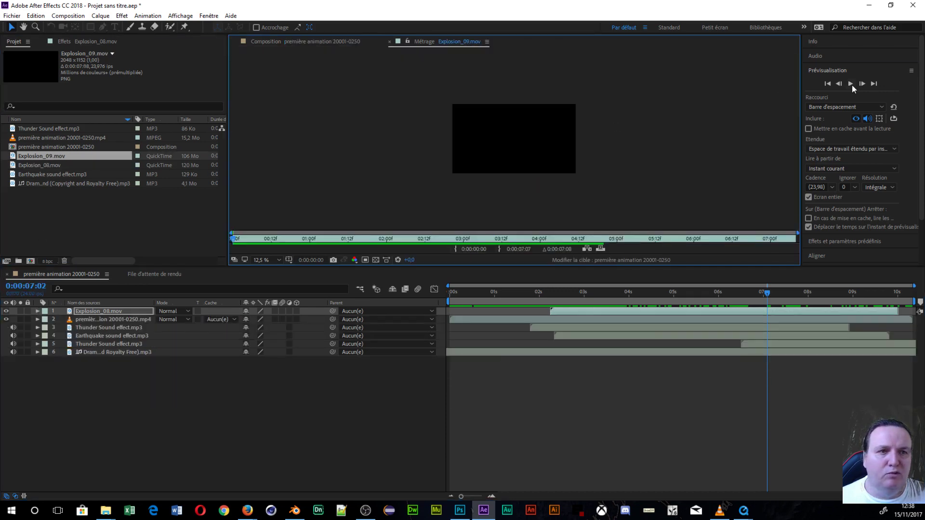
click(851, 84)
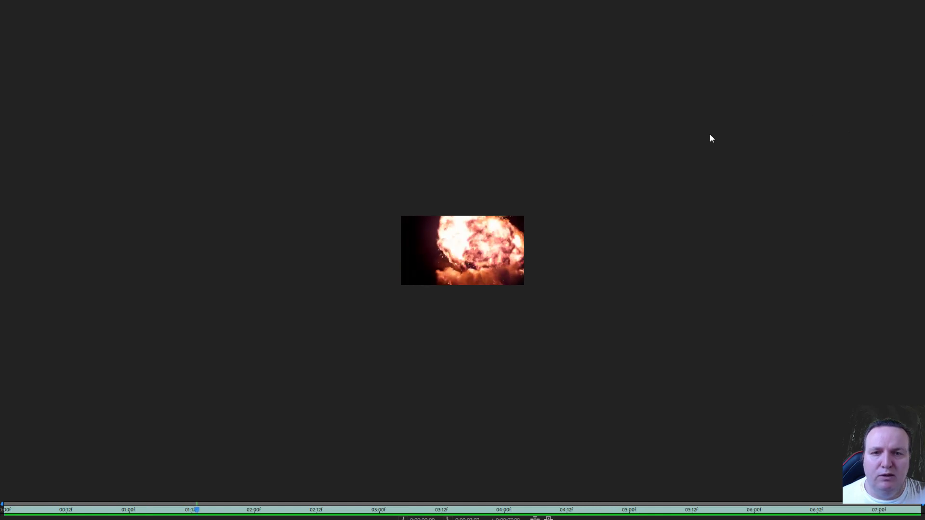
key(space)
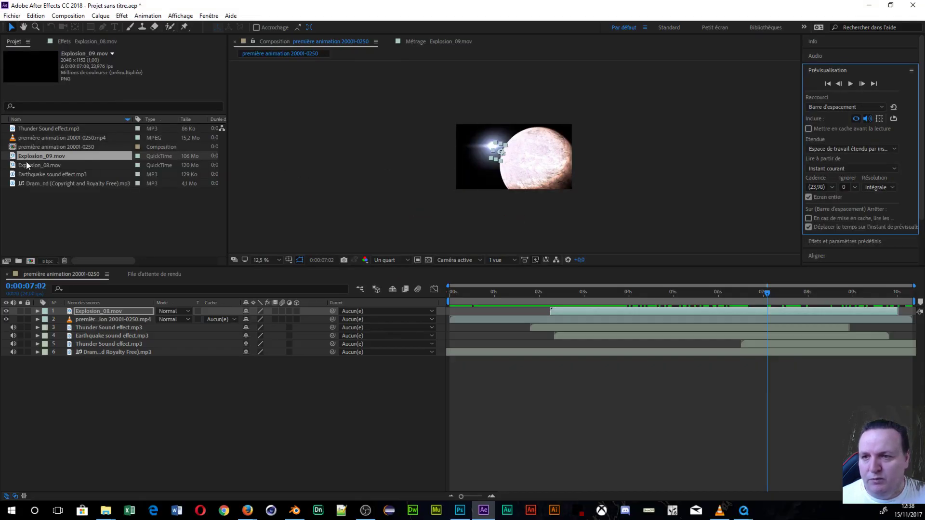
drag(25, 157, 62, 306)
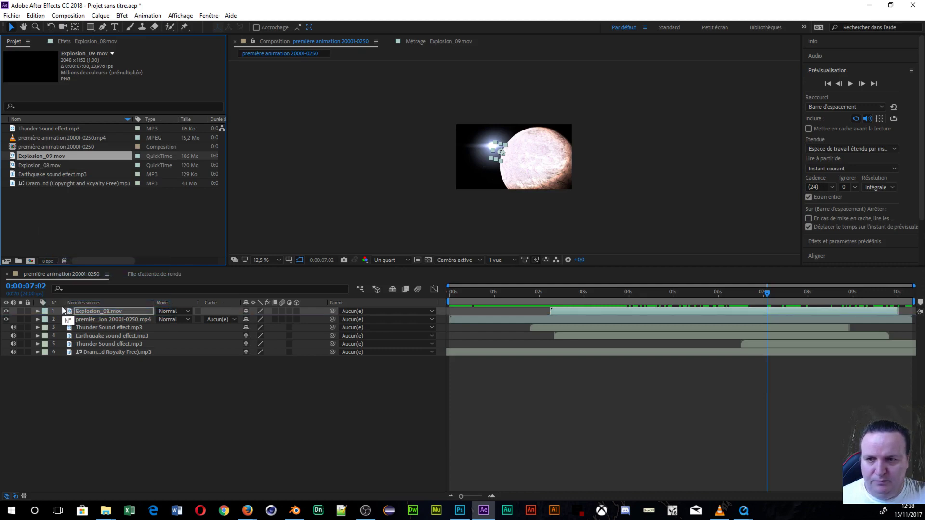
drag(60, 155, 79, 309)
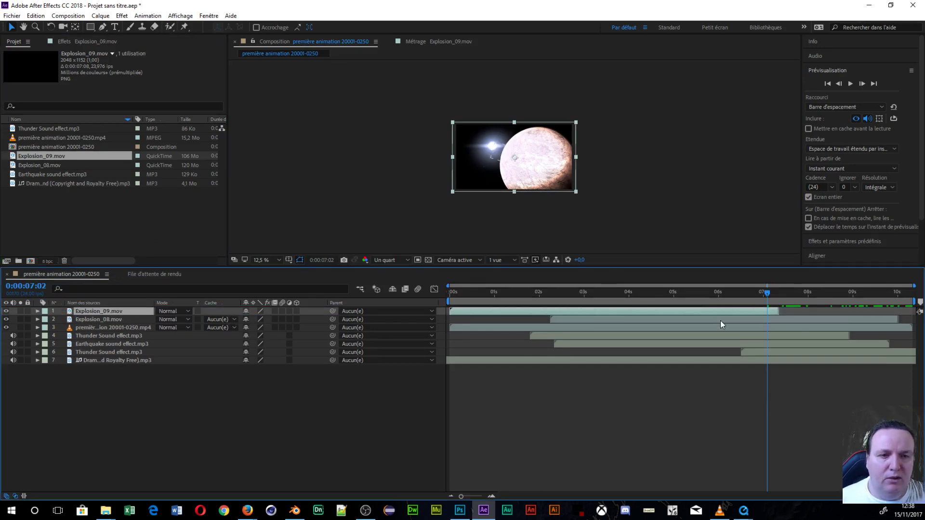
- Preview the composition, then shift the Explosion_09.mov layer to start just before the playhead at 0:00:07:02
click(850, 84)
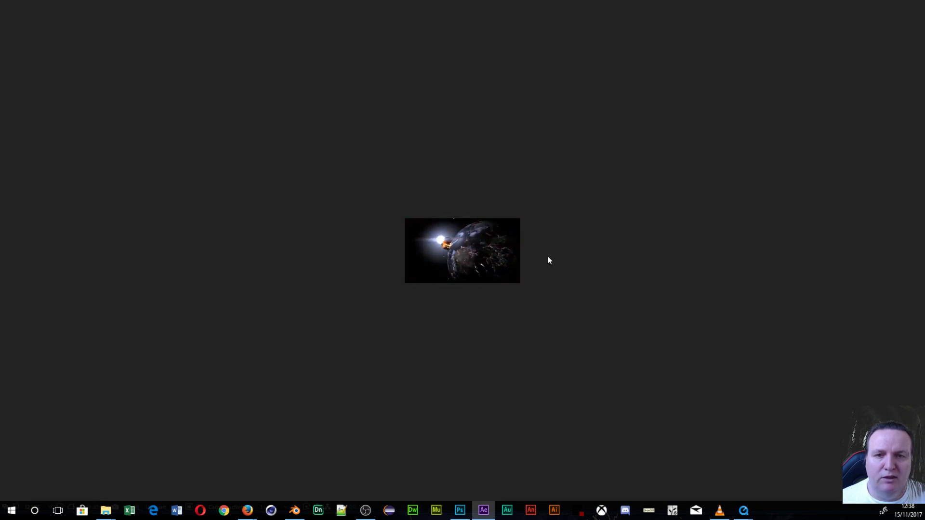
key(space)
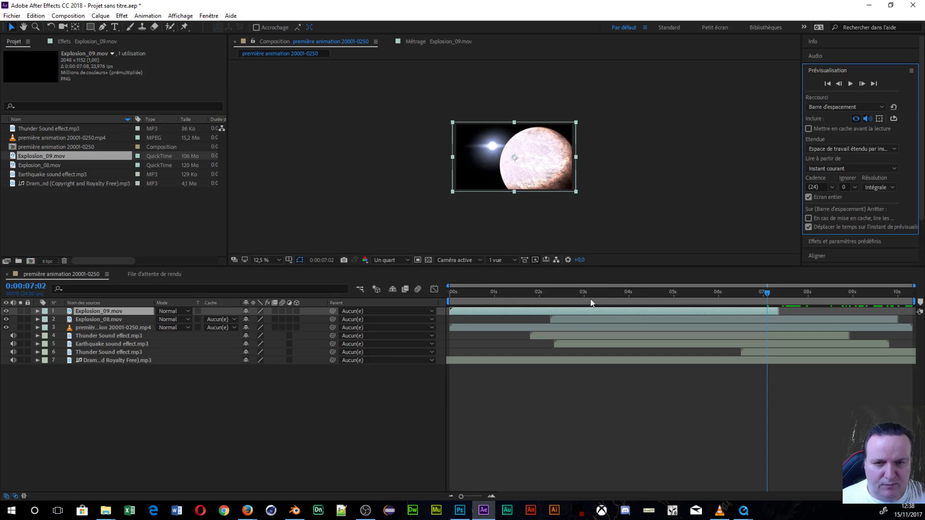
drag(475, 310, 783, 309)
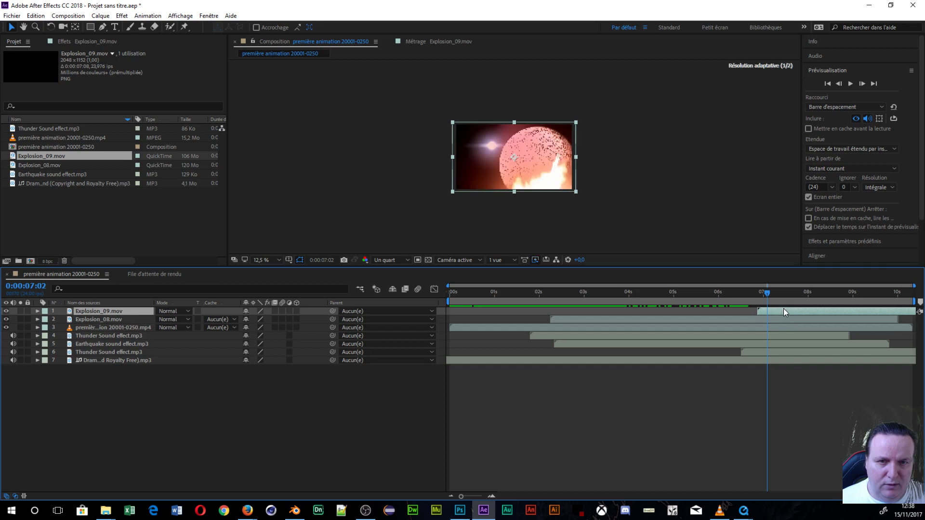
drag(786, 312, 783, 312)
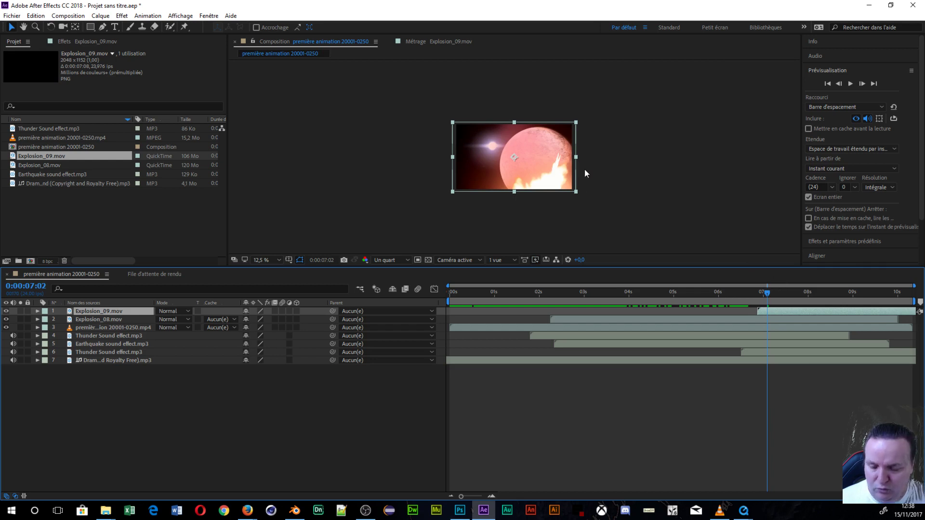
- Adjust the position of Explosion_09.mov, place its anchor point near the centre at about 1000, 568, and rotate it to -90°
drag(514, 157, 514, 155)
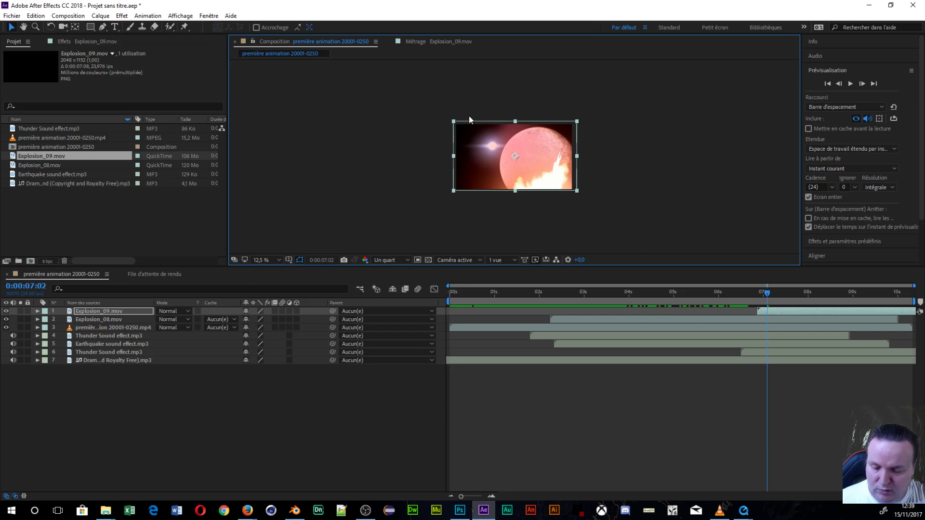
key(y)
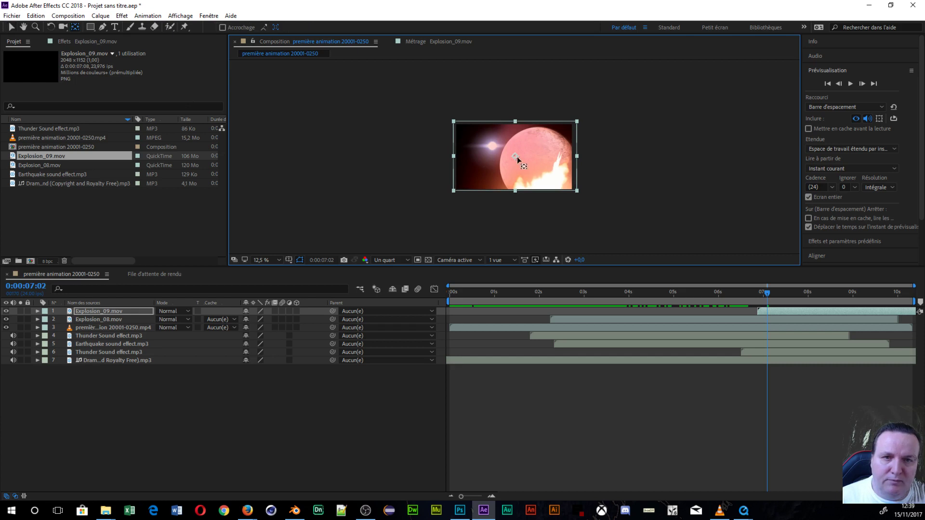
drag(517, 158, 537, 164)
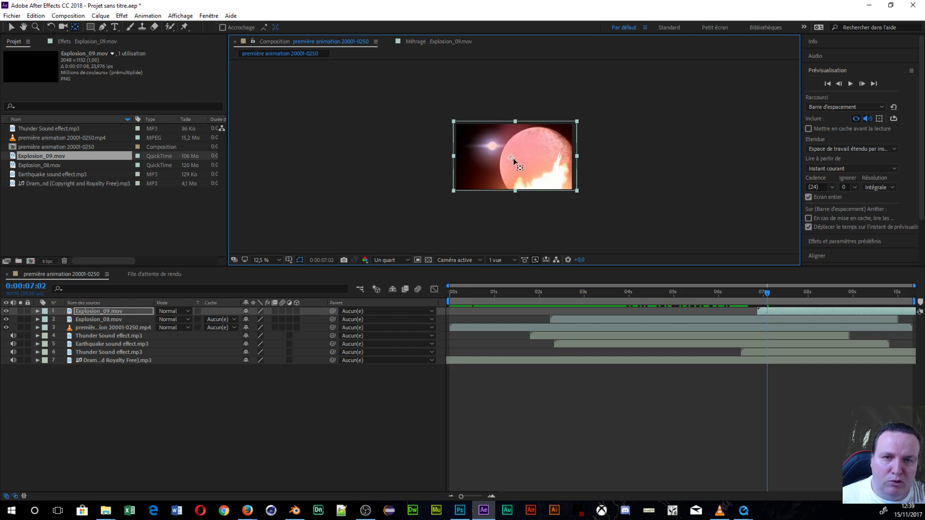
drag(514, 158, 516, 156)
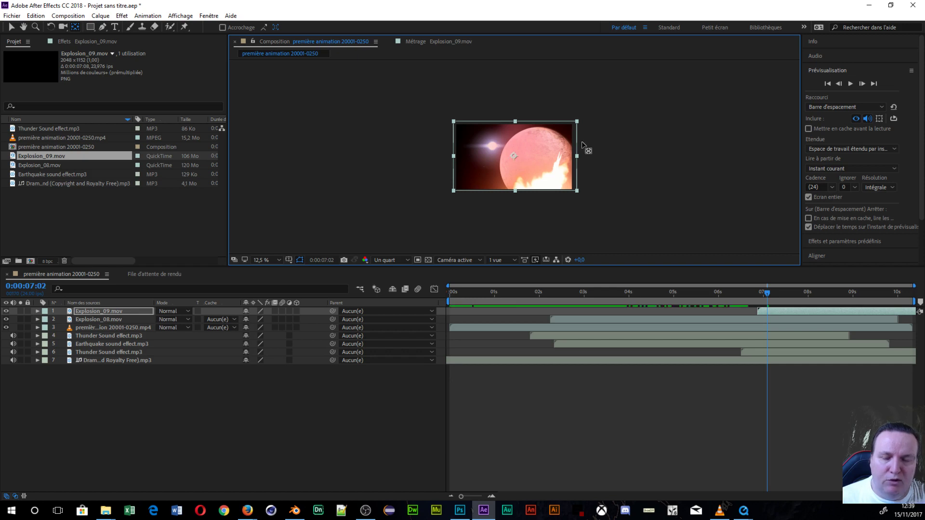
key(w)
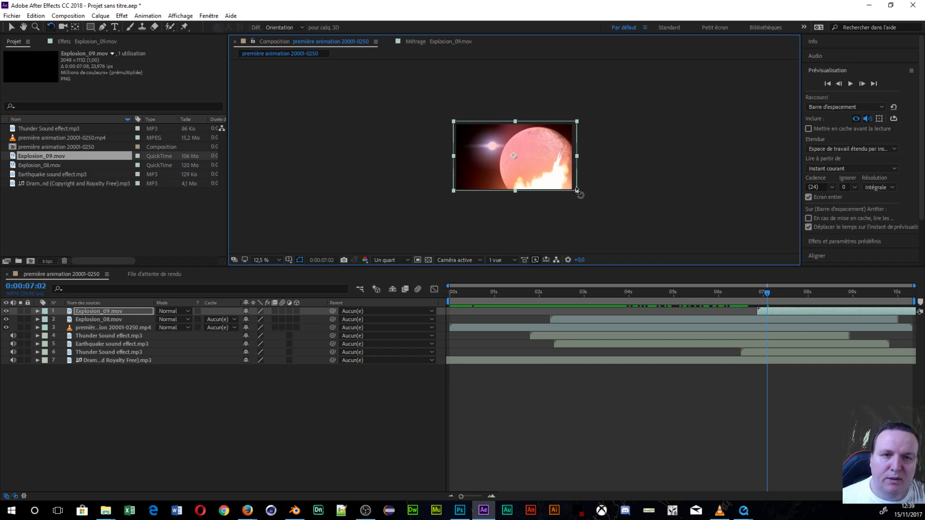
drag(578, 127, 488, 102)
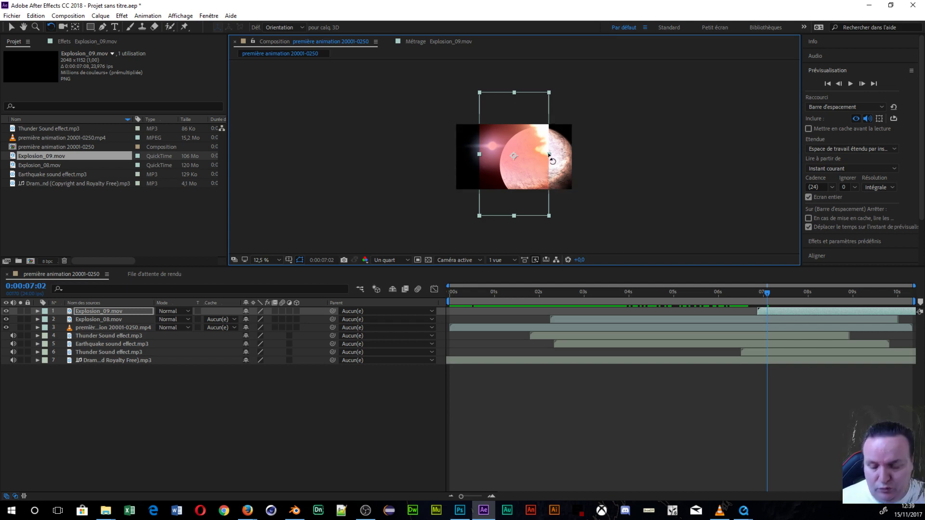
- Widen the rotated explosion past the frame's width, reduce its height, and move it toward the frame's lower left at 0:00:07:03
key(v)
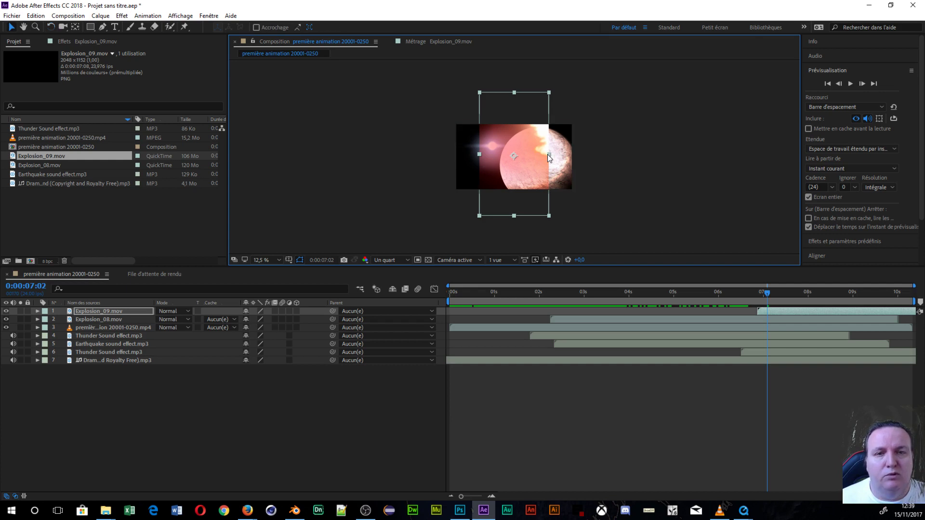
drag(550, 155, 577, 154)
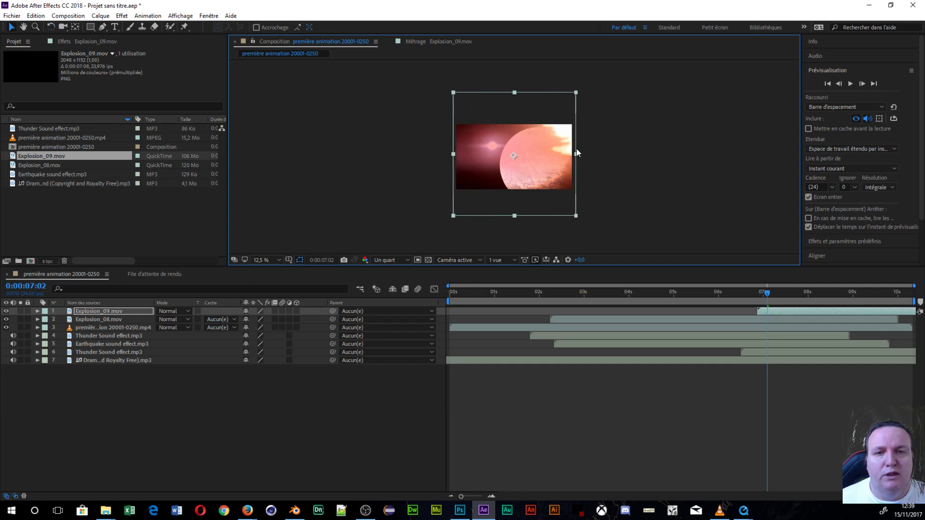
drag(516, 94, 518, 143)
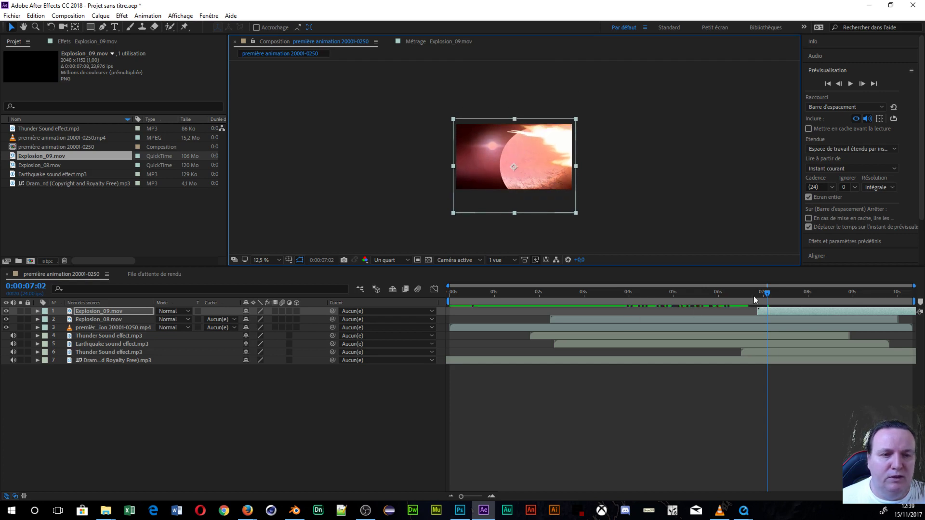
mouse_move(767, 293)
mouse_down()
mouse_move(812, 301)
mouse_move(767, 301)
mouse_move(895, 302)
mouse_move(762, 314)
mouse_move(775, 309)
mouse_move(768, 310)
mouse_up()
drag(531, 143, 515, 163)
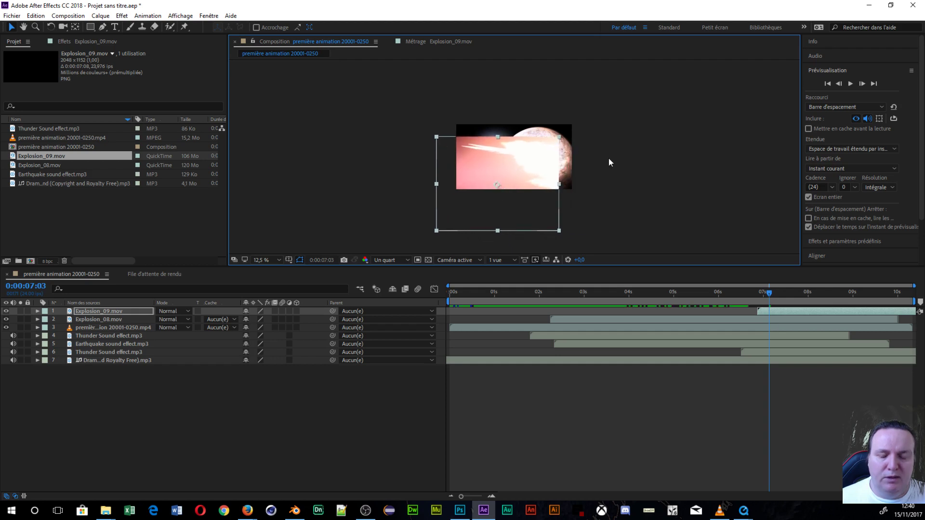
key(KP_Enter)
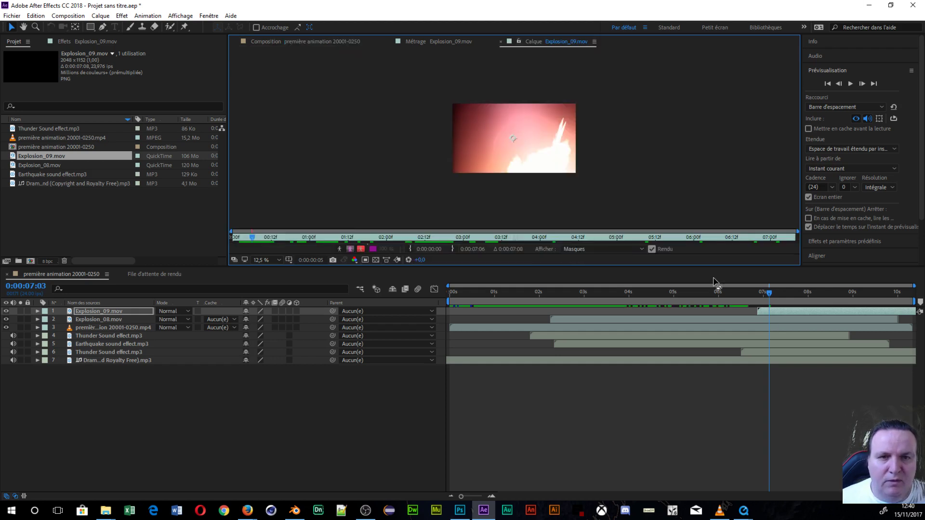
click(313, 42)
click(663, 139)
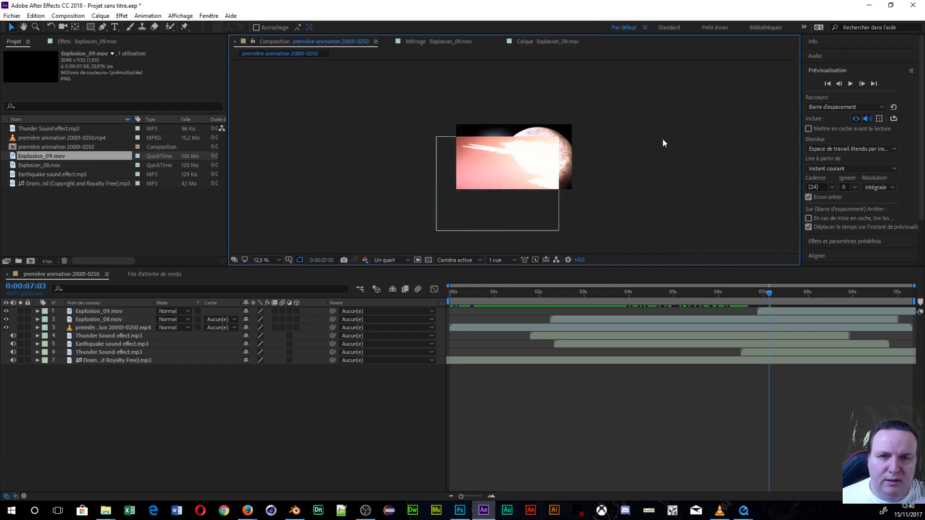
- Preview the explosion, then rescale Explosion_09.mov to about 81.9, 151.4%
click(855, 81)
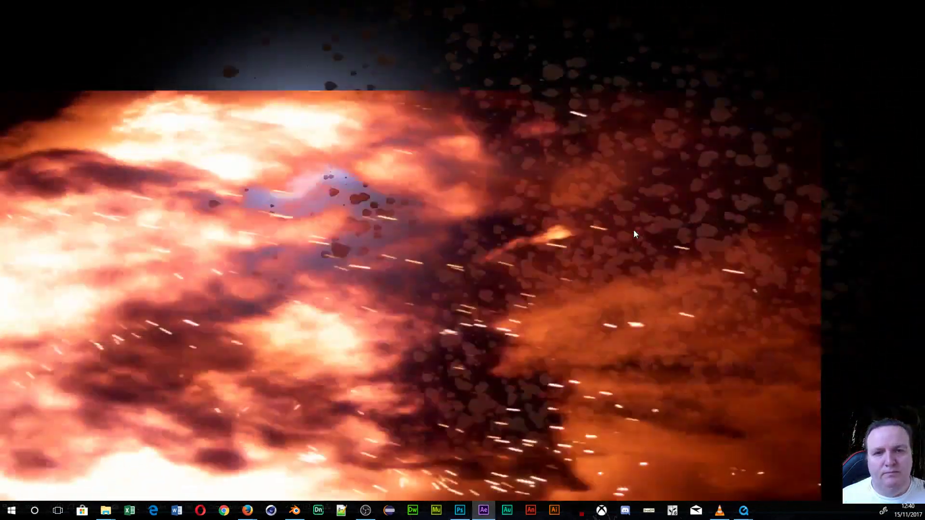
key(space)
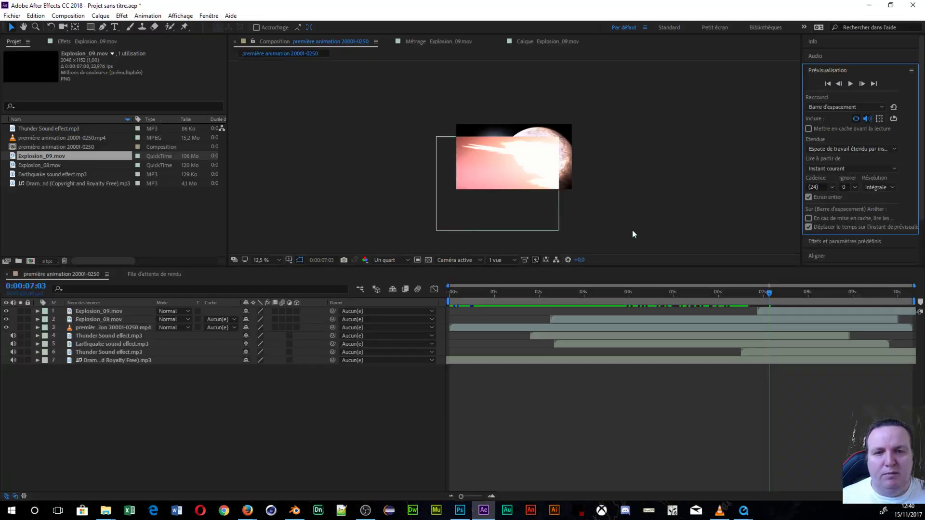
click(481, 198)
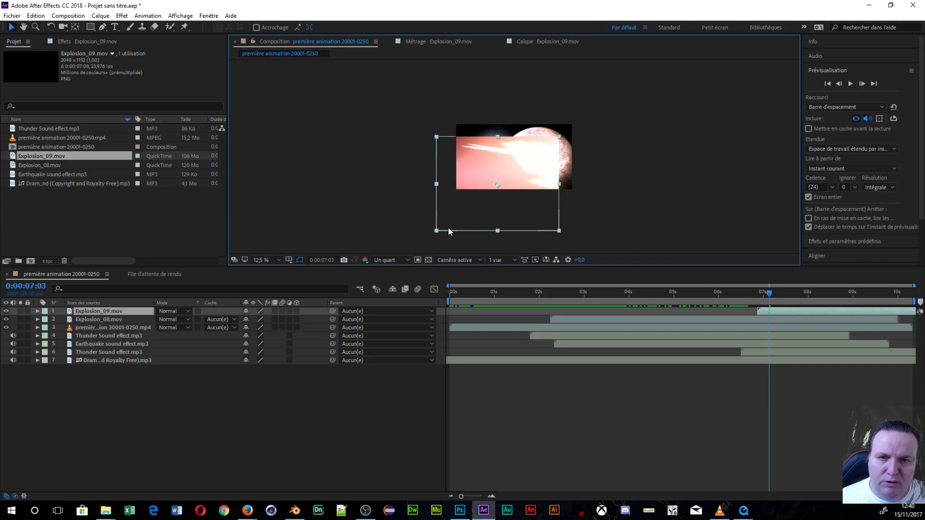
drag(435, 231, 444, 235)
click(605, 143)
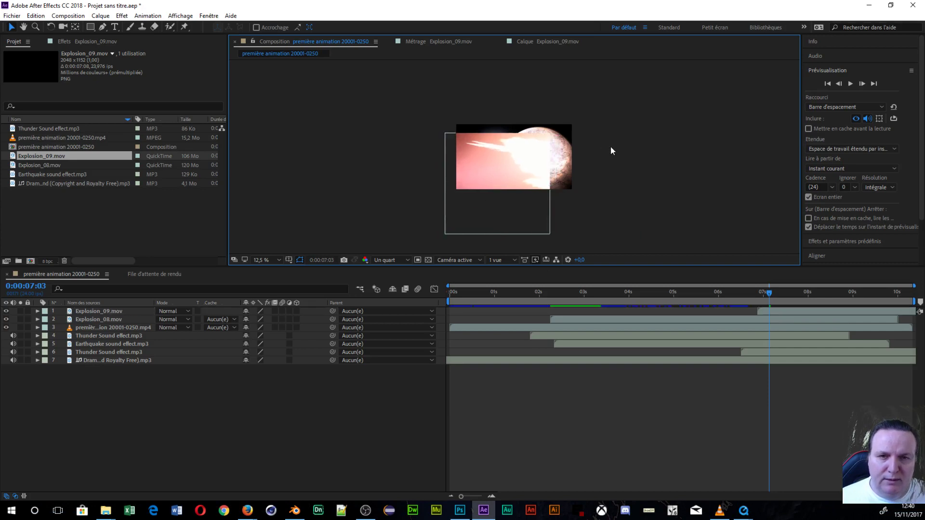
click(482, 133)
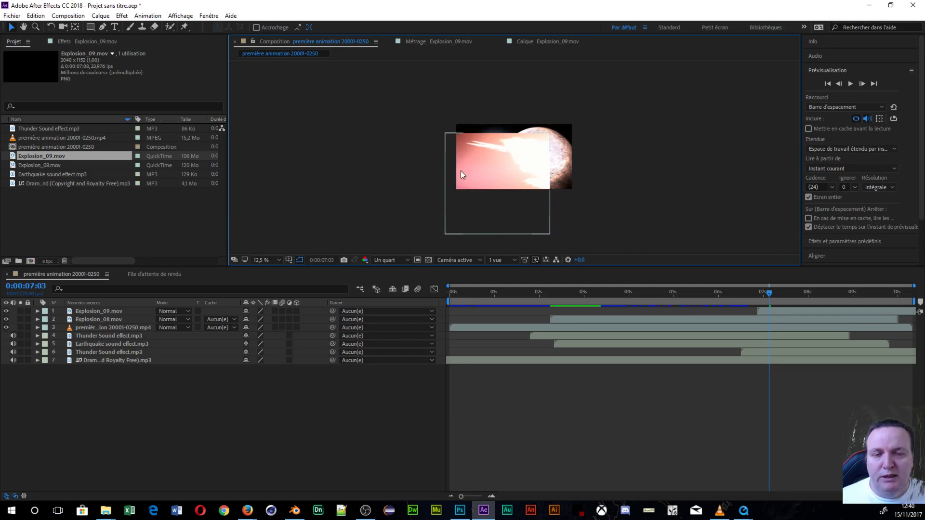
- Duplicate the Explosion_09.mov layer and show the copy's transform properties
click(99, 311)
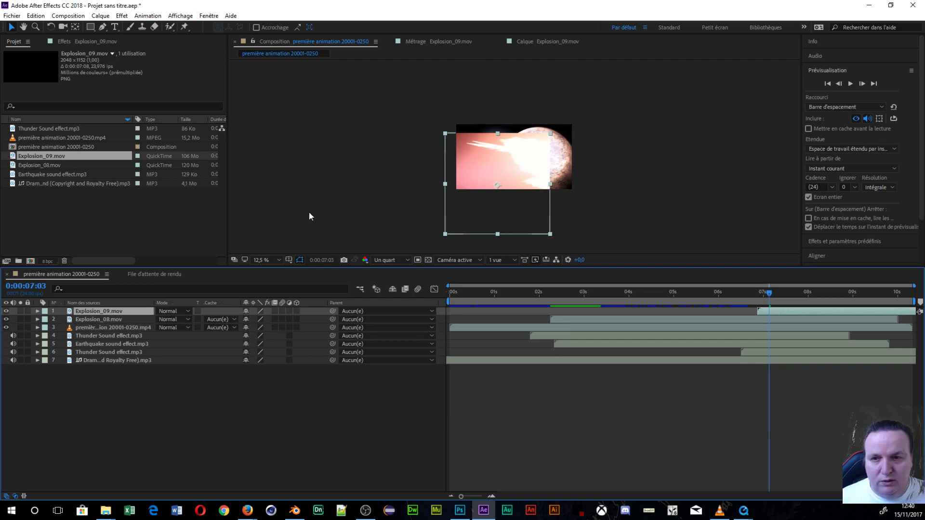
key(ctrl+d)
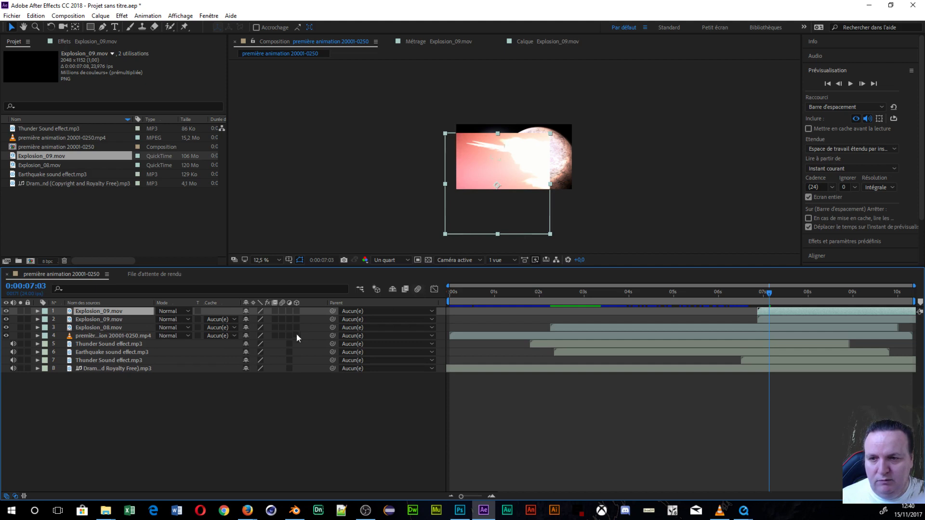
click(38, 311)
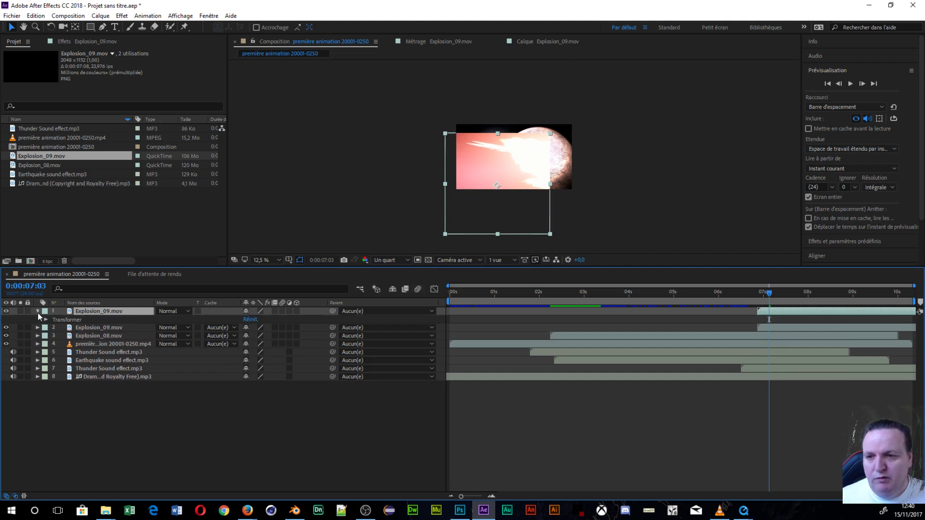
click(45, 320)
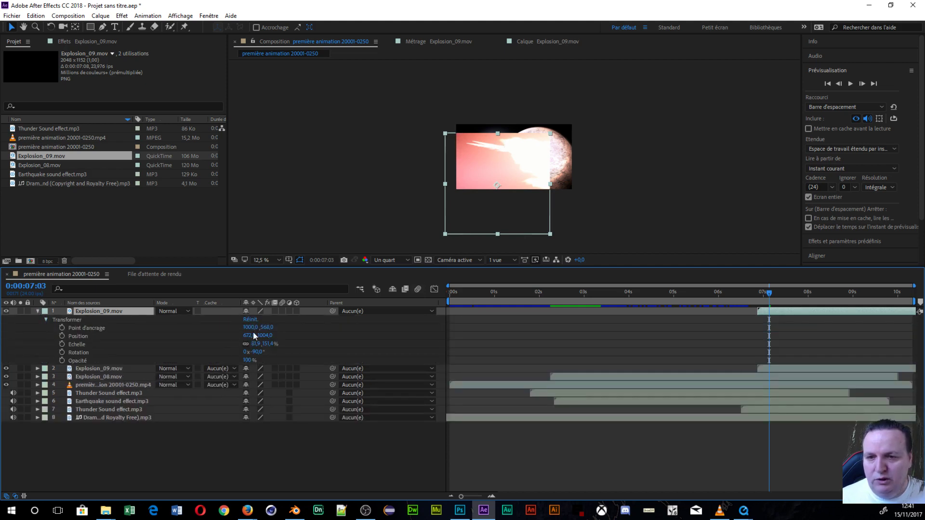
- Flip the duplicate with a linked scale of -81.9, -151.4% and move it to about 1472, 220
click(257, 345)
click(254, 344)
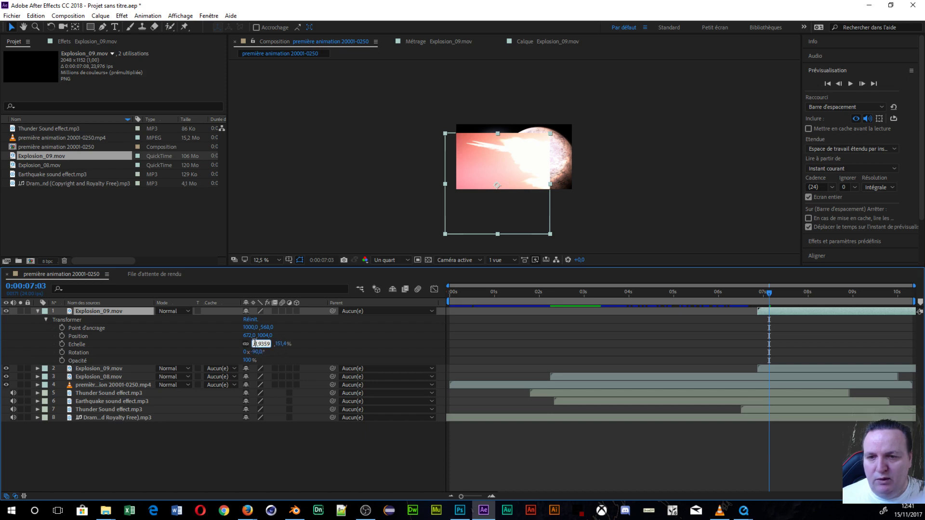
drag(255, 343, 252, 343)
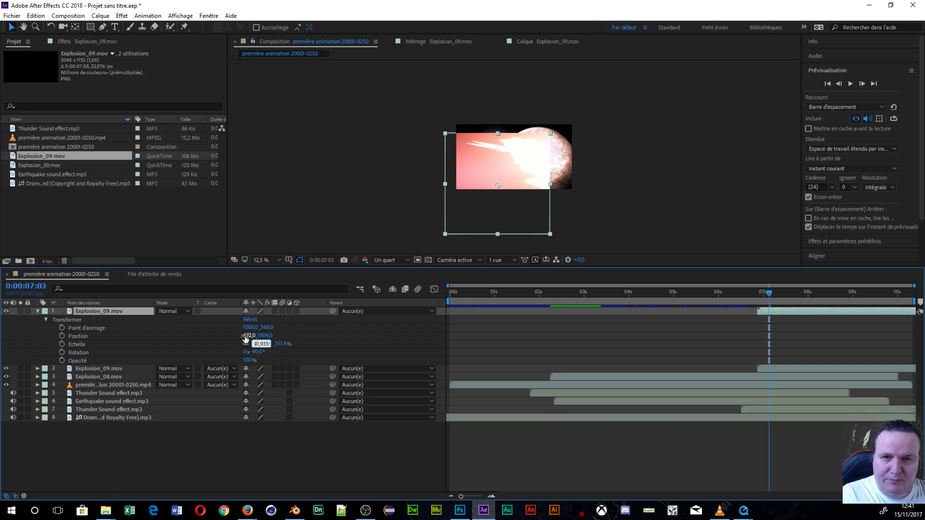
text(-)
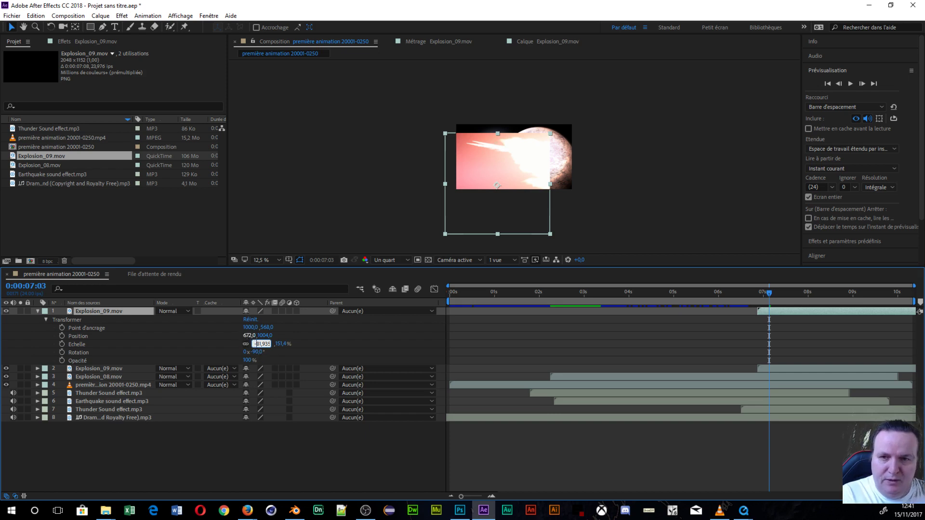
click(306, 218)
drag(494, 162, 439, 199)
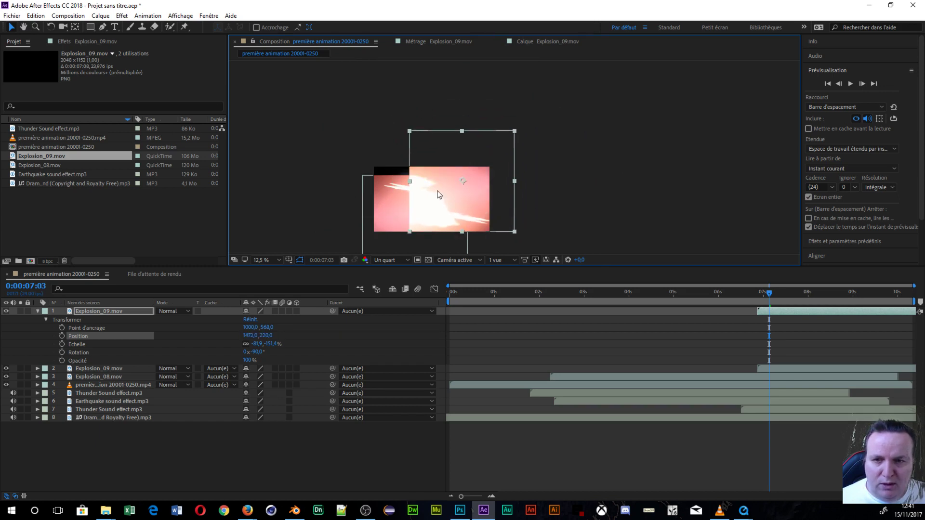
- Unlink the duplicate's scale proportions and set its second scale value to 151.4%
click(246, 348)
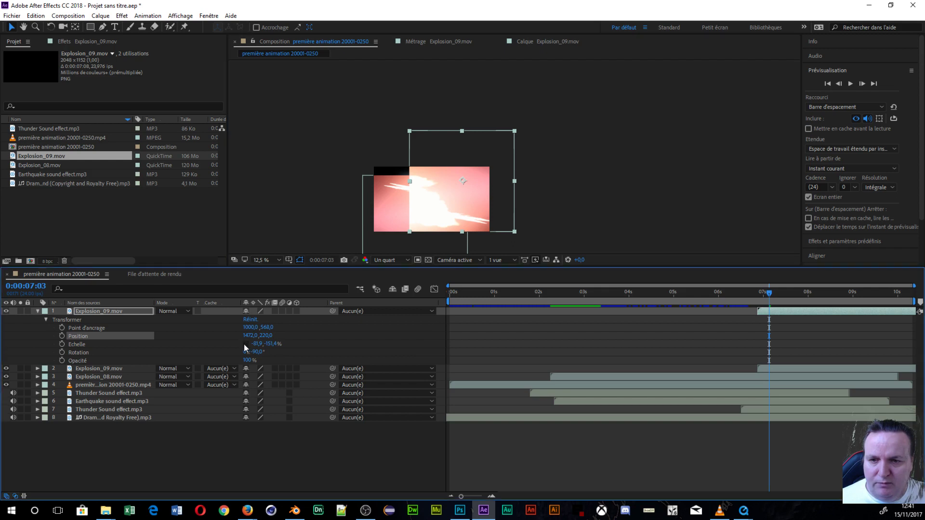
click(270, 344)
click(268, 345)
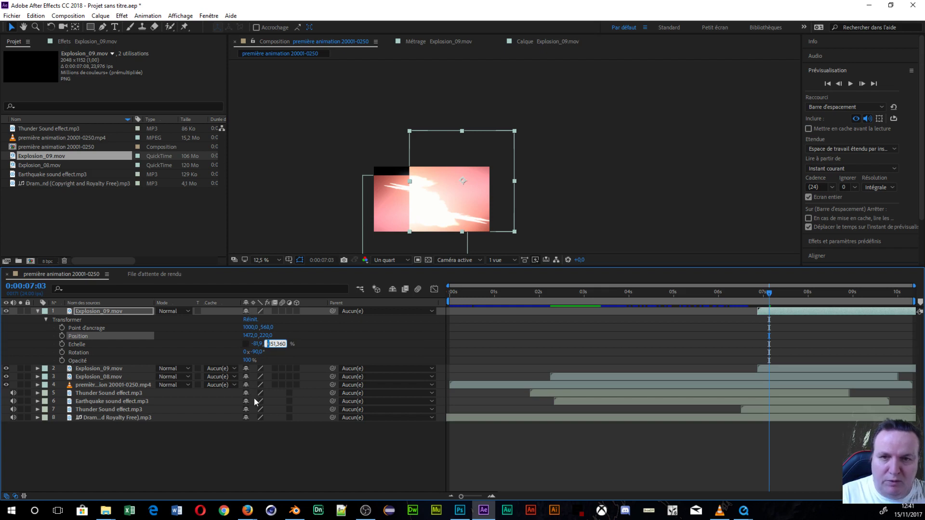
key(BackSpace)
click(343, 337)
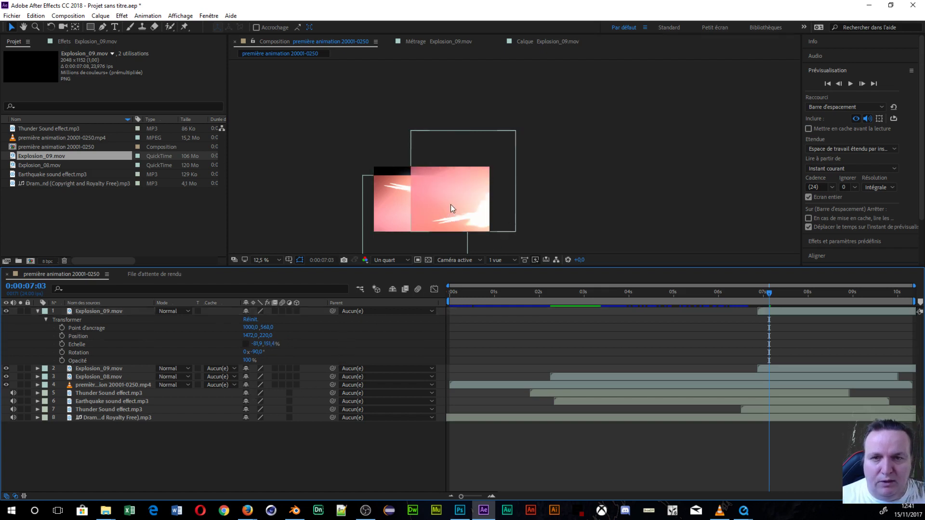
- Move the flipped duplicate directly above the original explosion, at position 648, -708, so their edges meet
drag(452, 206, 401, 148)
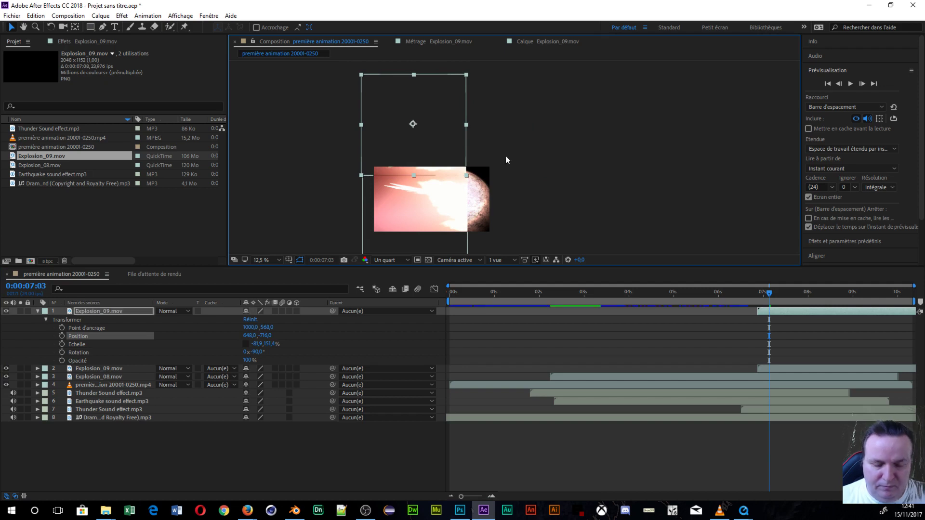
key(Down)
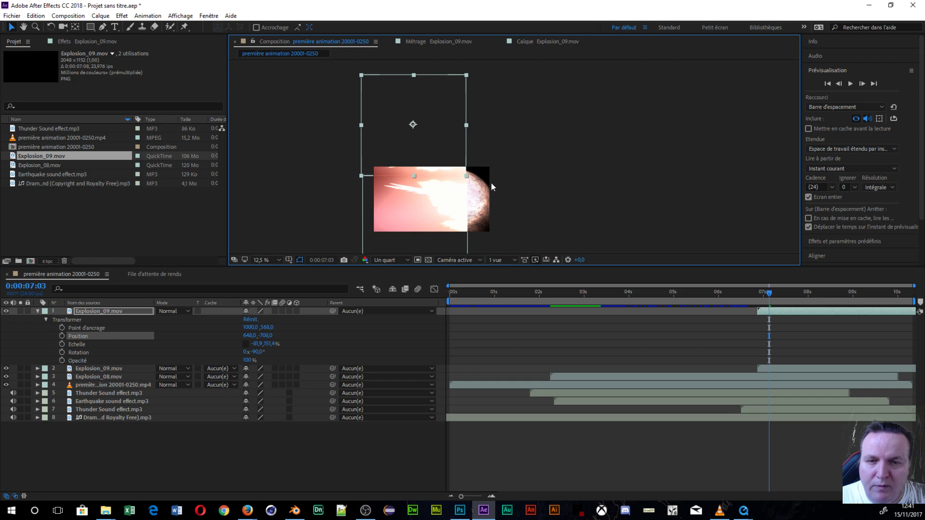
click(568, 153)
click(441, 164)
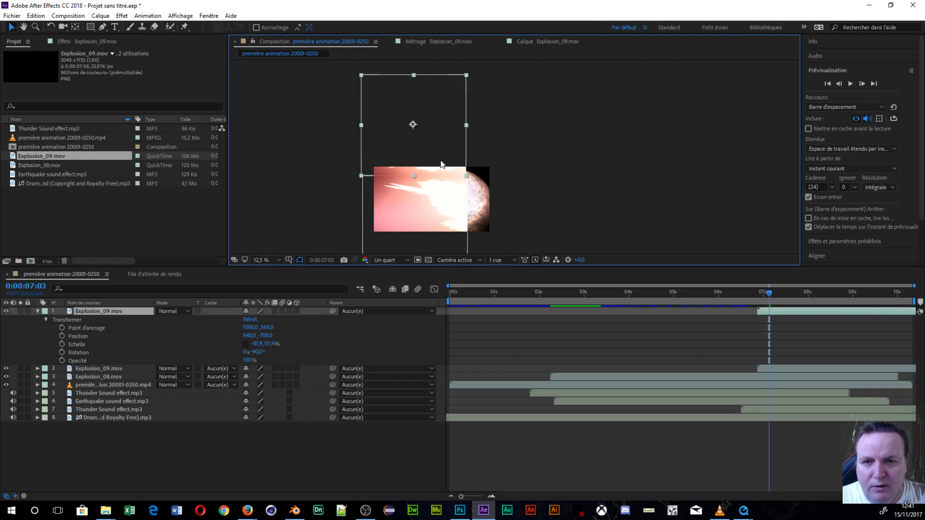
- Nudge the upper flipped Explosion_09.mov copy sideways to position 672, -708 so it lines up with the original explosion below it
key(Right)
key(Right)
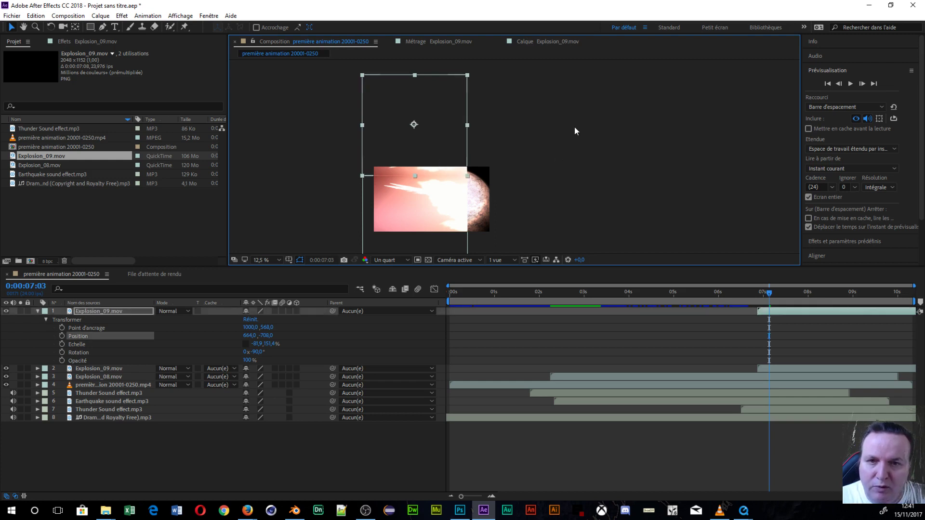
click(574, 127)
click(438, 134)
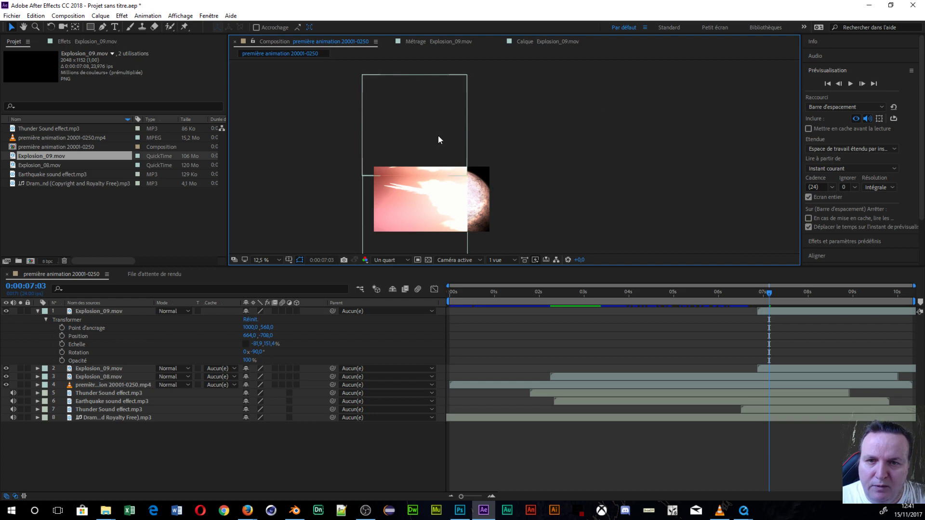
key(Right)
click(577, 106)
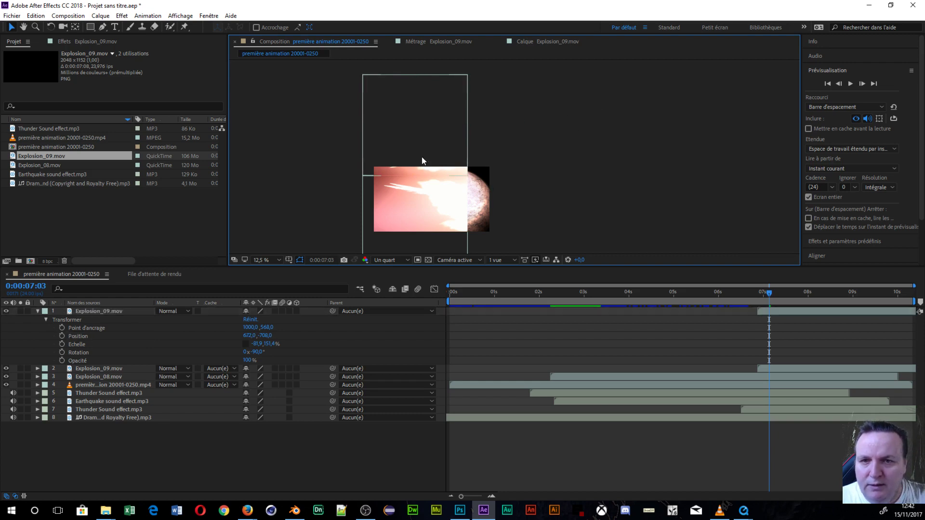
click(421, 157)
click(586, 115)
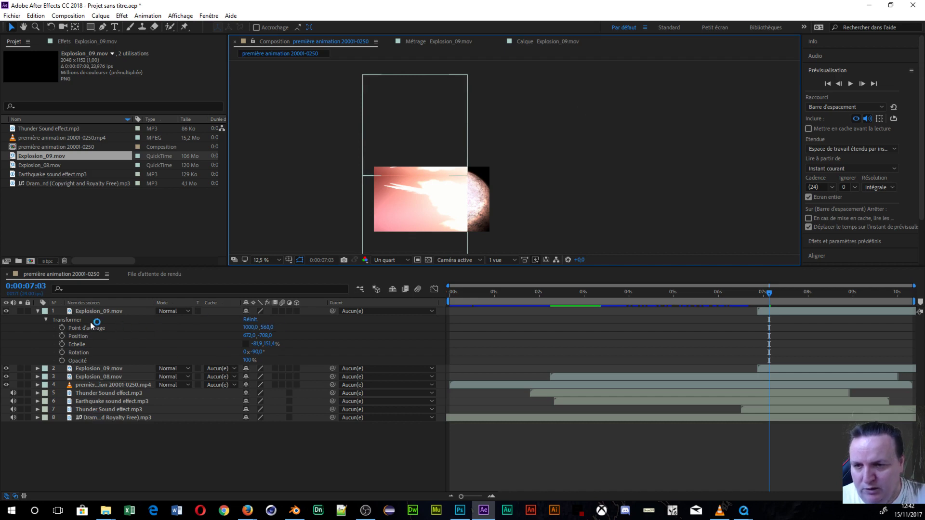
- Duplicate both Explosion_09.mov layers together
click(85, 370)
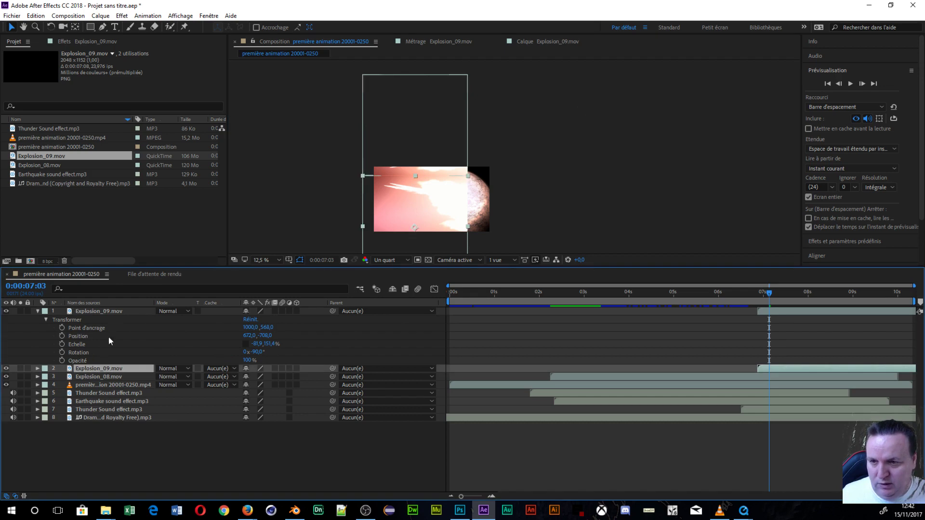
shift+click(122, 312)
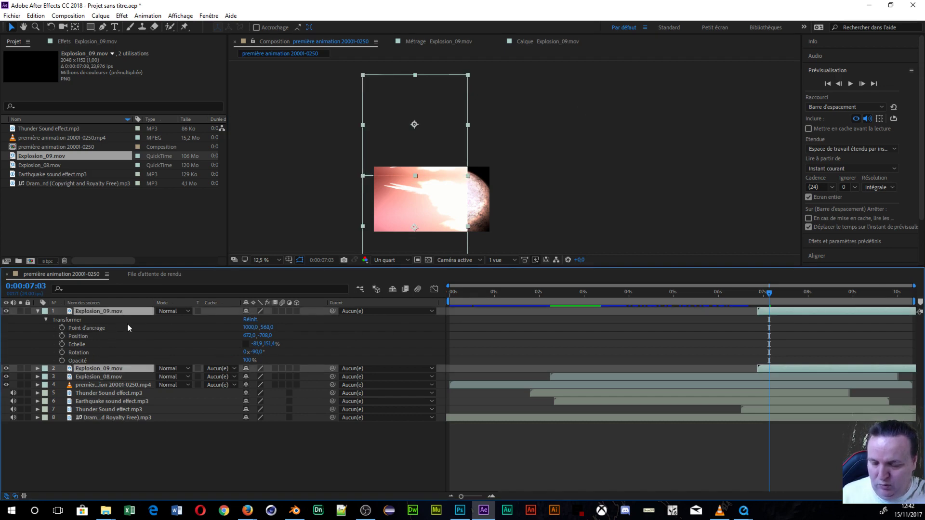
key(ctrl+d)
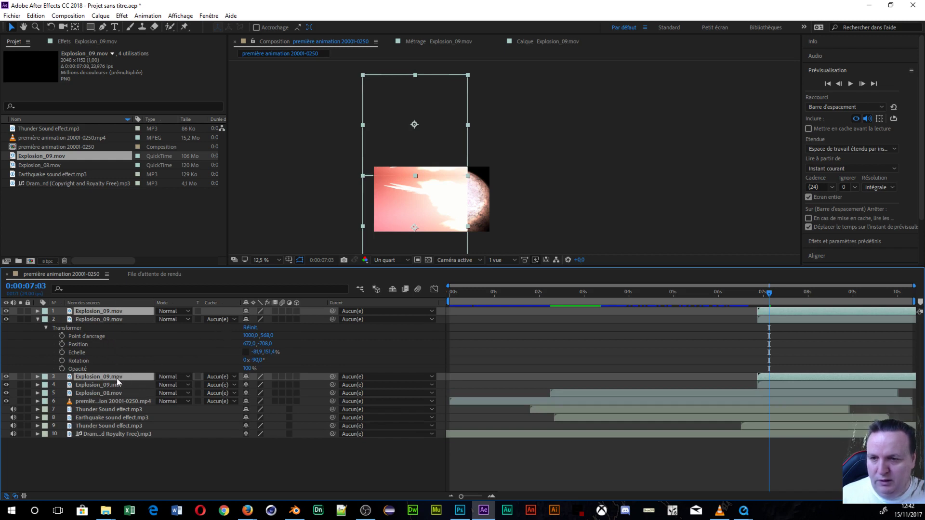
- Flip the Explosion_09.mov clip in layer 2 by setting its second scale value to -151.36%
click(109, 318)
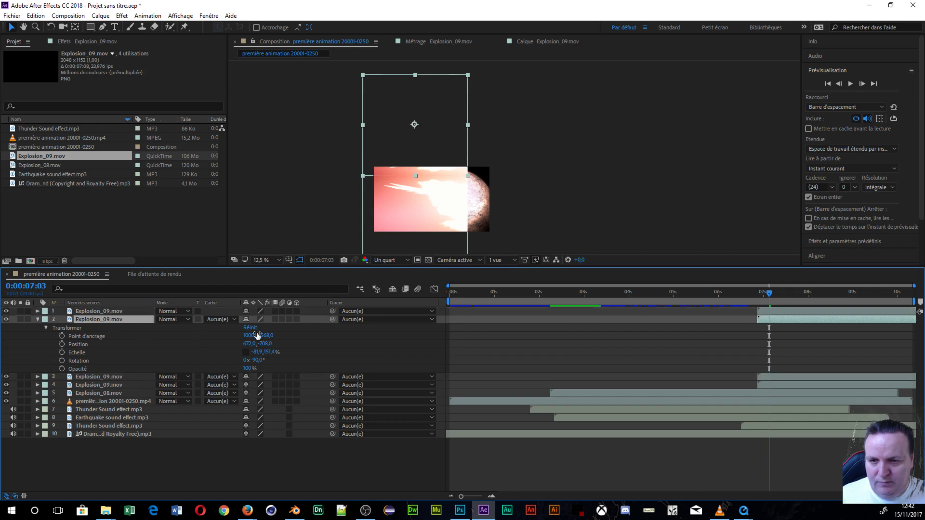
click(269, 352)
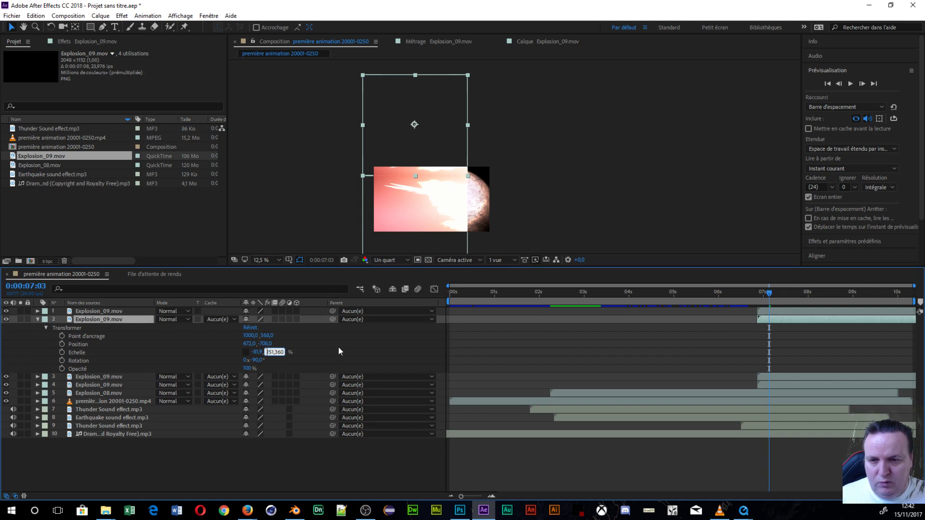
key(Return)
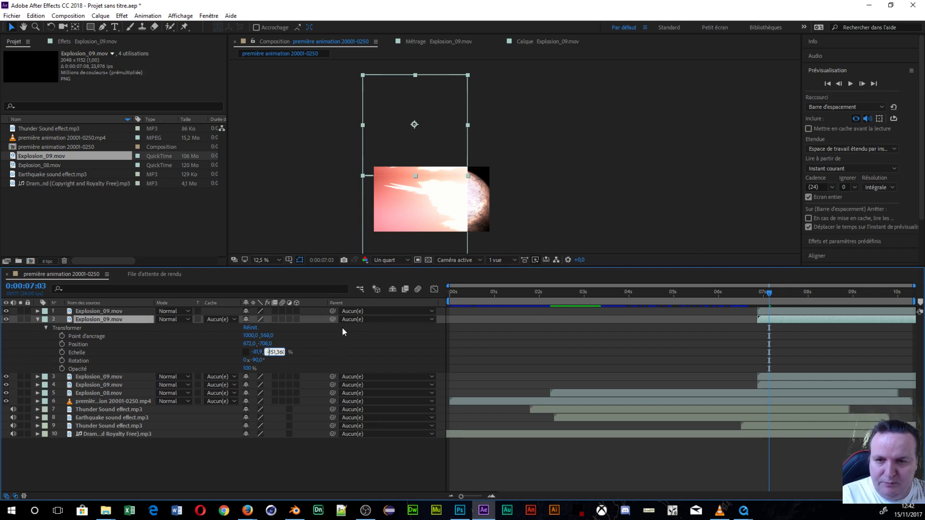
click(586, 226)
- Move the mirrored layer 2 clip to about 2448, -708, keeping layer 1 in the upper area over the original explosion
drag(430, 159, 314, 154)
drag(401, 133, 508, 137)
drag(292, 156, 403, 130)
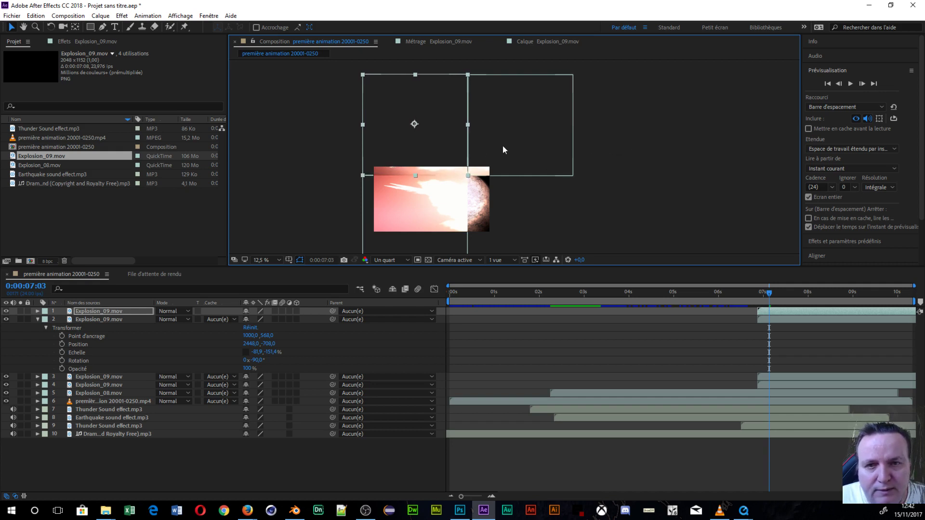
- Nudge the mirrored layer 2 clip to position 2440, -716 so its edge meets the neighbouring upper clip
click(530, 167)
key(Up)
key(Up)
key(Up)
key(Up)
key(Up)
key(Up)
key(Up)
key(Up)
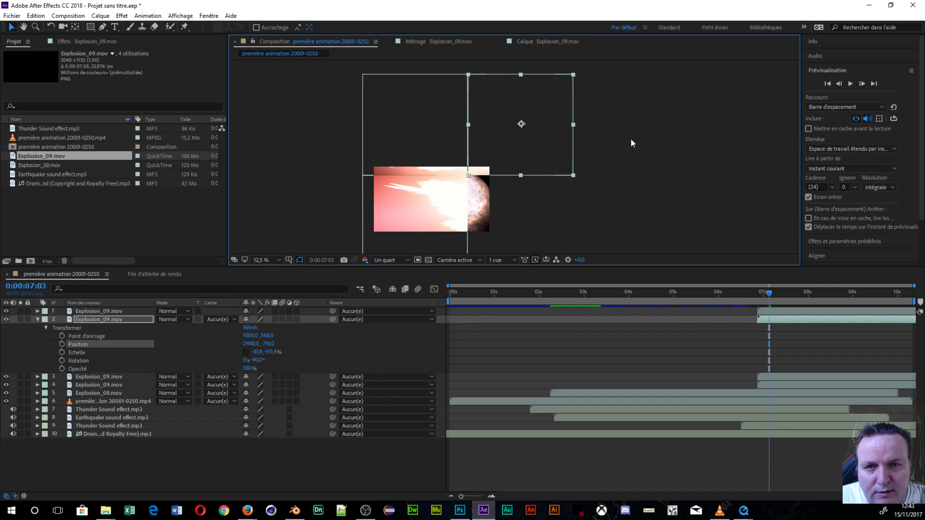
key(Left)
key(Left)
key(Left)
key(Left)
key(Left)
key(Left)
key(Left)
key(Left)
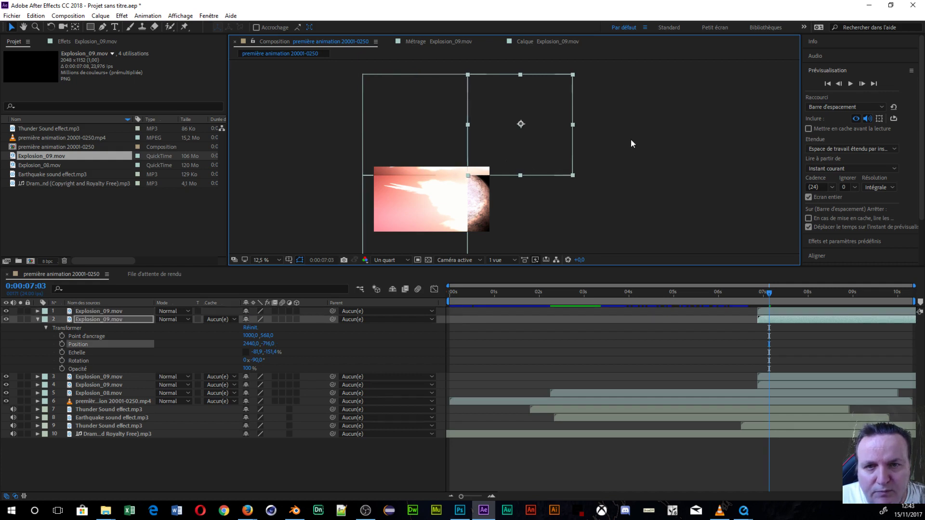
click(626, 146)
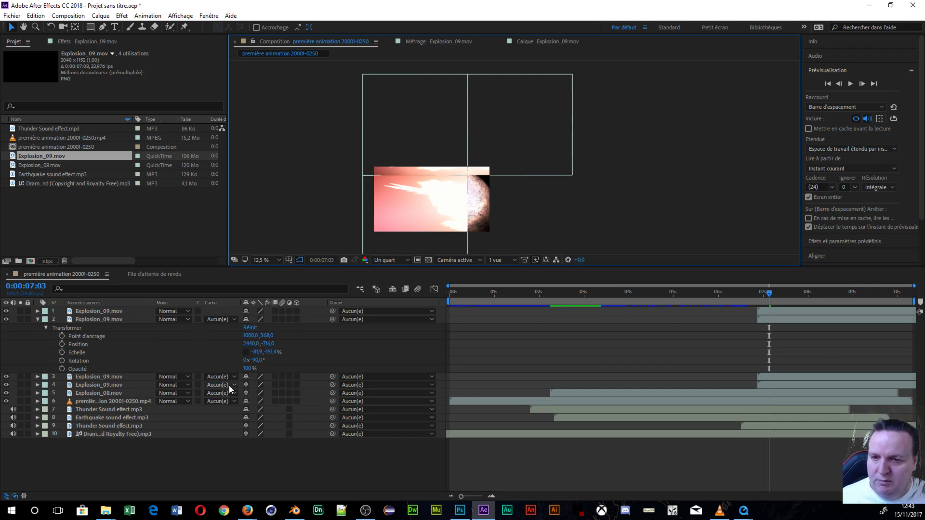
- Collapse layer 2 and check the transform values of the Explosion_09.mov clip in layer 1
click(91, 311)
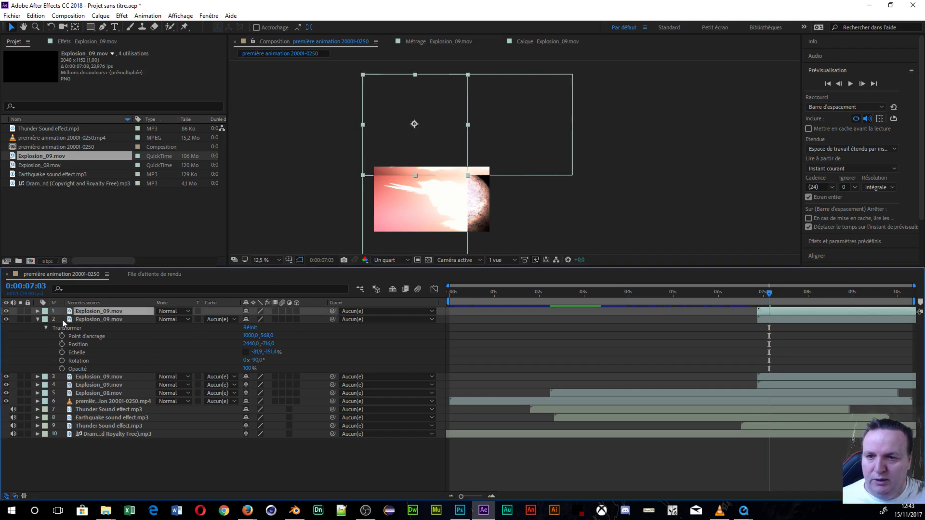
click(38, 312)
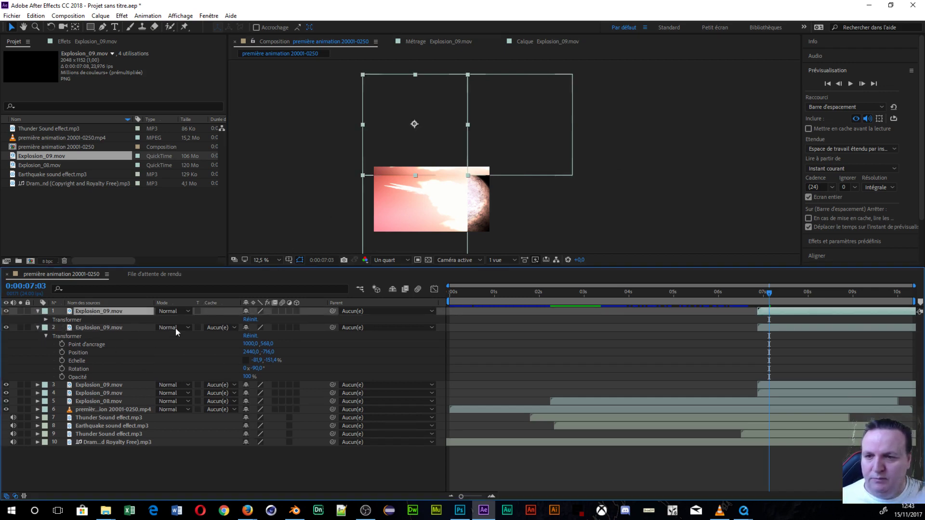
click(38, 328)
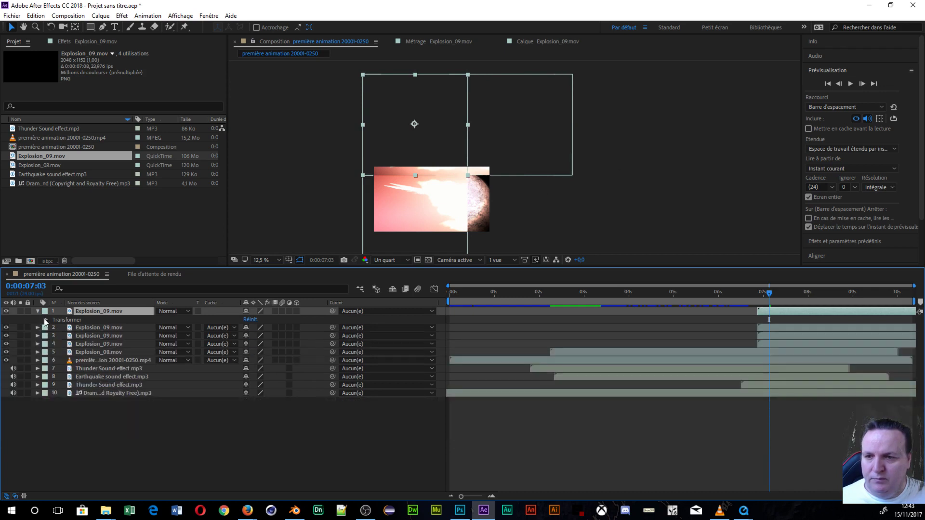
click(46, 320)
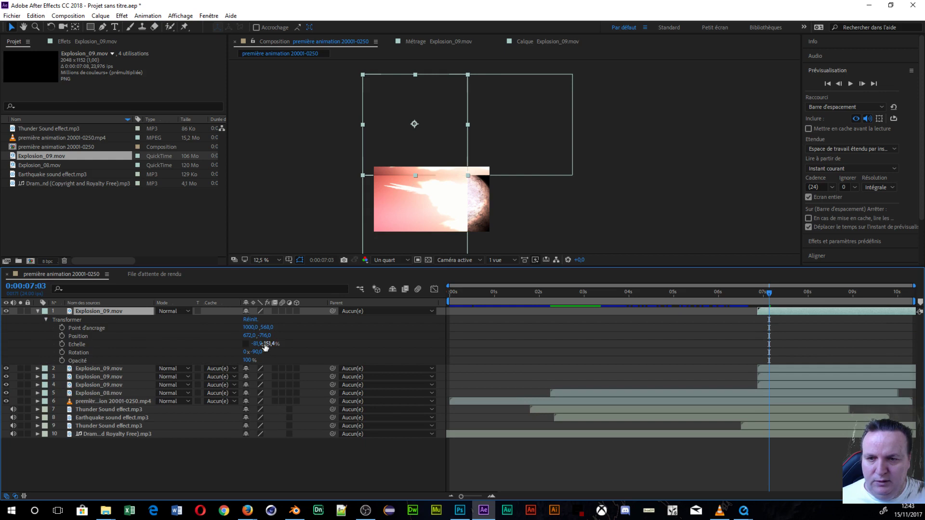
click(37, 311)
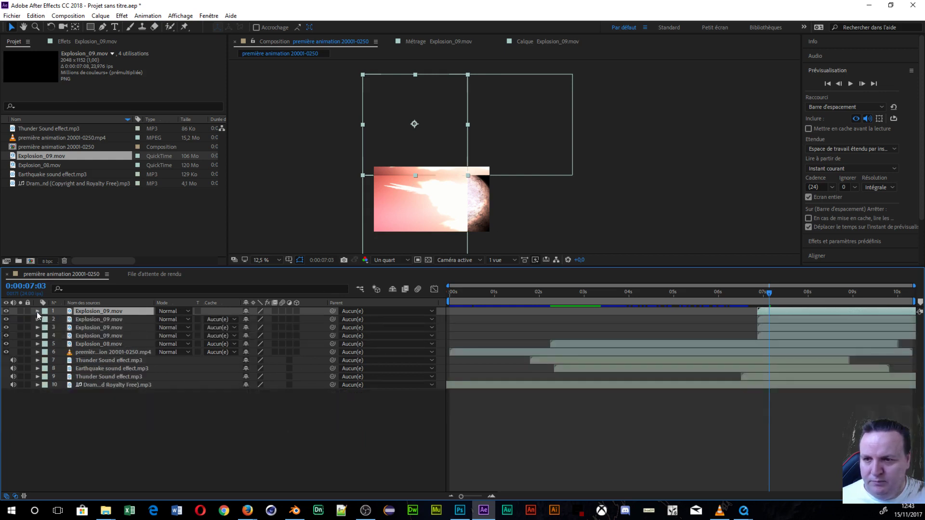
- Flip the Explosion_09.mov clip in layer 4 by setting its second scale value to -151.4%
click(92, 336)
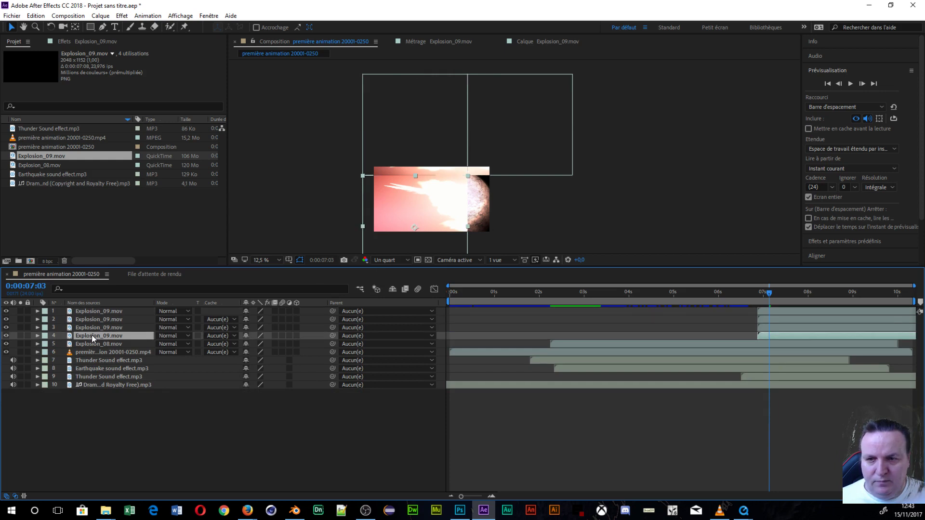
click(88, 329)
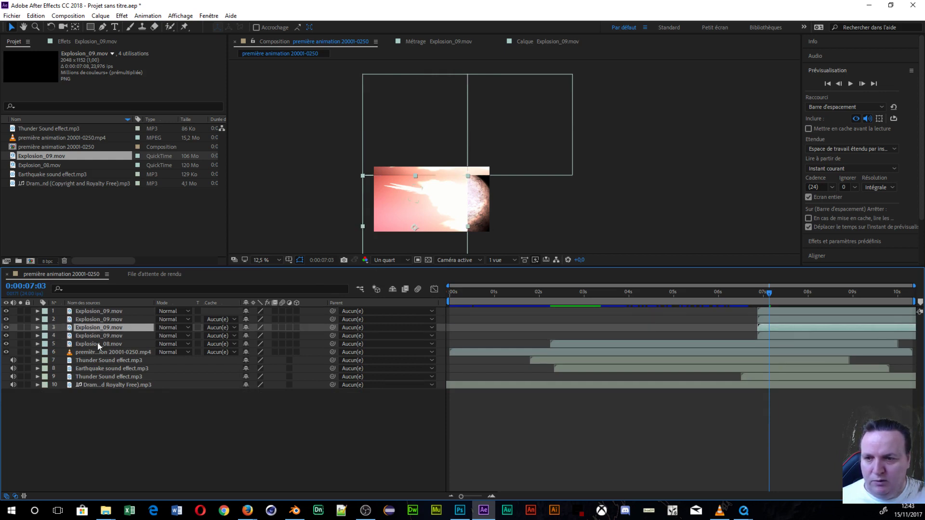
click(95, 337)
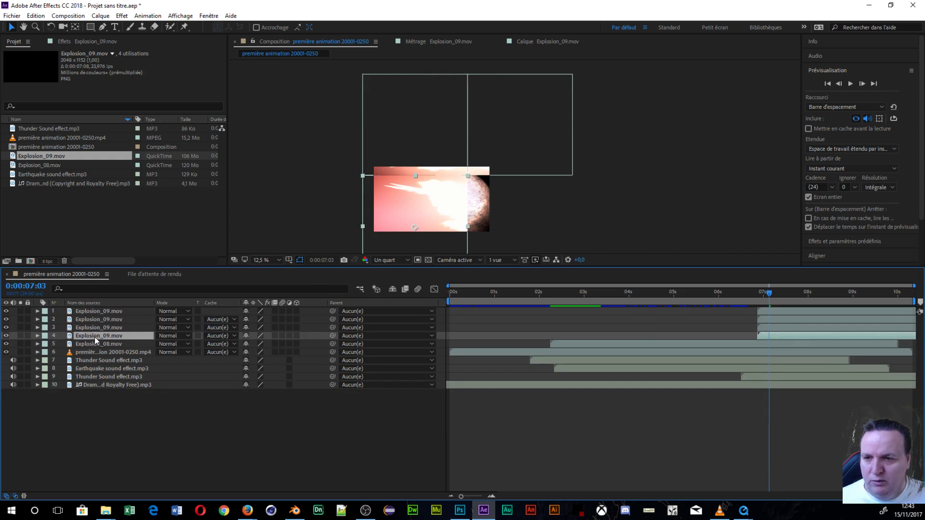
click(36, 332)
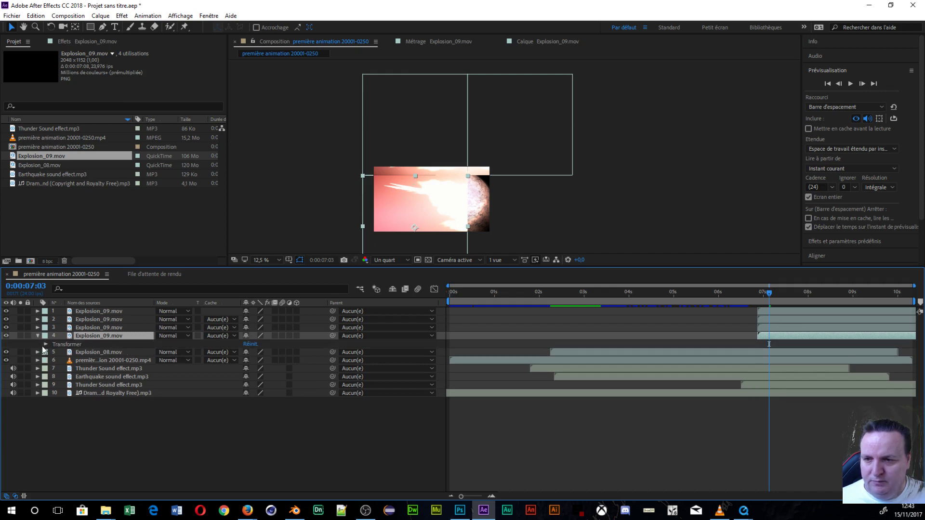
click(44, 345)
click(241, 369)
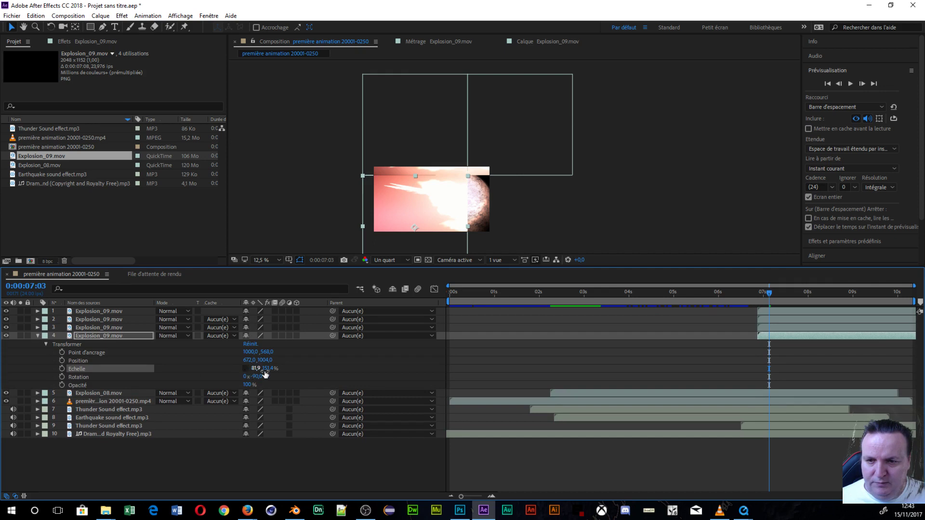
click(269, 369)
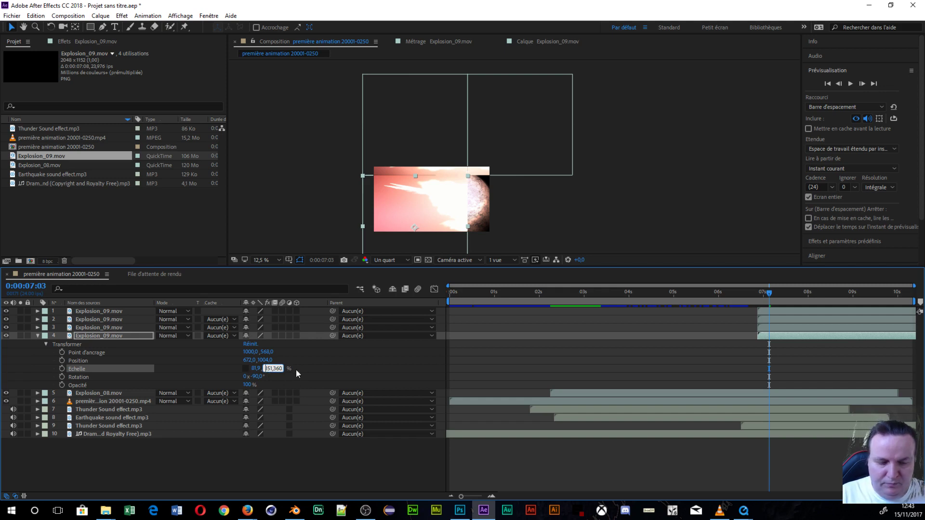
click(591, 226)
- Try to place the unflipped layer 3 clip beside the lower explosion, nudging its edges toward the upper clips
drag(418, 218, 523, 214)
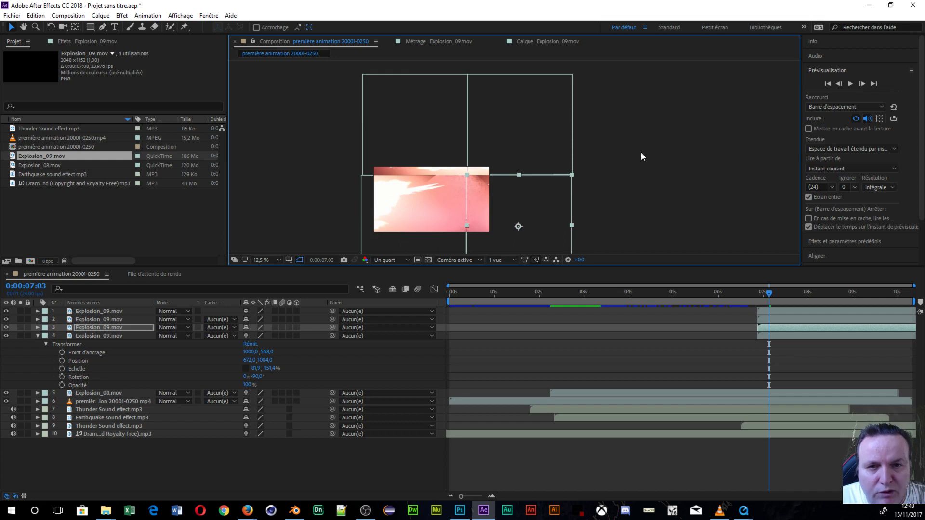
key(shift+Down)
key(shift+Down)
key(shift+Down)
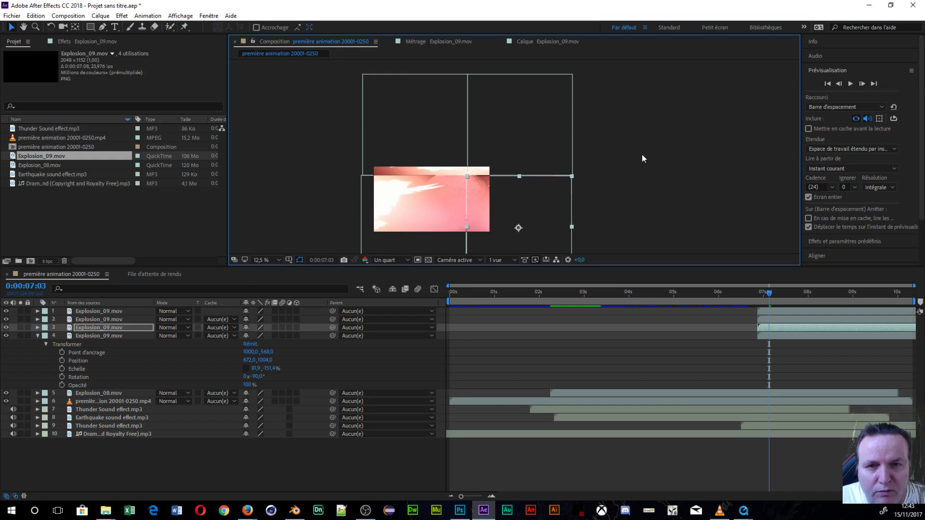
key(shift+Up)
key(shift+Left)
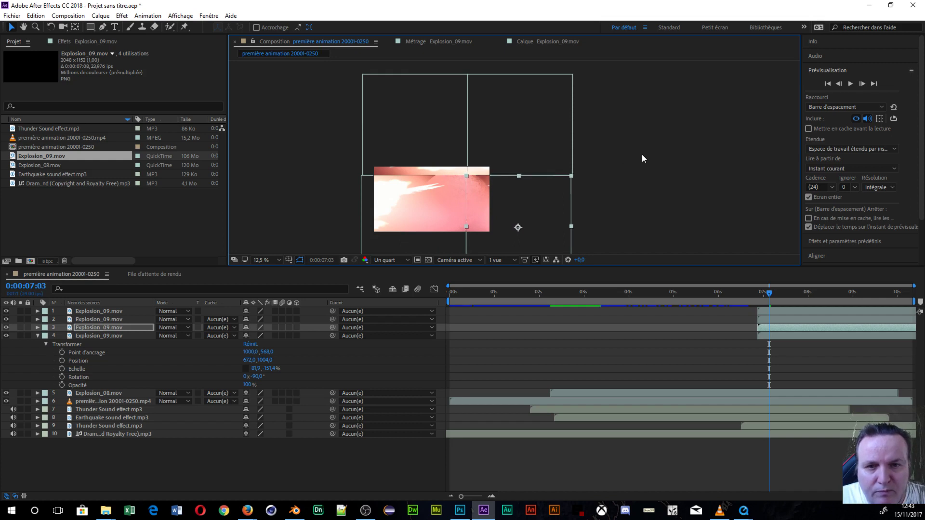
click(643, 155)
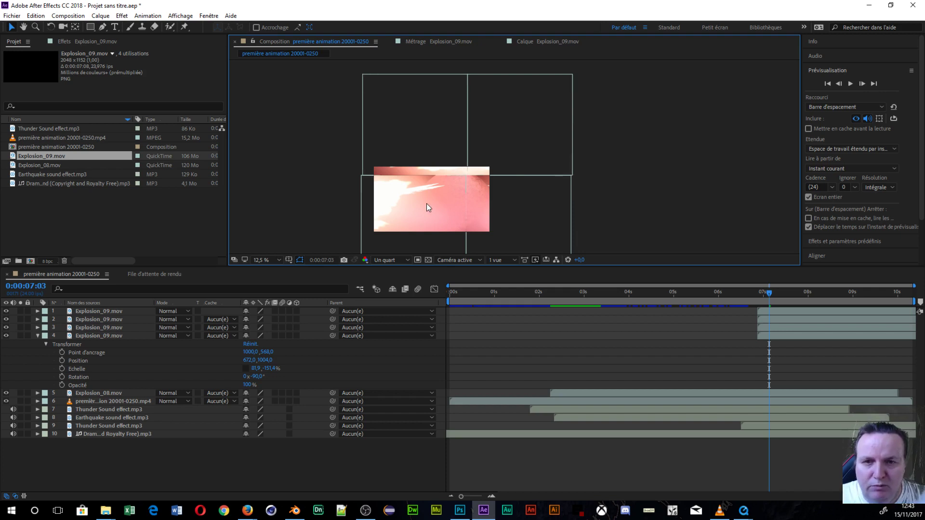
- Move the flipped layer 4 clip out to about 3192, 988 and return the unflipped layer 3 clip below the upper explosion
drag(426, 203, 581, 209)
drag(496, 216, 388, 213)
key(Return)
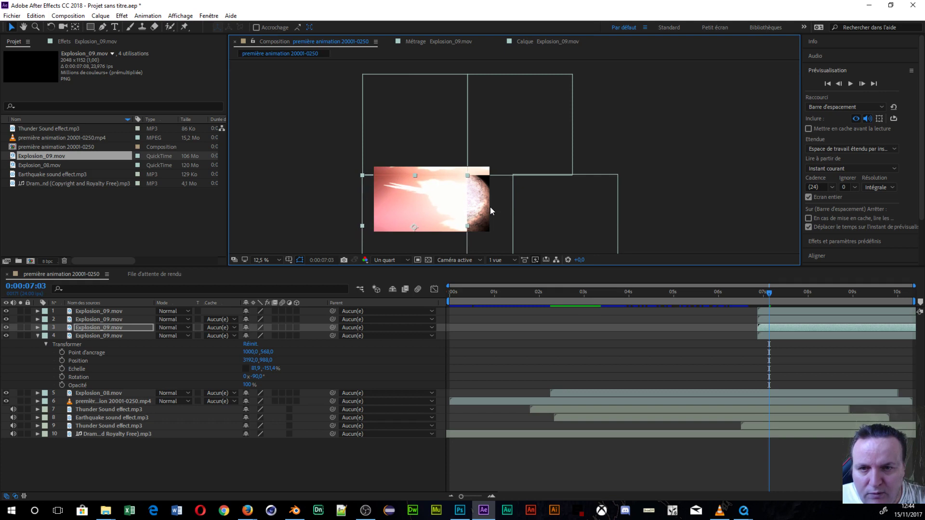
- Nudge the flipped layer 4 clip to position 2440, 1004 so it joins the lower explosion and the mirrored clip above
click(559, 207)
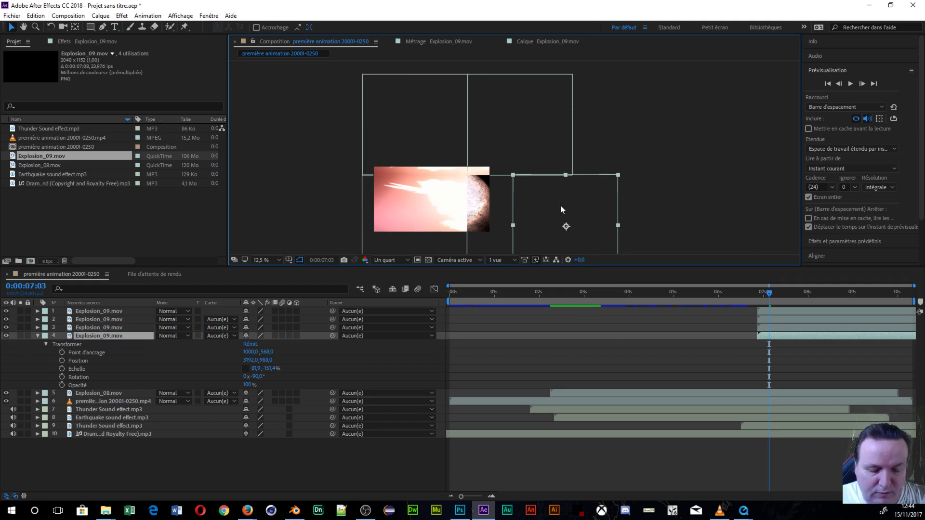
key(Left)
key(Left)
key(Left)
key(Left)
key(Left)
key(Left)
key(Left)
key(Left)
key(Left)
key(Left)
key(Left)
key(Left)
key(Left)
key(Left)
key(Left)
key(Left)
key(Left)
key(Left)
key(Left)
key(Left)
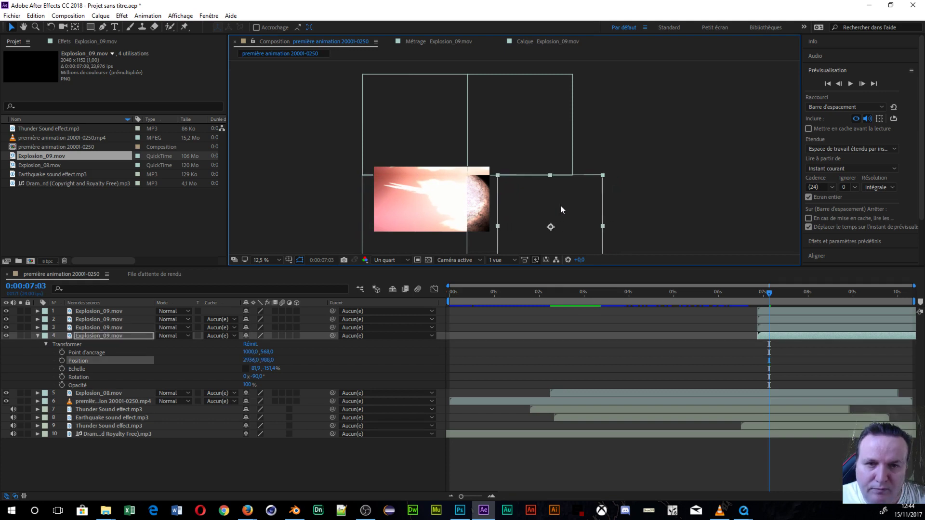
key(Down)
key(Down)
key(Left)
key(Left)
key(Left)
key(Left)
key(Left)
key(Left)
key(Left)
key(Left)
key(Left)
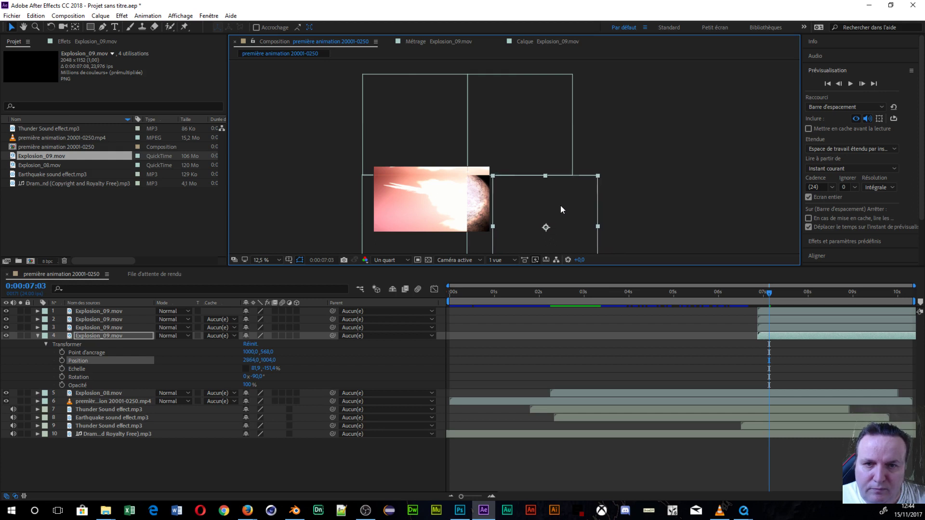
key(Left)
key(Left)
key(Left)
key(Left)
key(Left)
key(Left)
key(Left)
key(Left)
key(Left)
key(Left)
key(Left)
key(Left)
key(Left)
key(Left)
key(Left)
key(Left)
key(Left)
key(Left)
key(Left)
key(Left)
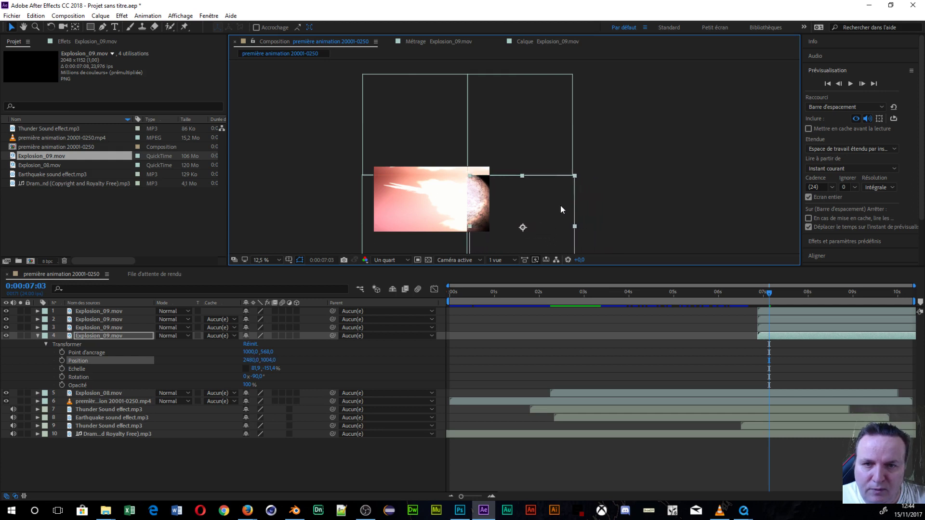
key(Left)
key(Left)
key(Left)
key(Left)
key(Left)
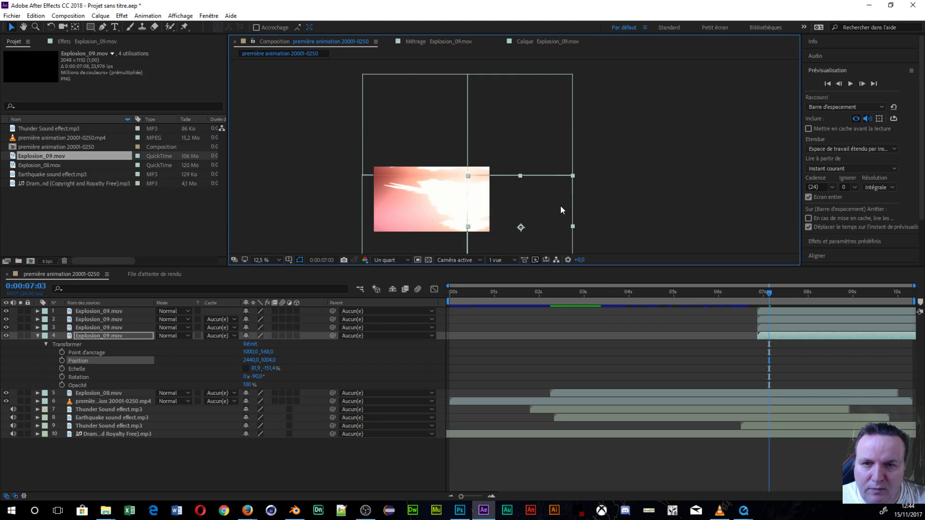
- Preview the composition full screen to check the four tiled Explosion_09.mov clips
click(365, 193)
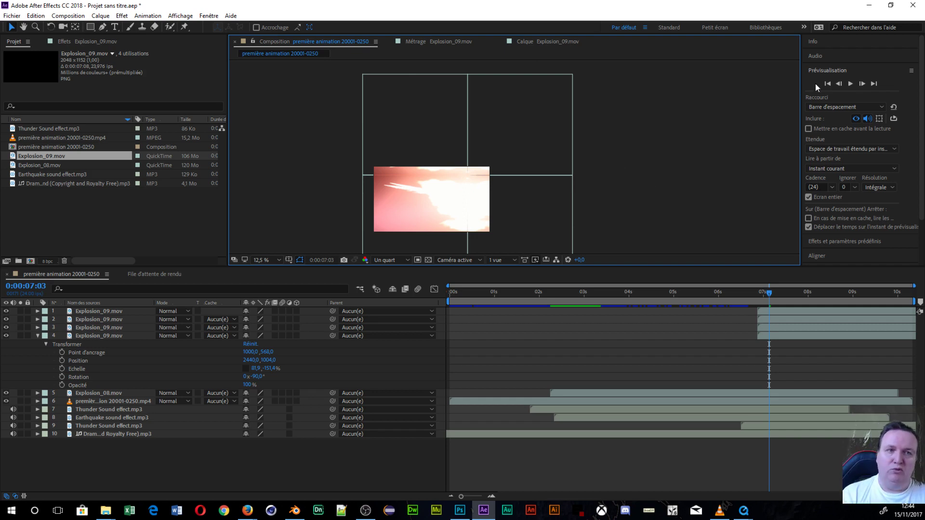
click(851, 84)
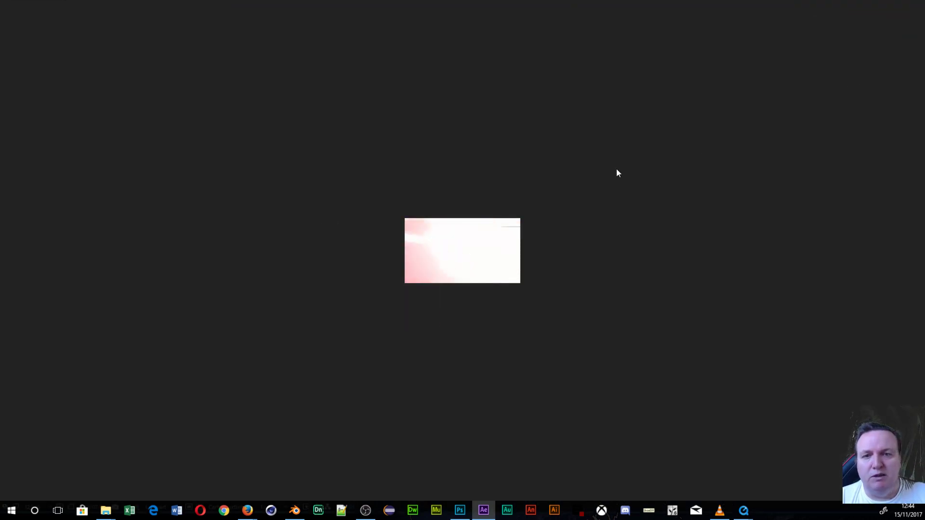
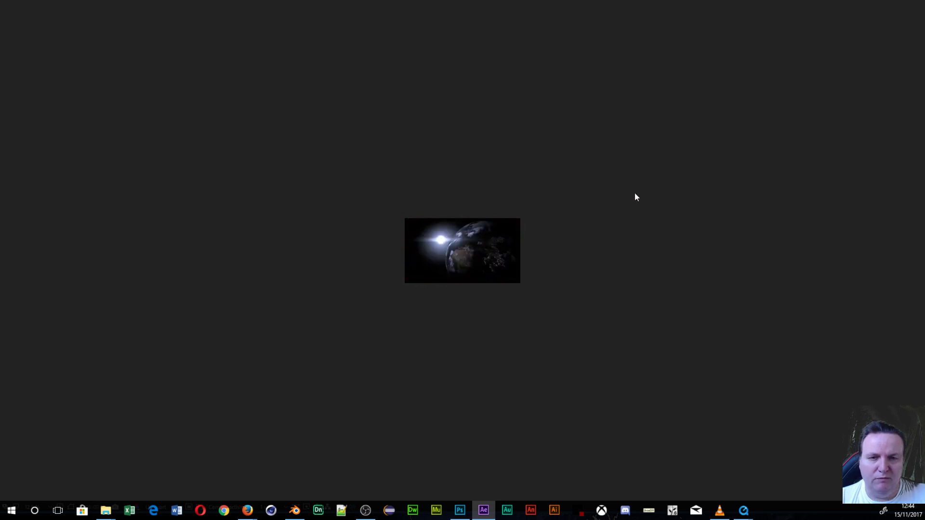
key(space)
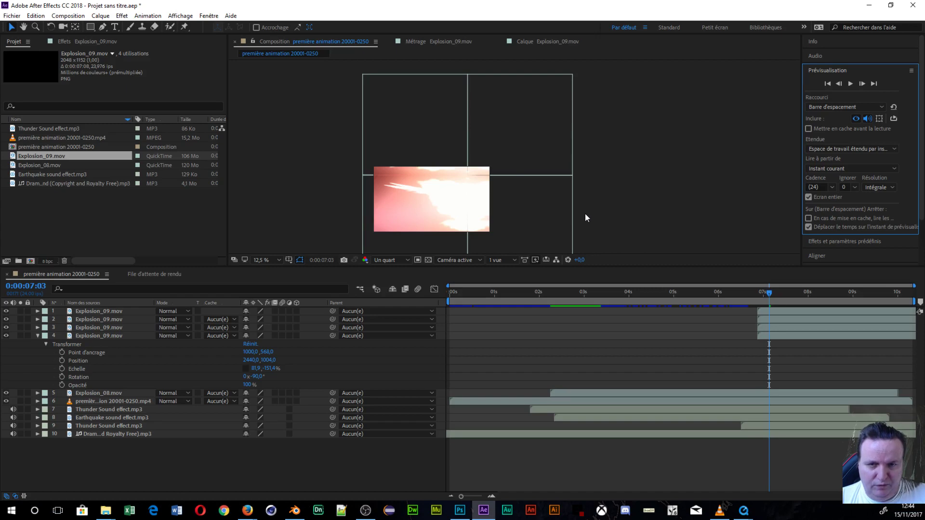
- Delete the two upper Explosion_09.mov clips, keeping only the unflipped and flipped lower ones
click(410, 192)
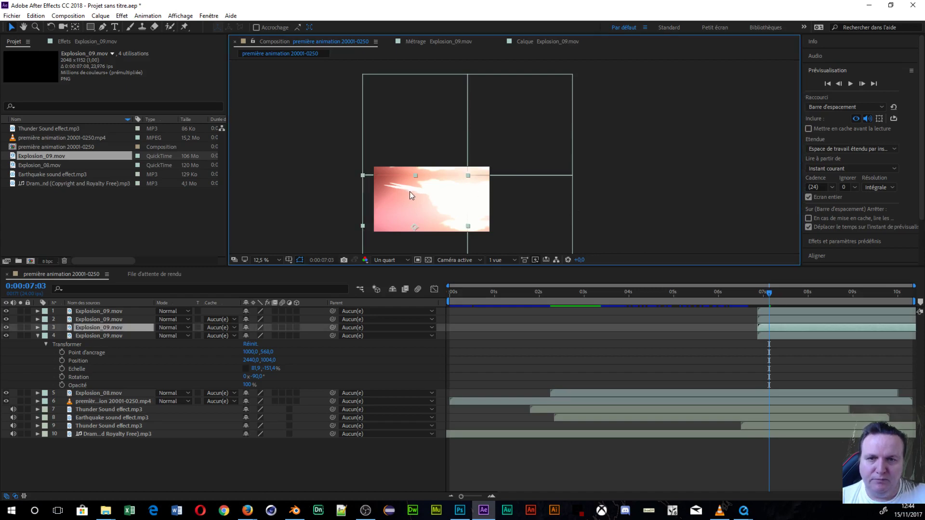
click(407, 82)
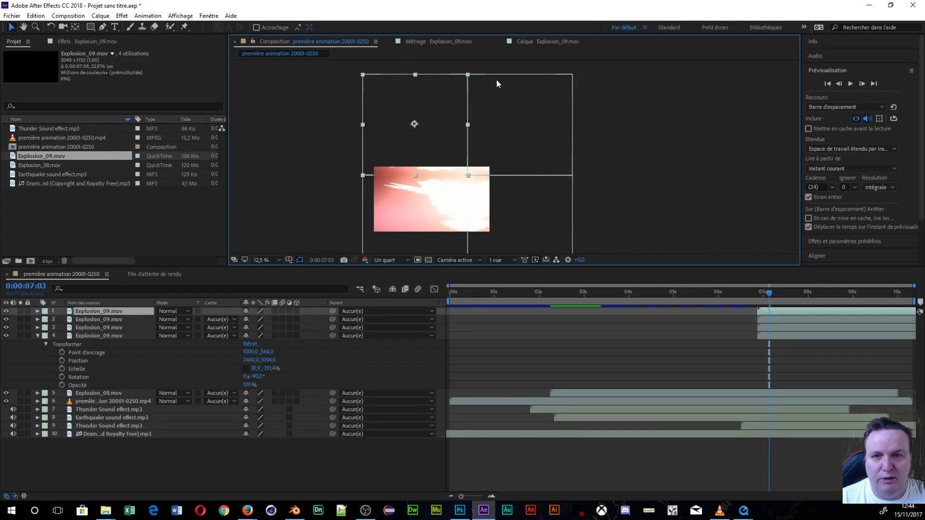
key(Delete)
click(517, 105)
key(Delete)
- Move the unflipped Explosion_09.mov clip in layer 1 over the frame and widen it past the frame's sides
click(432, 235)
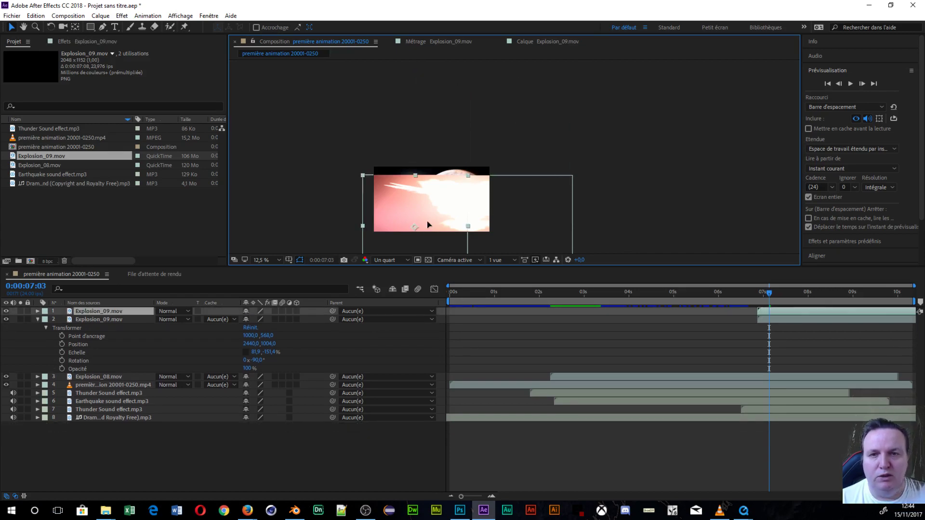
drag(429, 221, 447, 201)
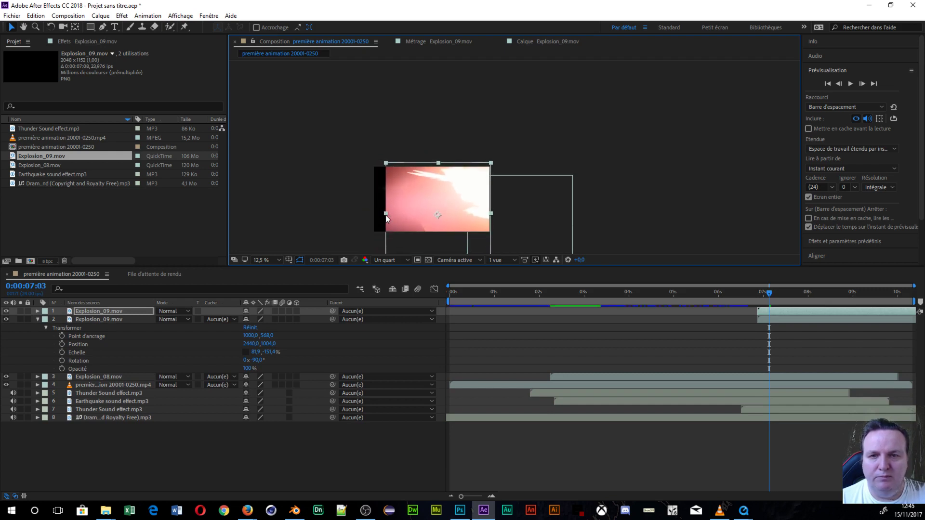
drag(386, 215, 369, 215)
drag(426, 188, 409, 191)
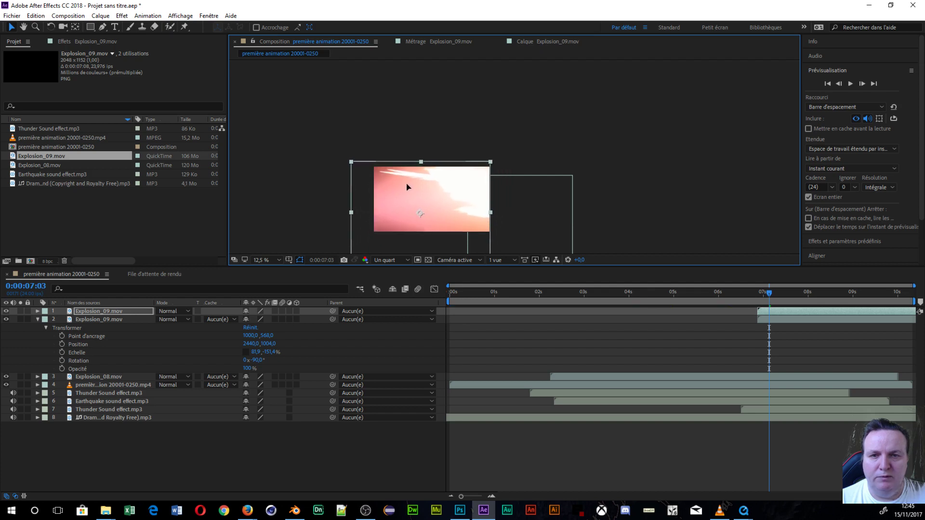
- Stretch the flipped layer 2 clip over the frame to a second scale value of -239% and position it at 784, 772
click(549, 194)
drag(533, 207, 447, 180)
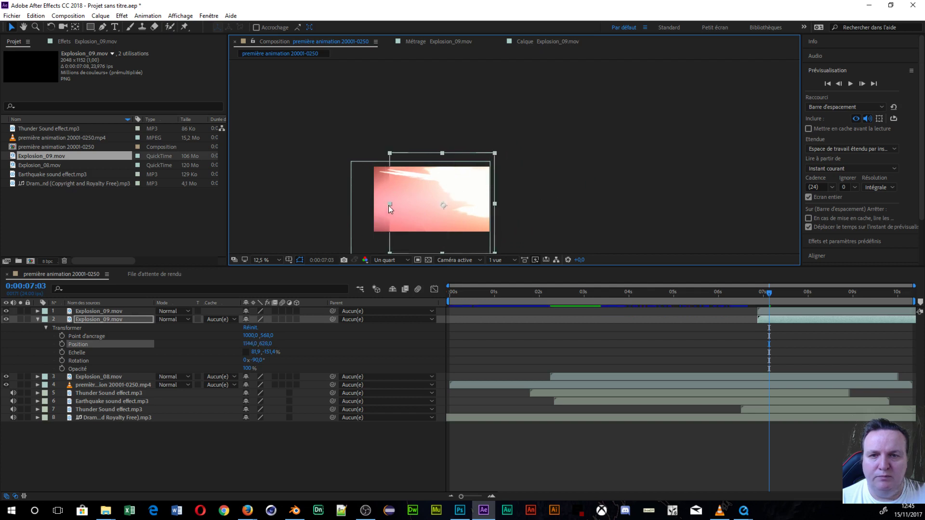
drag(389, 204, 359, 204)
drag(446, 192, 424, 201)
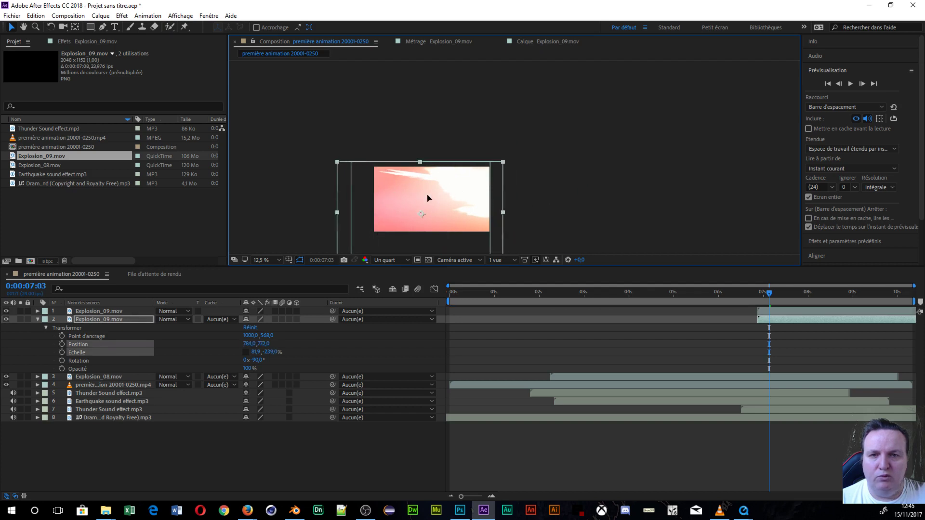
- Set the blending mode of both Explosion_09.mov layers to Ecran
click(184, 311)
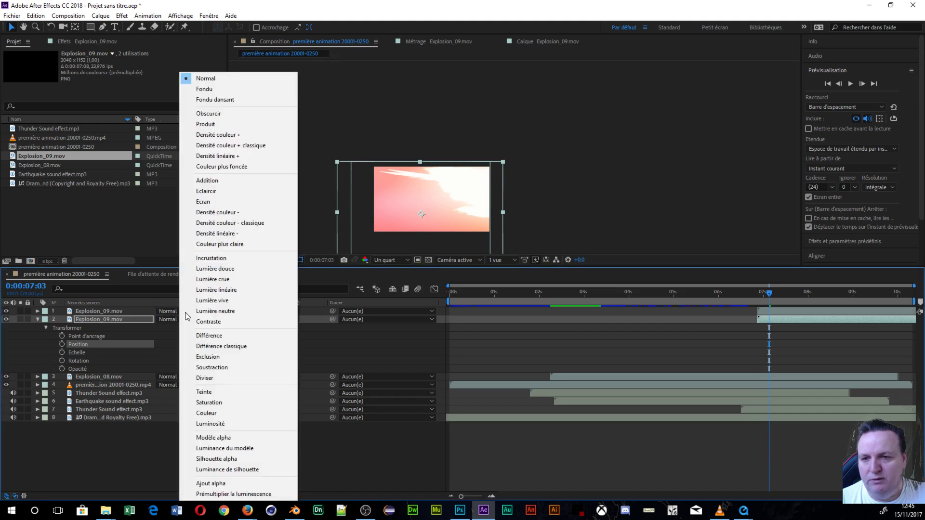
click(208, 202)
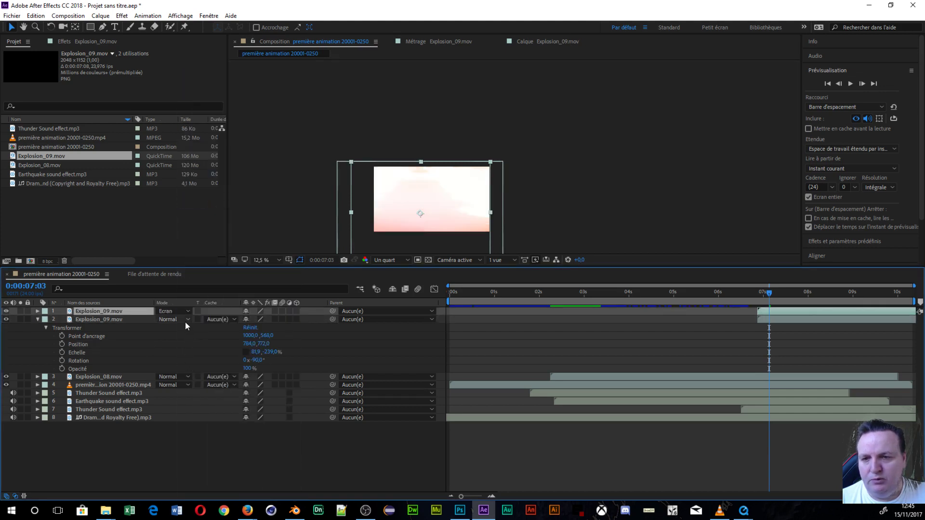
click(185, 321)
click(209, 202)
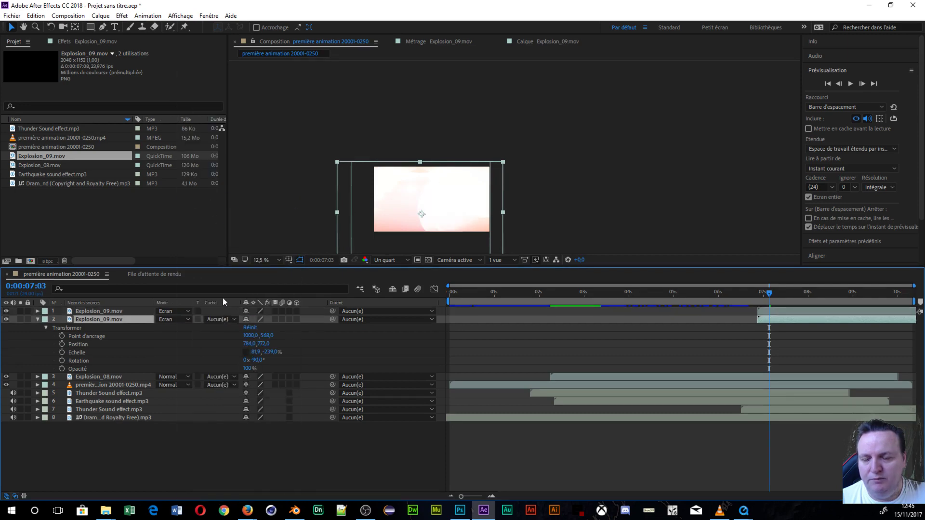
- Set the blending mode of the Explosion_08.mov layer to Ecran
click(183, 373)
click(190, 375)
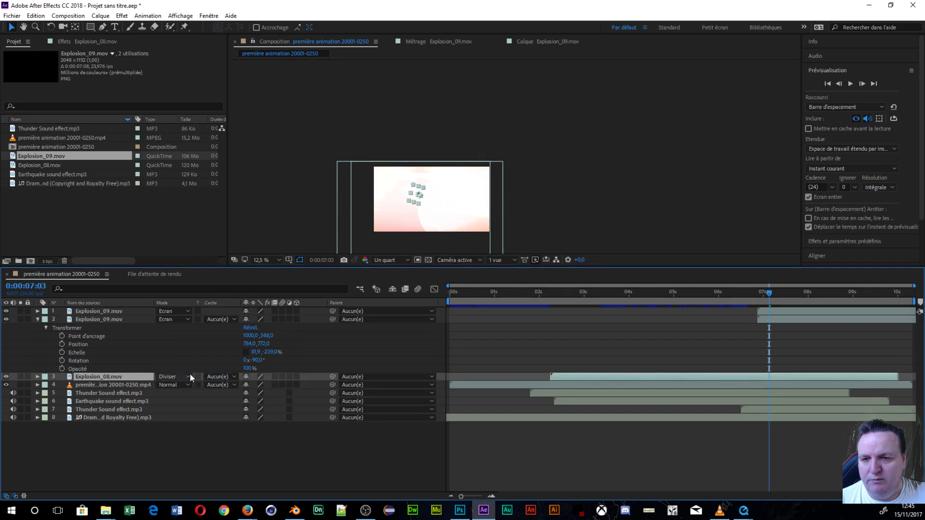
click(188, 376)
click(187, 376)
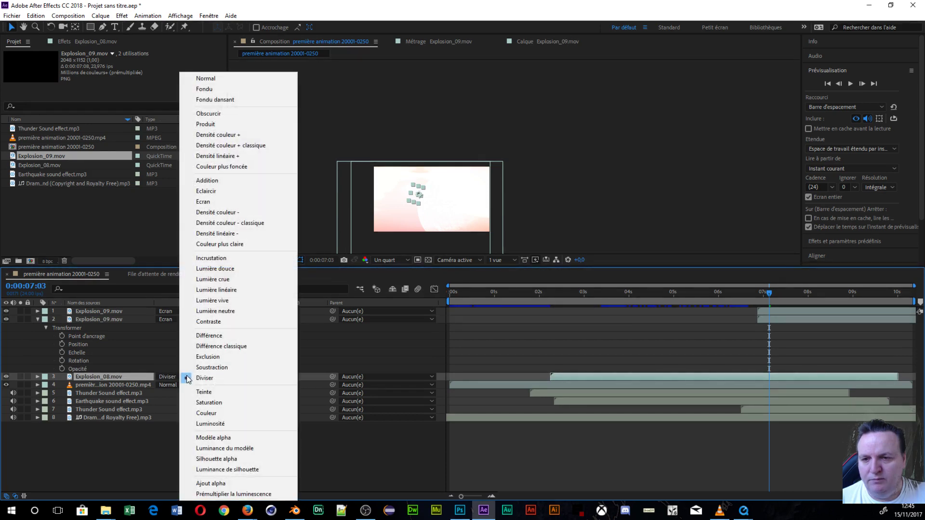
click(207, 201)
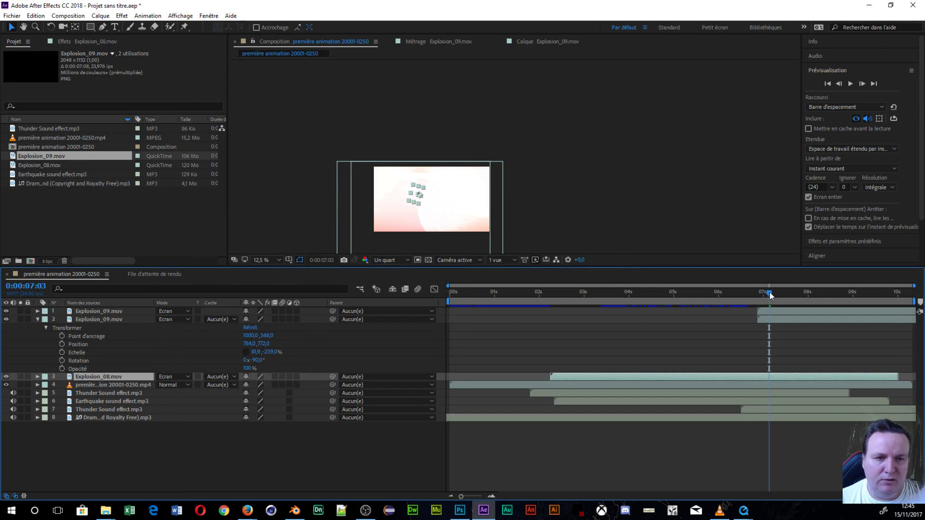
- At 0:00:08:11, shift and narrow the layer 1 Explosion_09.mov clip so it extends just past both sides of the frame
drag(770, 292, 829, 312)
click(470, 198)
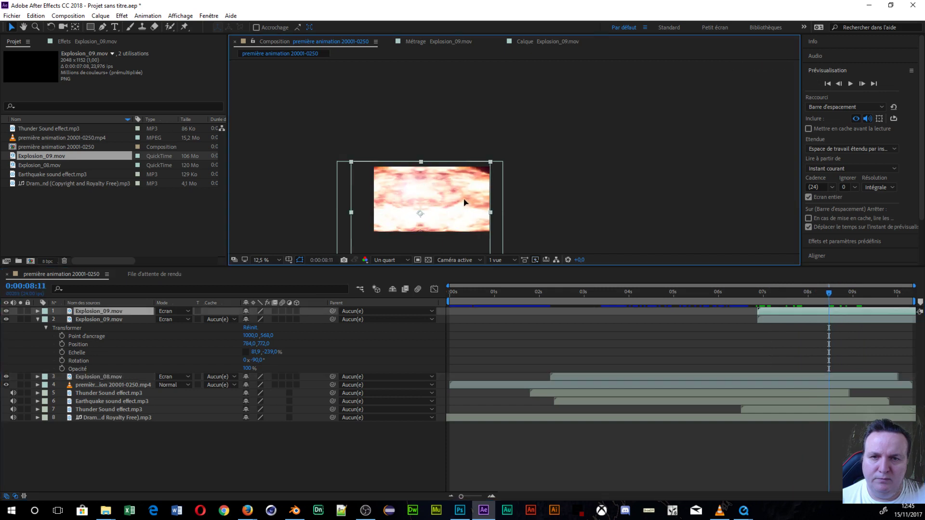
drag(474, 204, 498, 203)
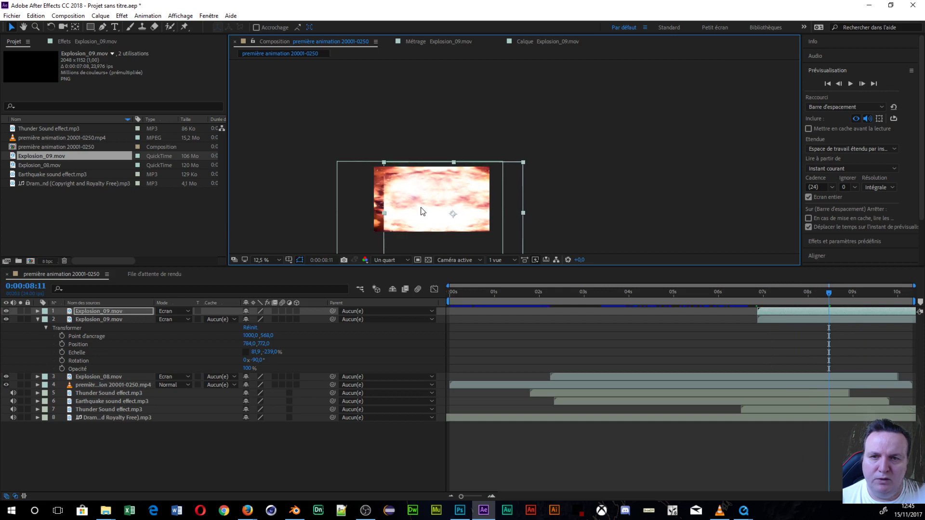
mouse_move(383, 212)
mouse_down()
mouse_move(363, 215)
mouse_move(371, 216)
mouse_up()
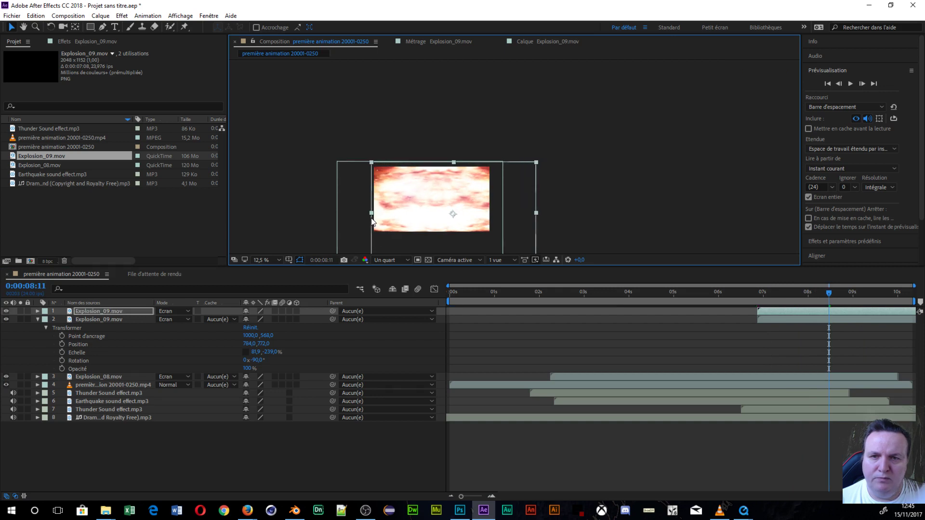
drag(536, 213, 498, 213)
drag(427, 214, 424, 214)
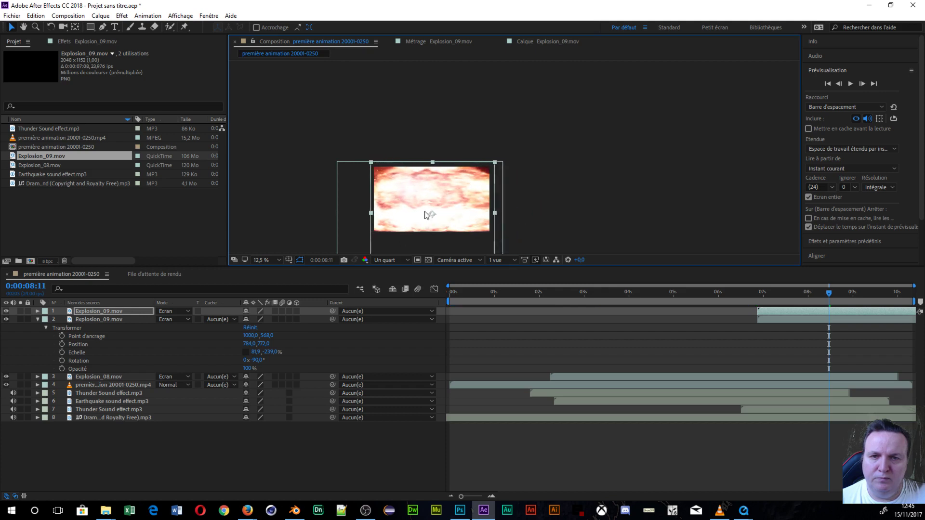
- Narrow the flipped layer 2 clip to a second scale value of -170.5% and move it to position 992, 700
click(501, 194)
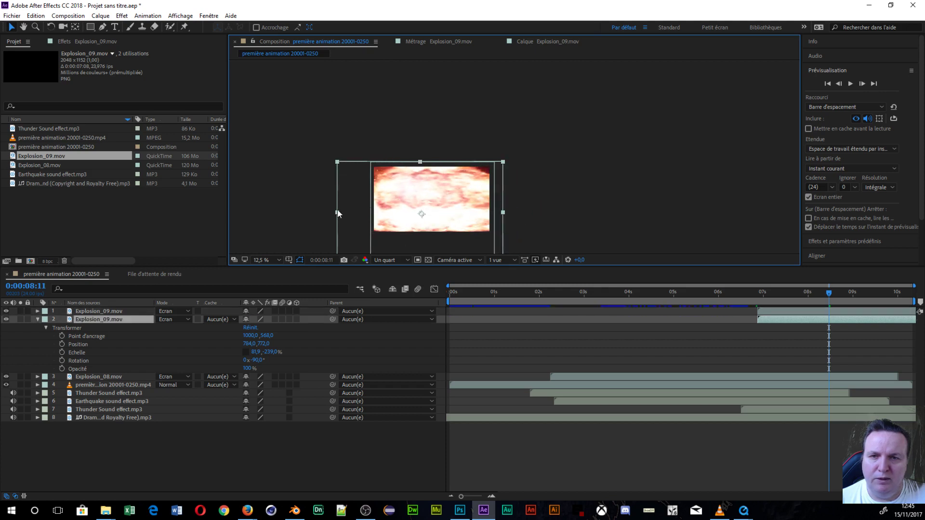
click(337, 212)
click(338, 212)
double_click(338, 212)
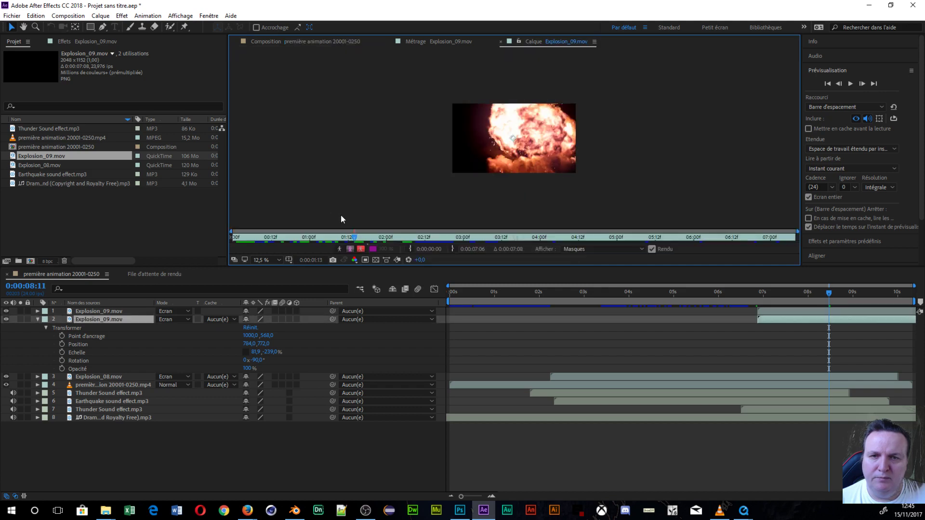
click(316, 42)
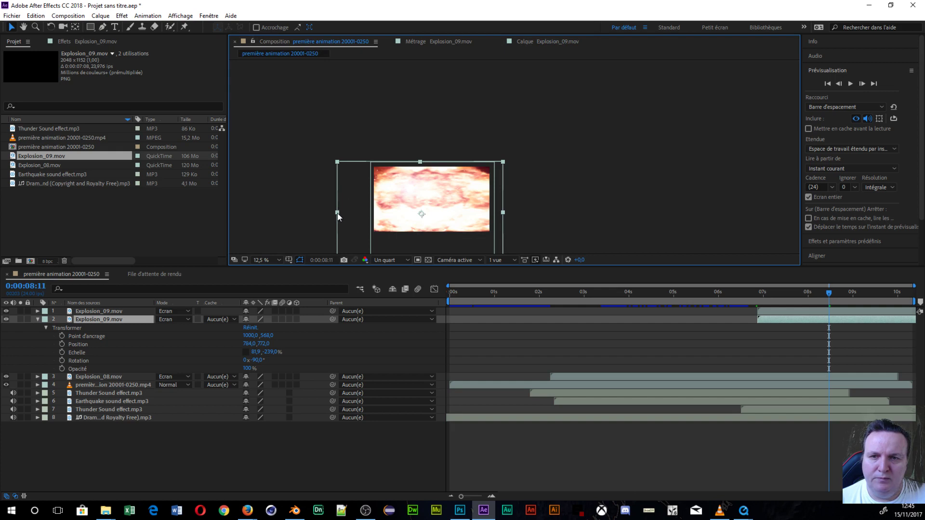
drag(338, 215, 362, 219)
drag(436, 216, 449, 212)
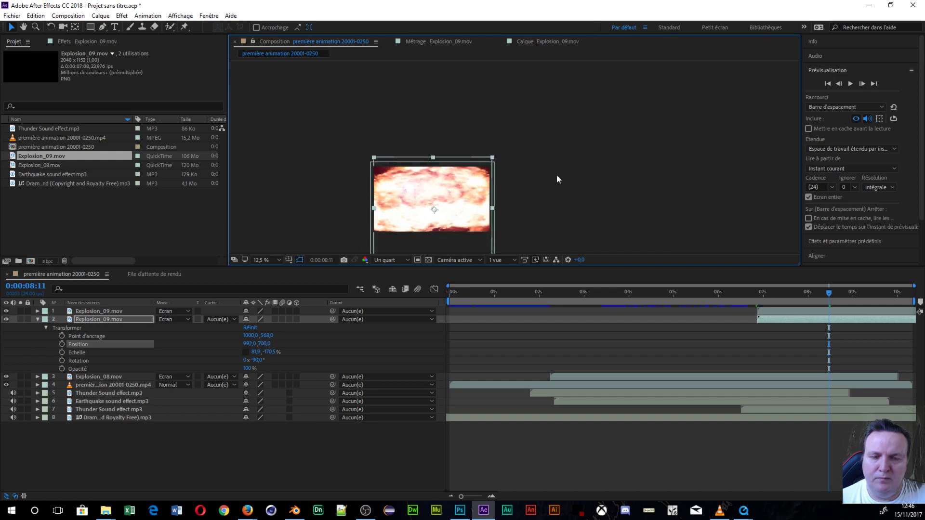
- Preview the composition full screen to check the overlapping, screen-blended explosions
click(606, 167)
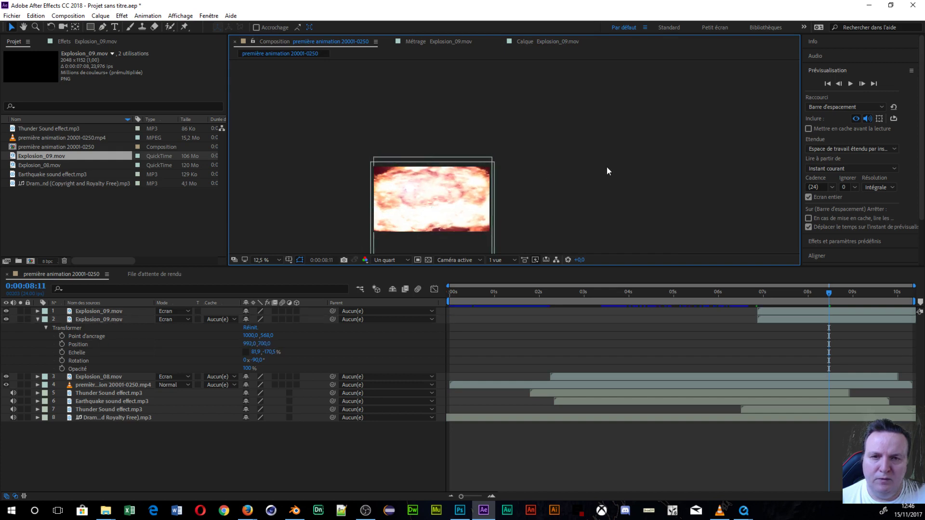
click(852, 84)
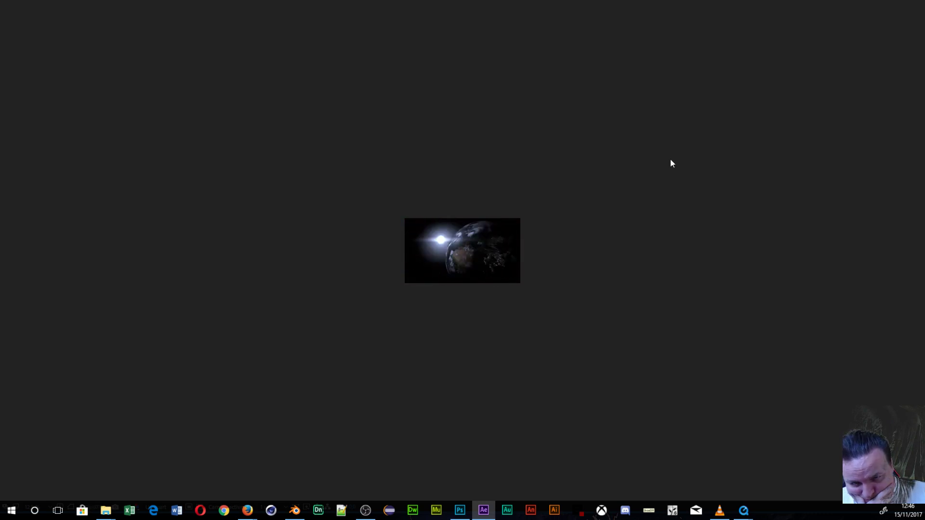
key(space)
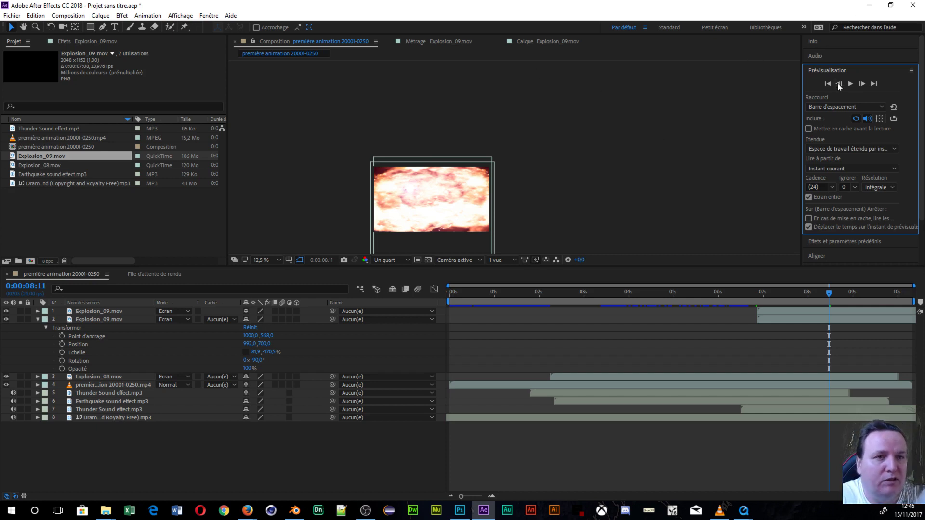
- Browse the Esthétiques, Génération, Masquage and Couches effect categories for an effect suited to the explosion
scroll(845, 103, down, 3)
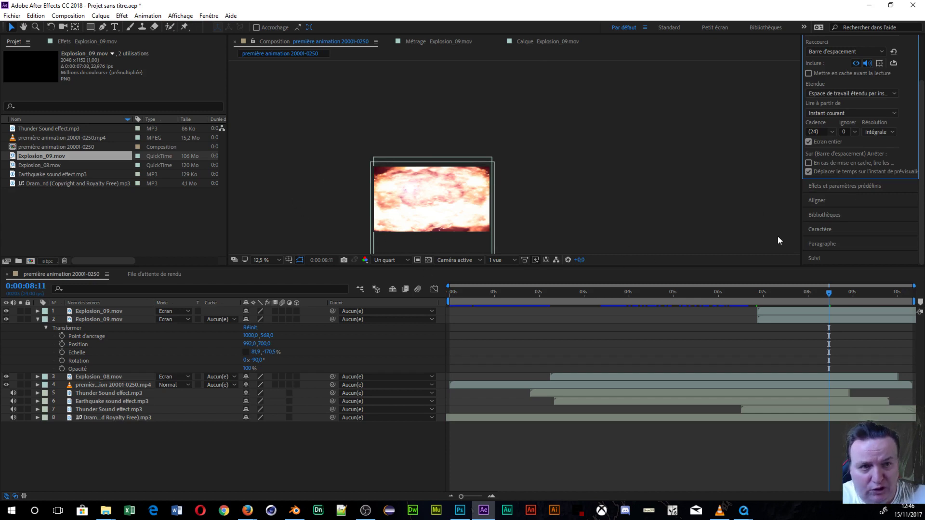
click(840, 183)
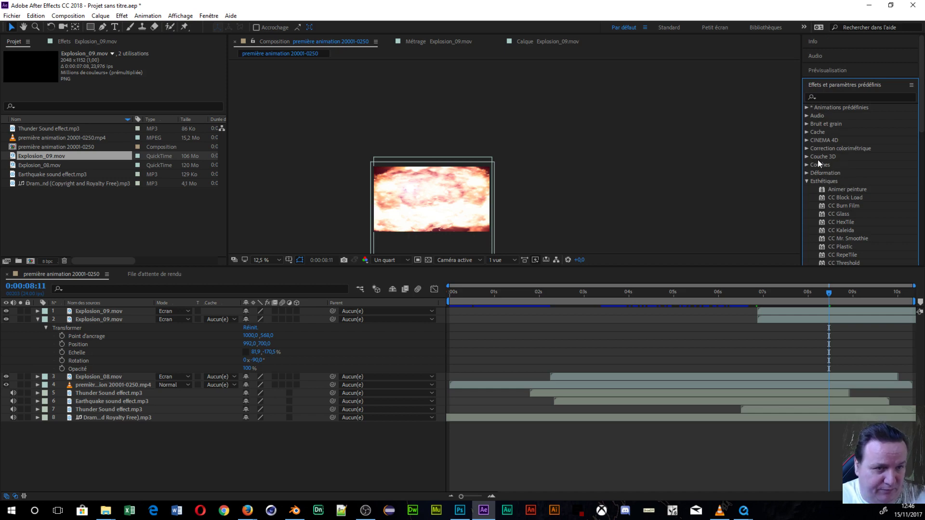
scroll(821, 177, down, 5)
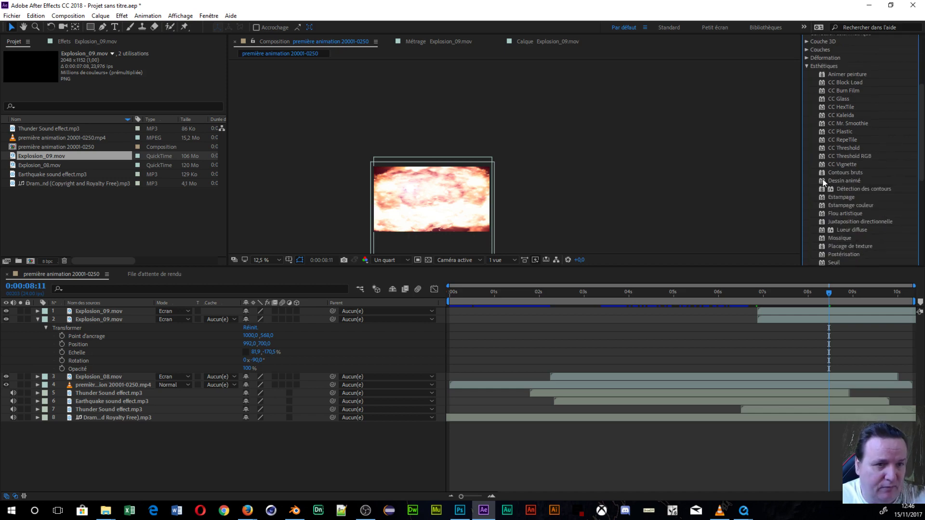
scroll(823, 182, down, 2)
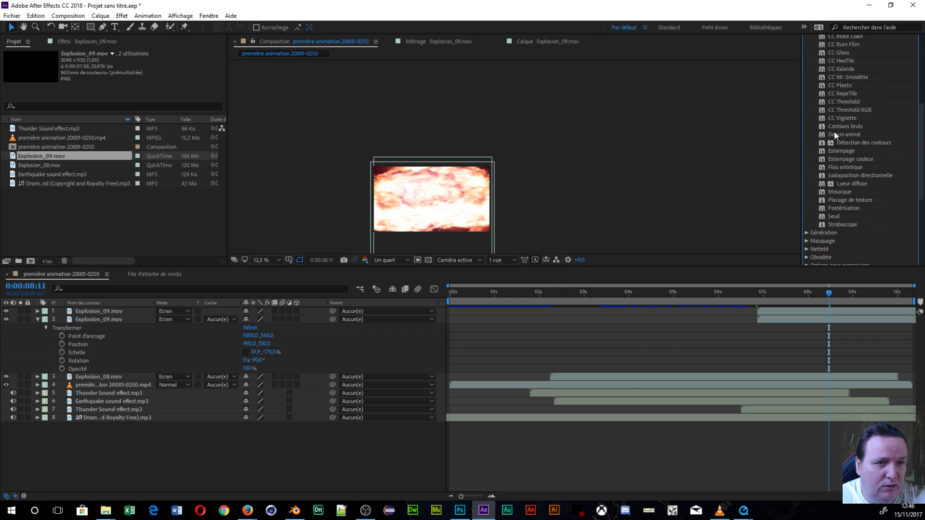
scroll(834, 131, up, 3)
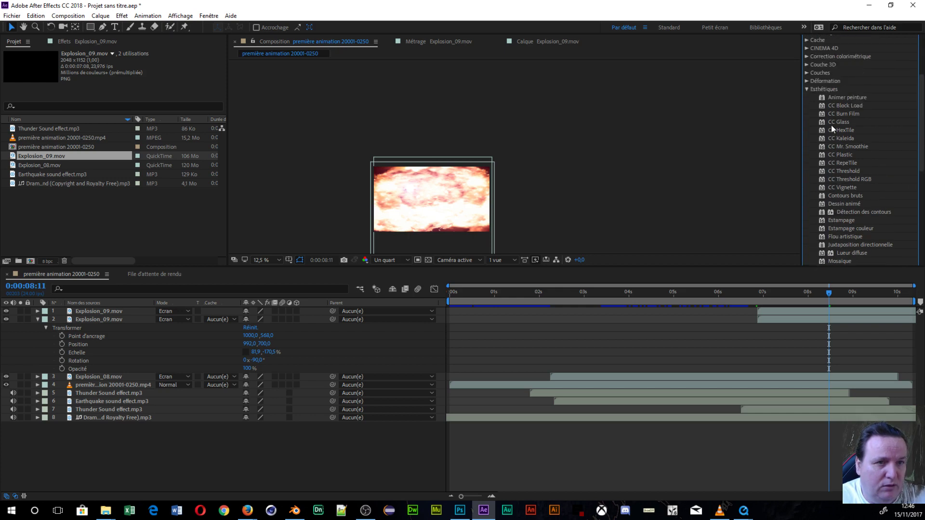
click(808, 89)
click(810, 90)
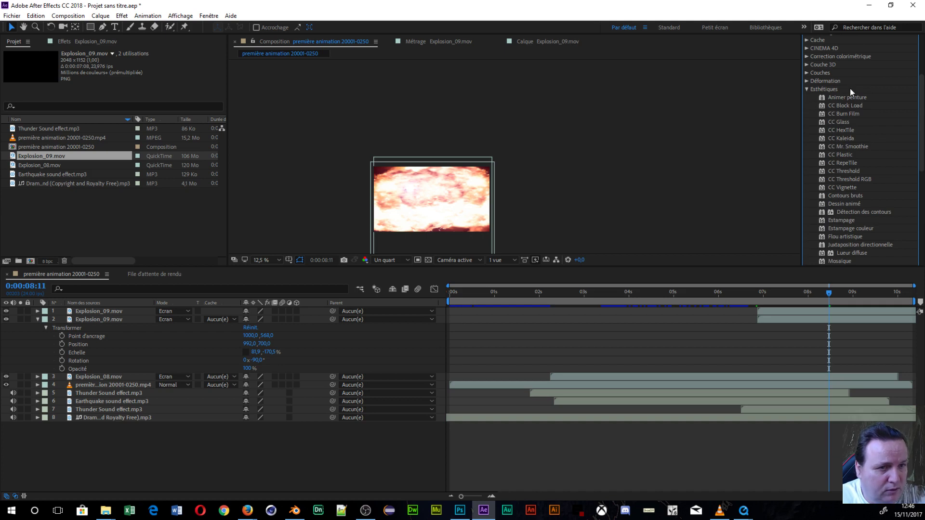
scroll(862, 241, down, 1)
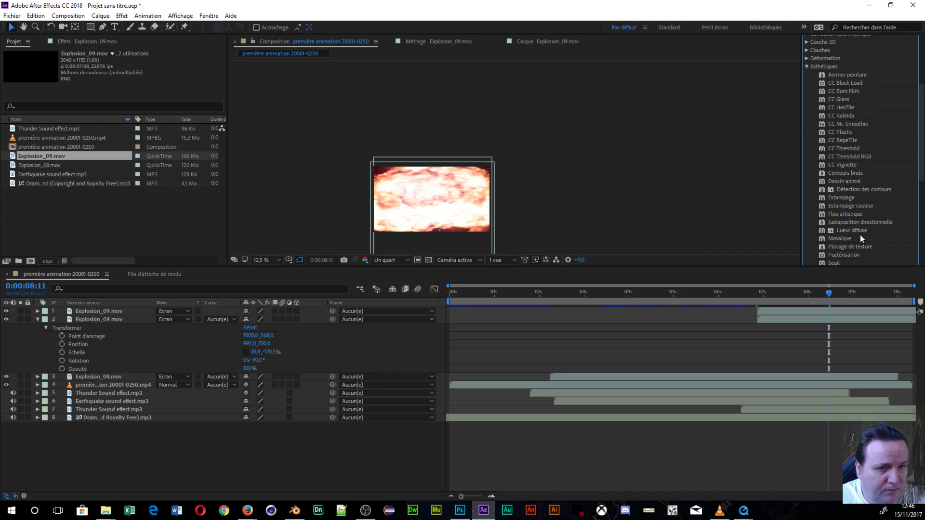
scroll(861, 239, down, 1)
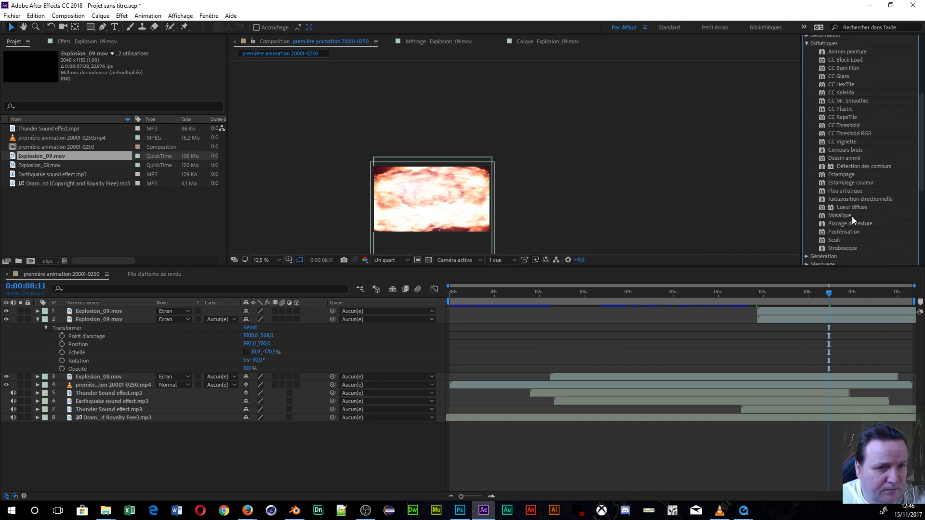
scroll(852, 216, down, 3)
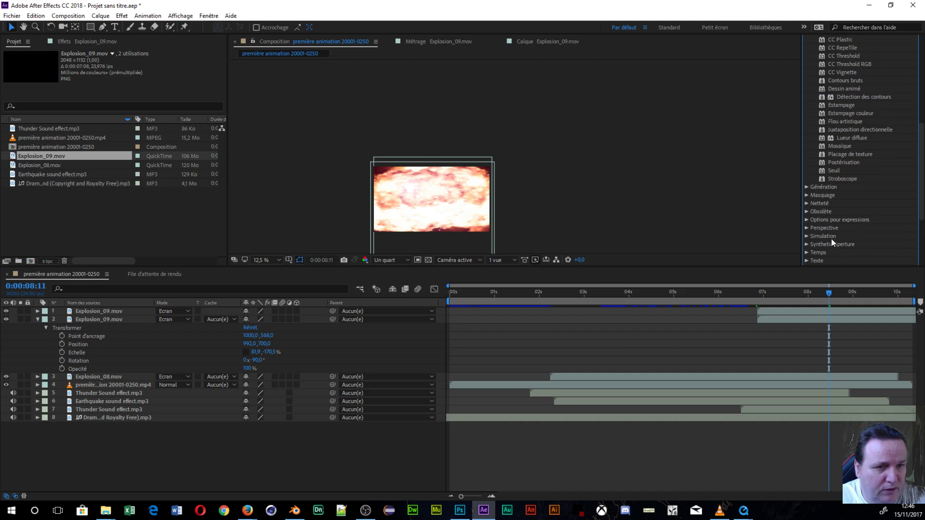
click(807, 187)
scroll(895, 189, down, 5)
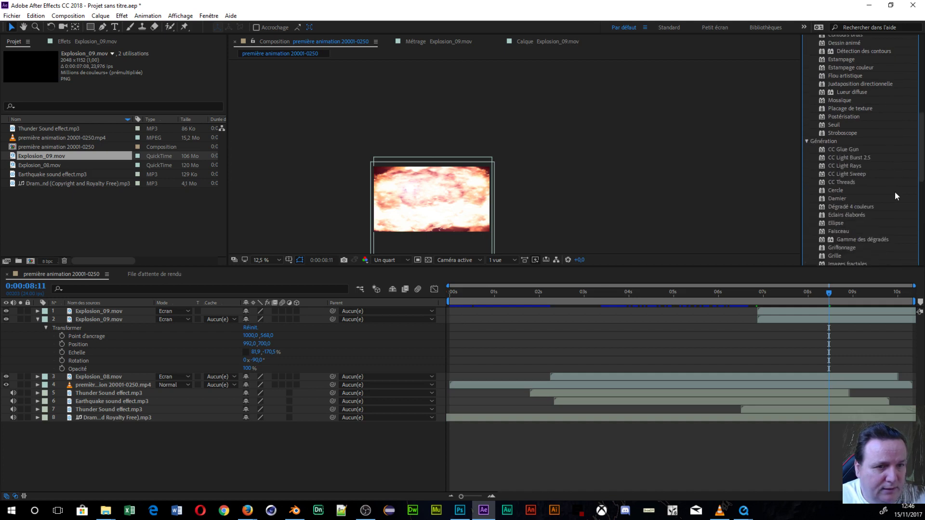
scroll(897, 197, down, 4)
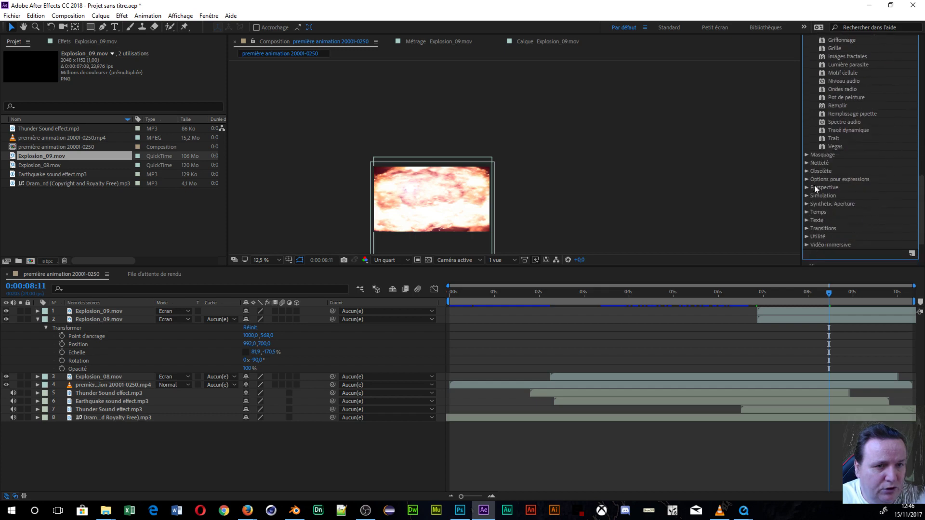
click(805, 156)
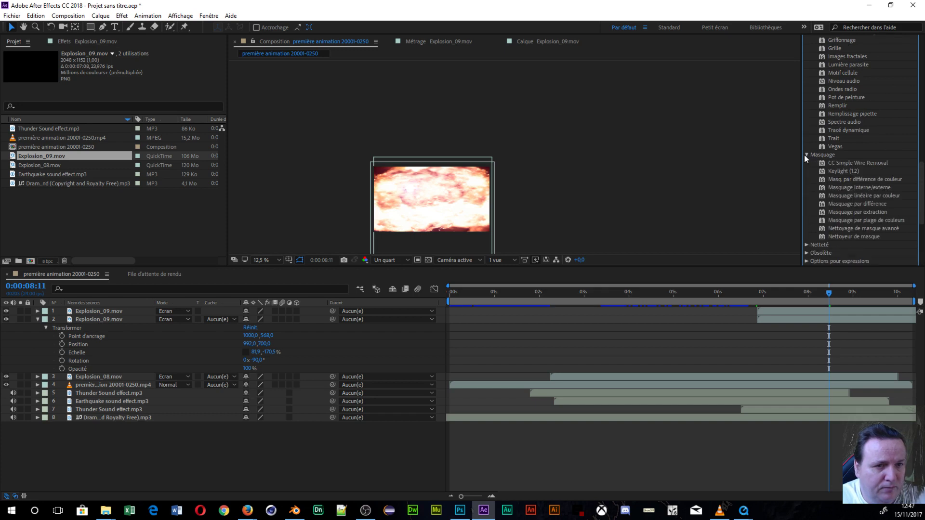
click(806, 155)
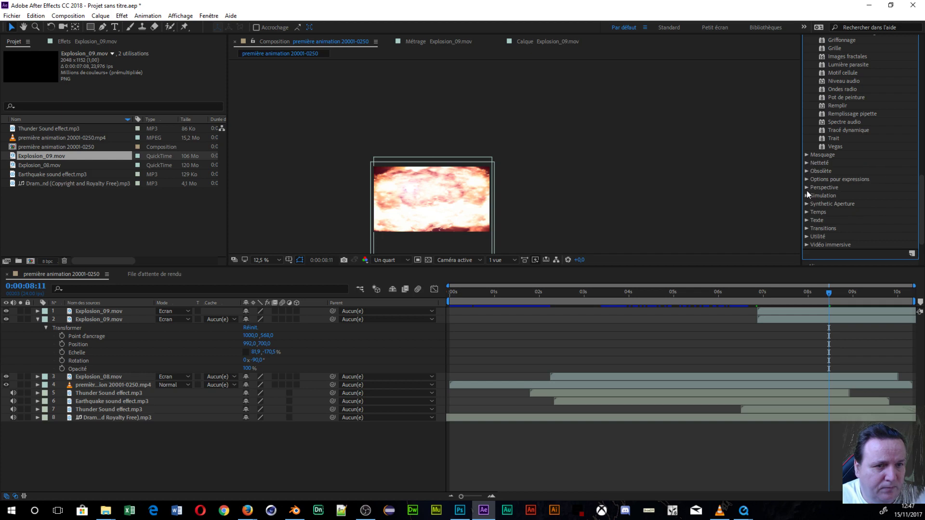
scroll(804, 193, up, 10)
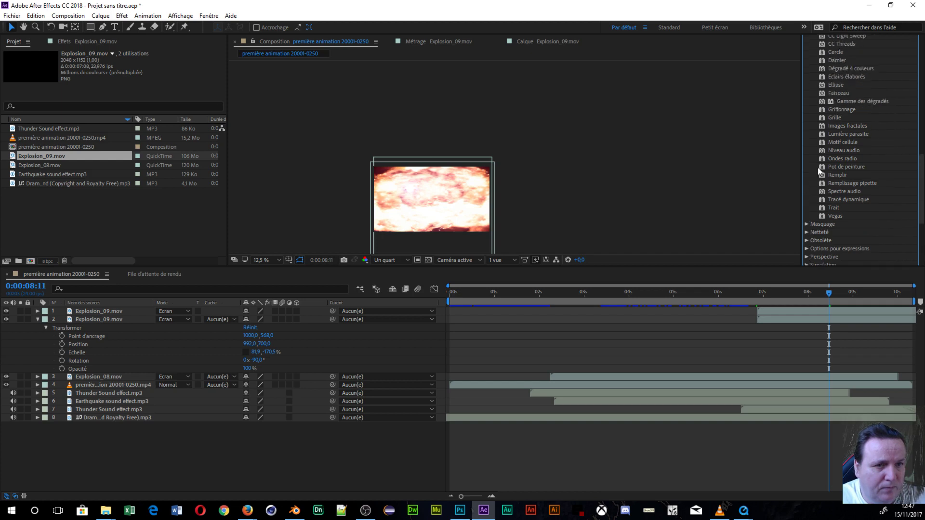
scroll(815, 162, up, 5)
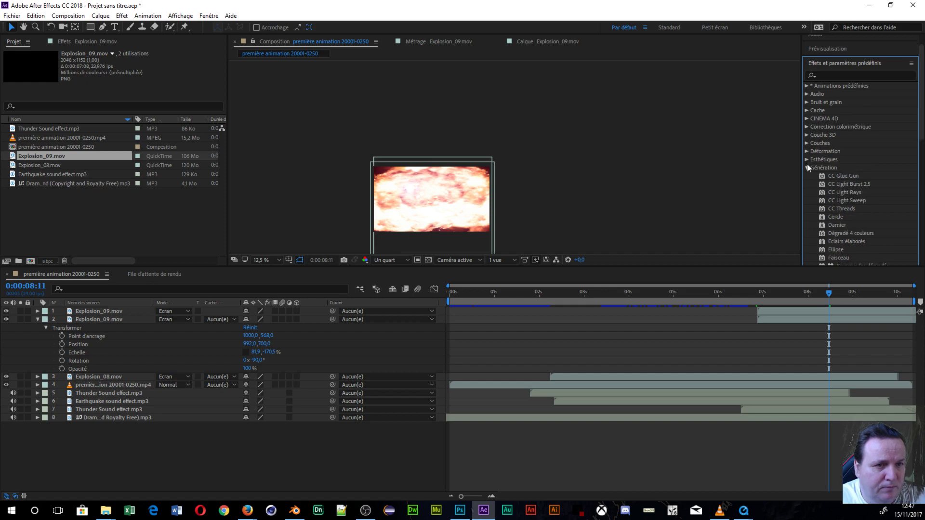
click(807, 162)
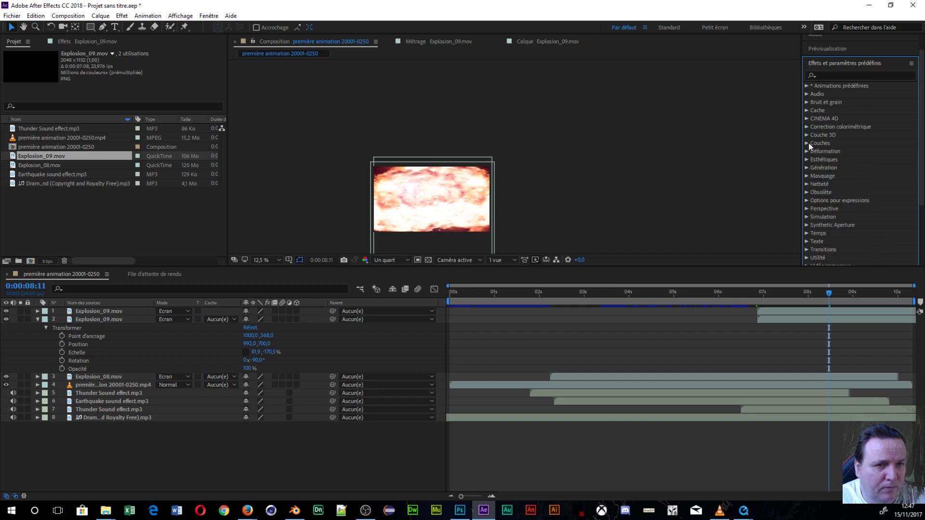
click(806, 144)
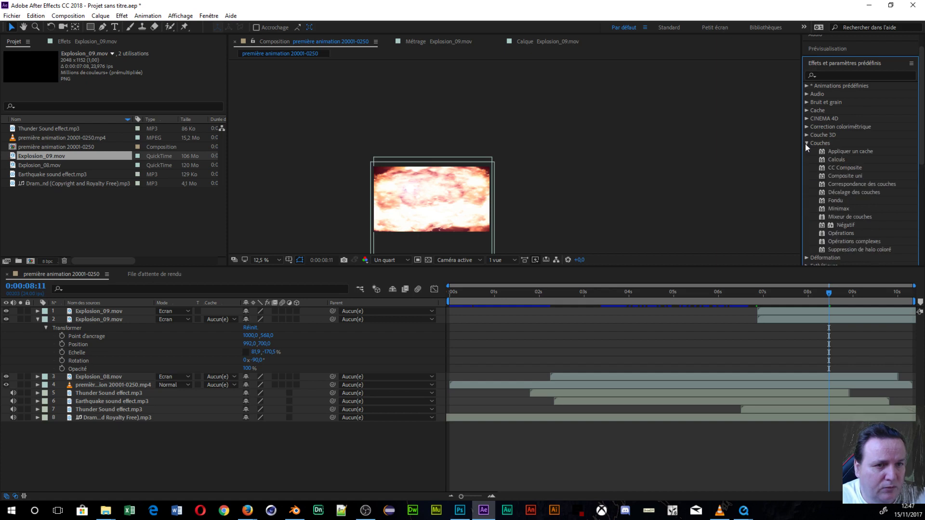
click(805, 144)
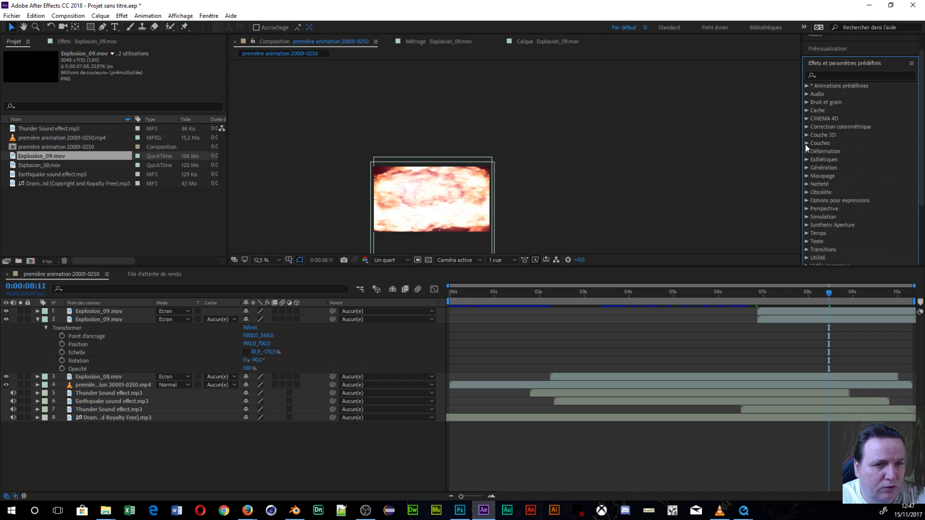
- Apply the Balance des couleurs (TLS) color correction effect to the Explosion_08.mov layer
click(805, 127)
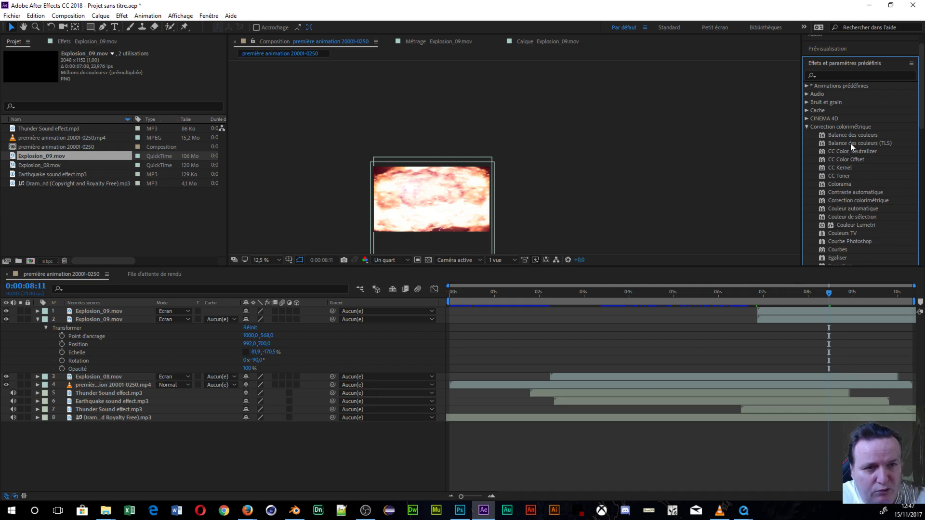
drag(851, 143, 89, 374)
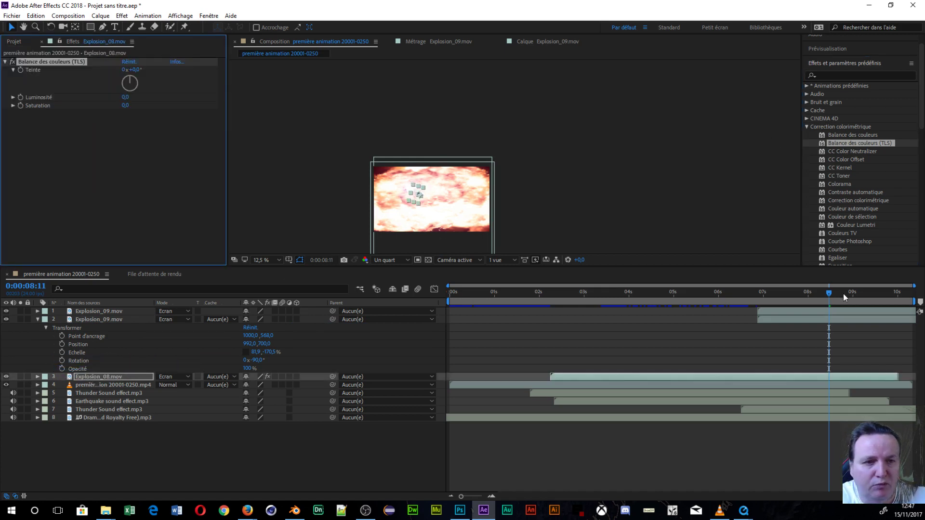
- Move the current time to 0:00:02:21 and set the composition view's resolution to Intégrale
drag(833, 295, 579, 311)
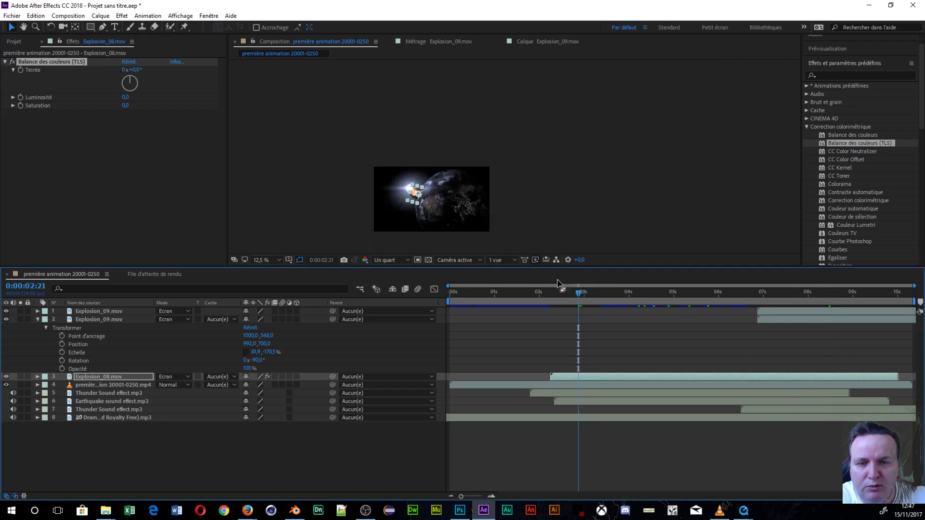
click(410, 260)
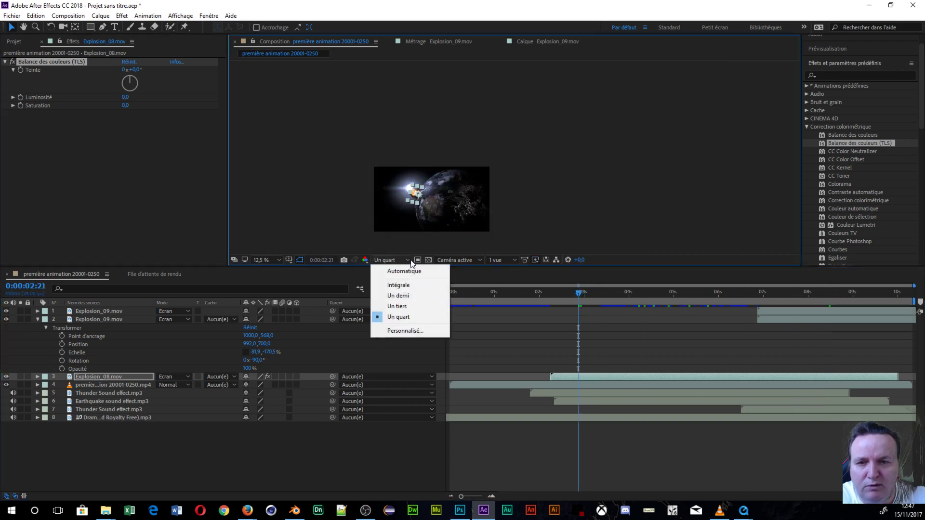
click(409, 286)
- Set the Balance des couleurs (TLS) effect on Explosion_08.mov to Teinte 343°, Luminosité 31 and Saturation 100
key(/)
drag(366, 208, 751, 48)
drag(386, 193, 612, 120)
drag(462, 96, 503, 202)
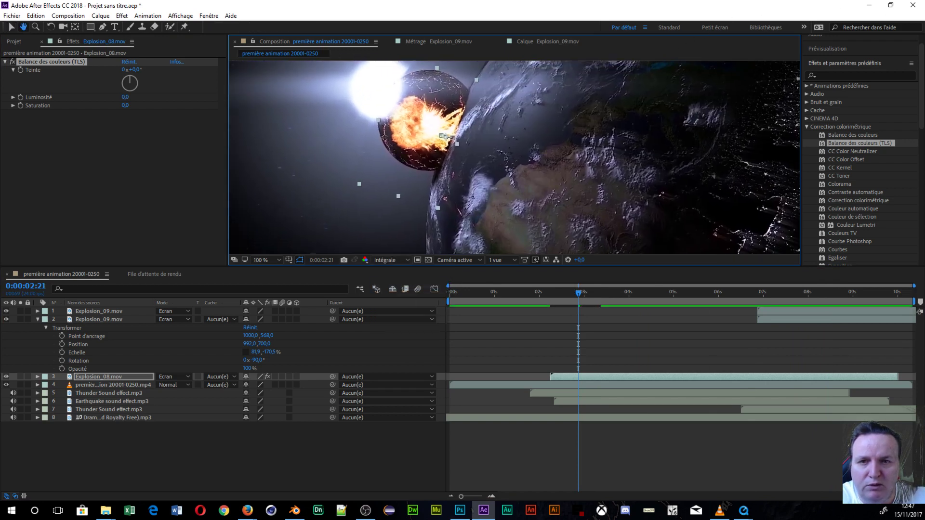
key(v)
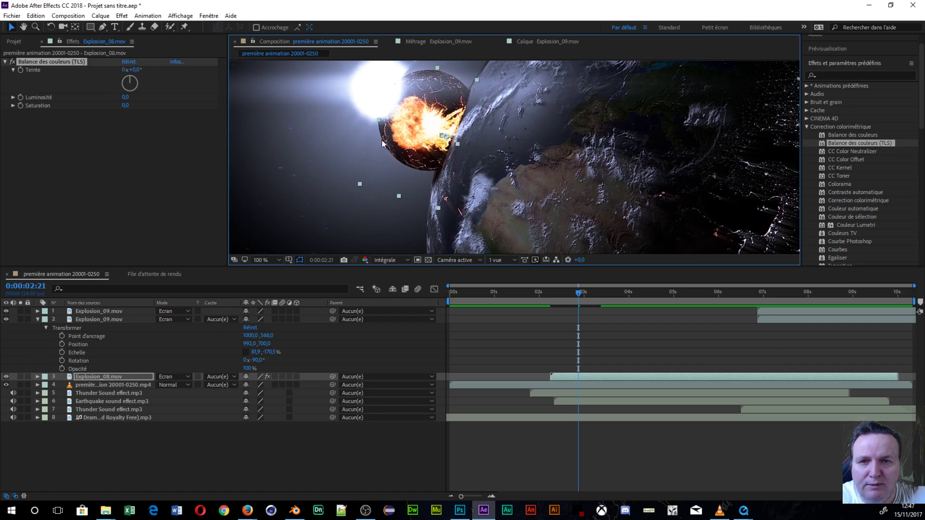
key(period)
key(h)
drag(419, 130, 571, 173)
key(v)
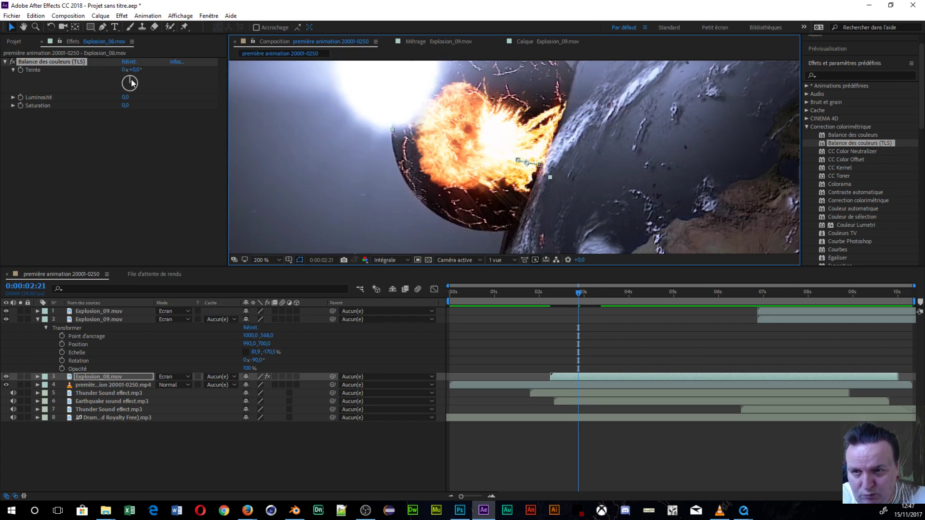
mouse_move(131, 83)
mouse_down()
mouse_move(136, 100)
mouse_move(119, 112)
mouse_move(101, 114)
mouse_move(82, 94)
mouse_move(104, 68)
mouse_move(126, 56)
mouse_move(125, 65)
mouse_up()
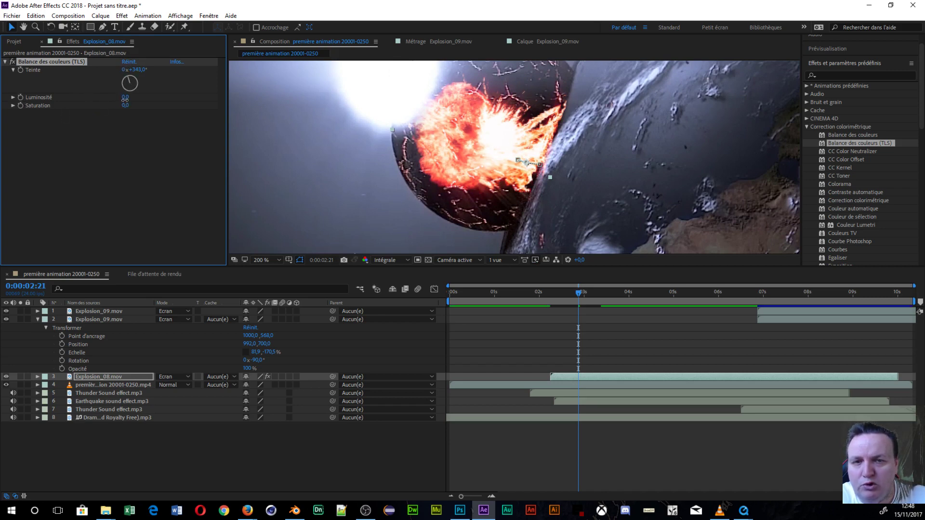
mouse_move(124, 97)
mouse_down()
mouse_move(151, 102)
mouse_move(141, 101)
mouse_up()
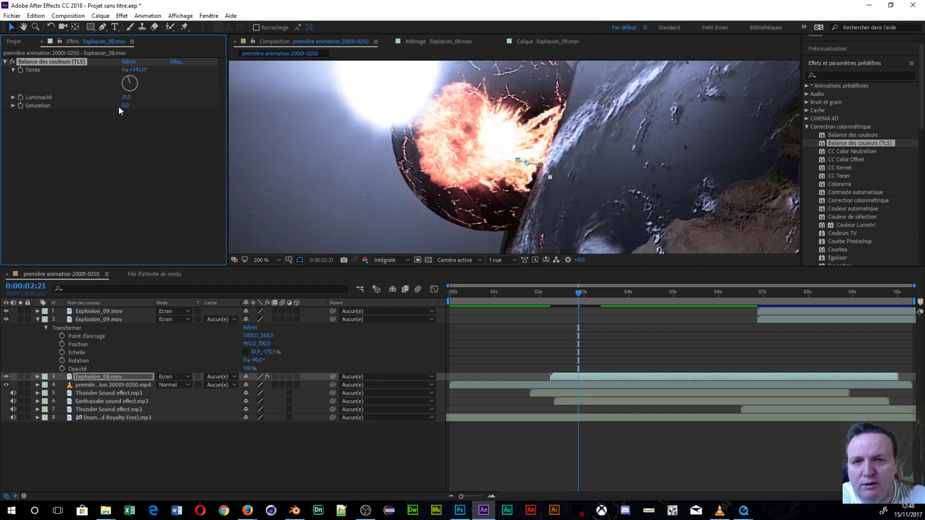
drag(123, 108, 209, 111)
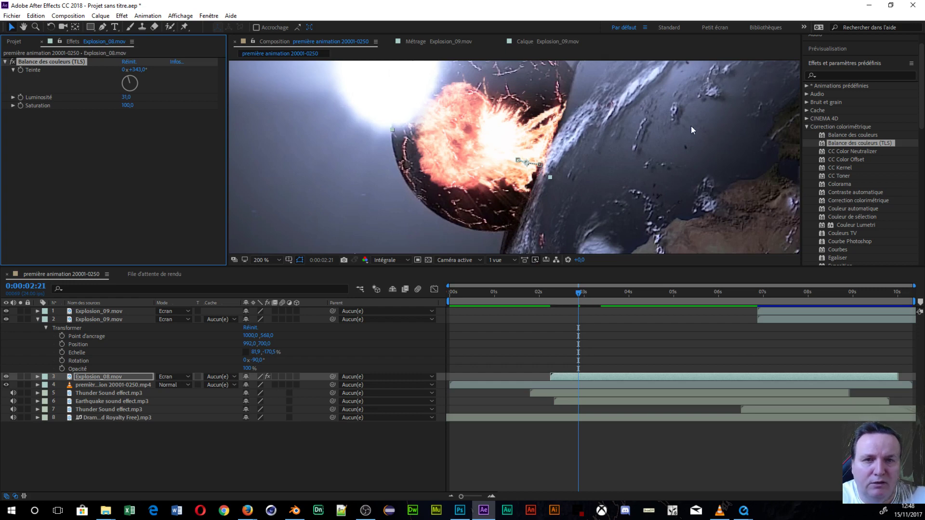
- Preview the composition full screen to check the recolored Explosion_08.mov clip
scroll(687, 128, down, 4)
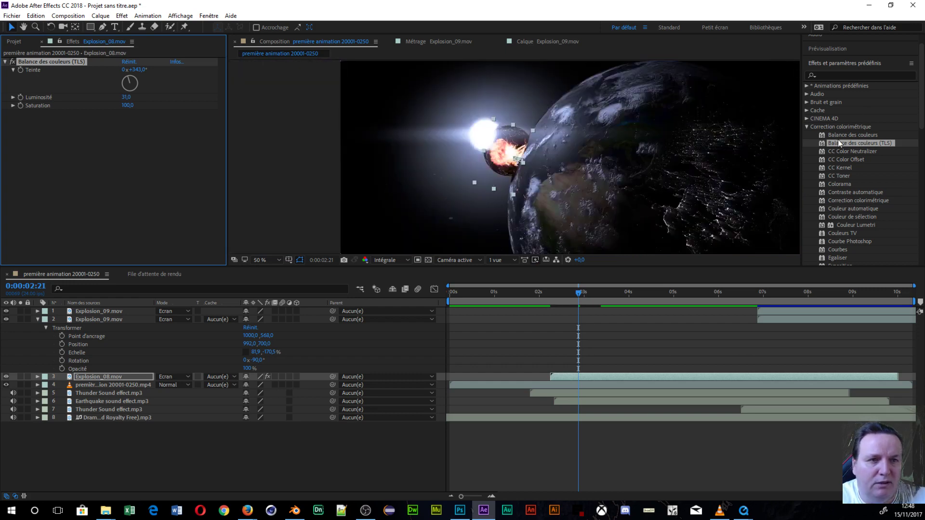
click(806, 127)
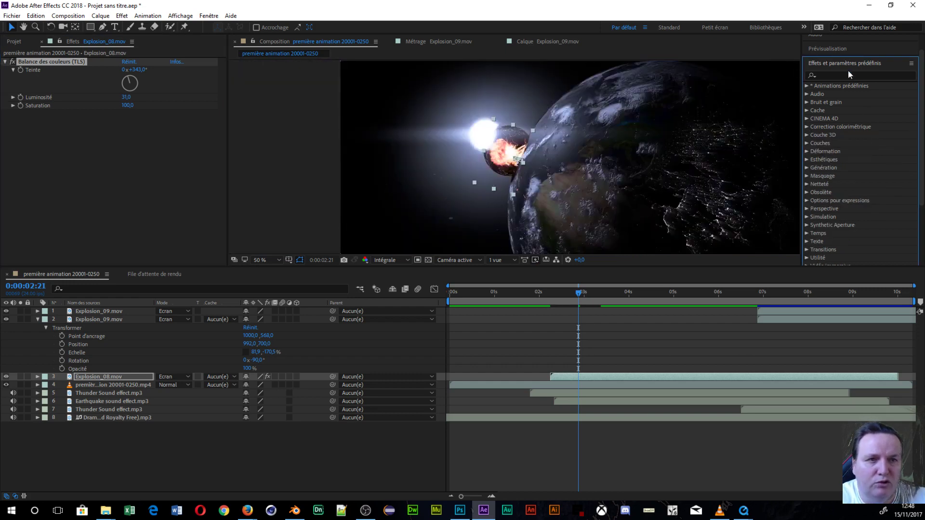
click(832, 50)
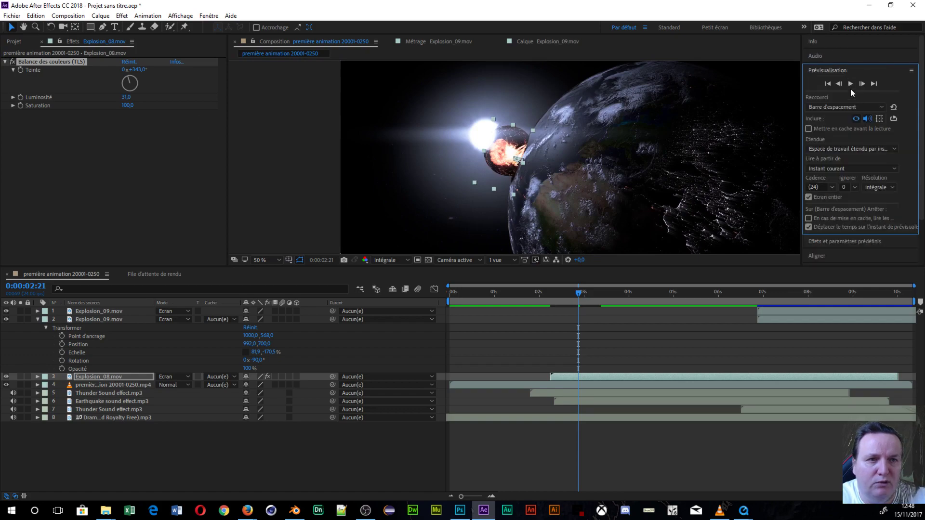
click(850, 85)
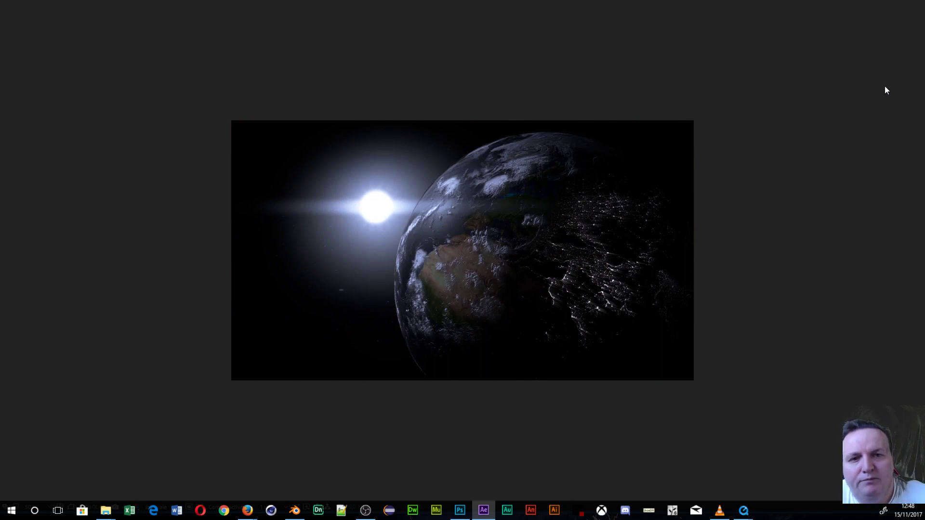
click(777, 103)
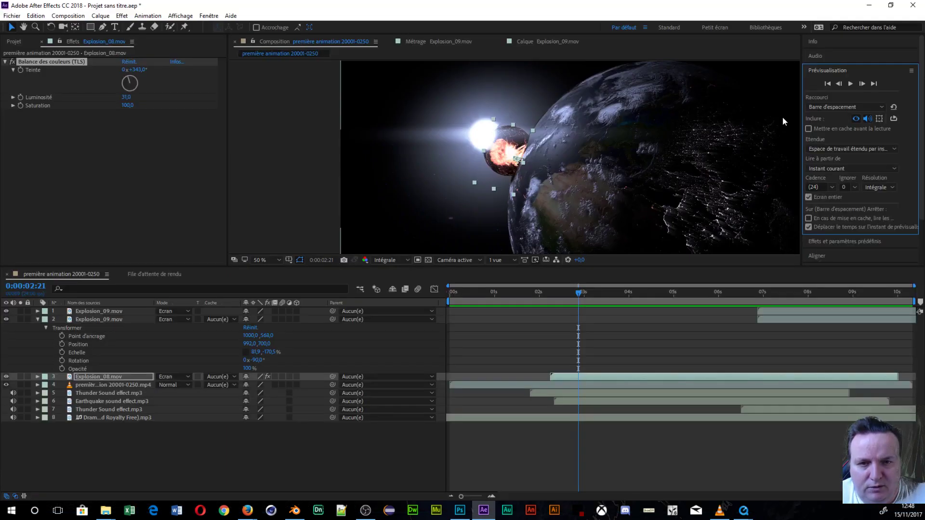
- Add the composition to the Adobe Media Encoder queue
click(67, 17)
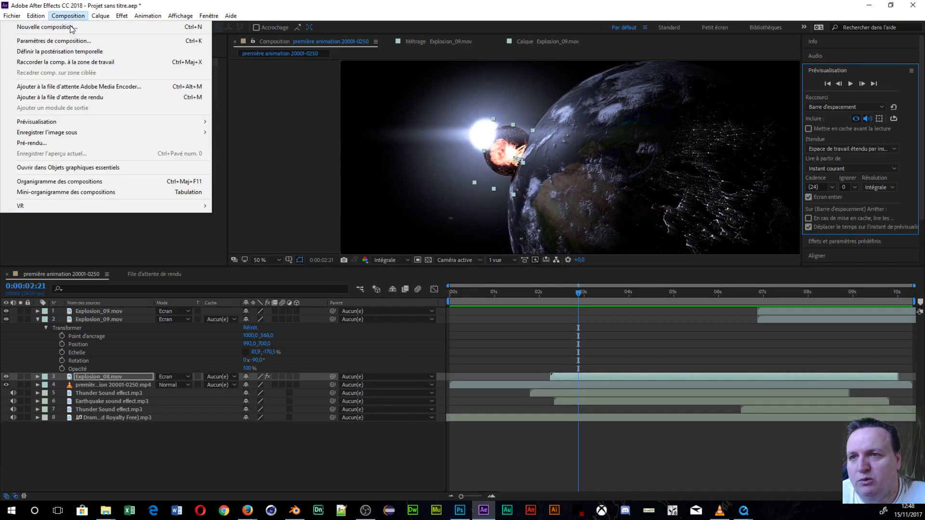
click(66, 87)
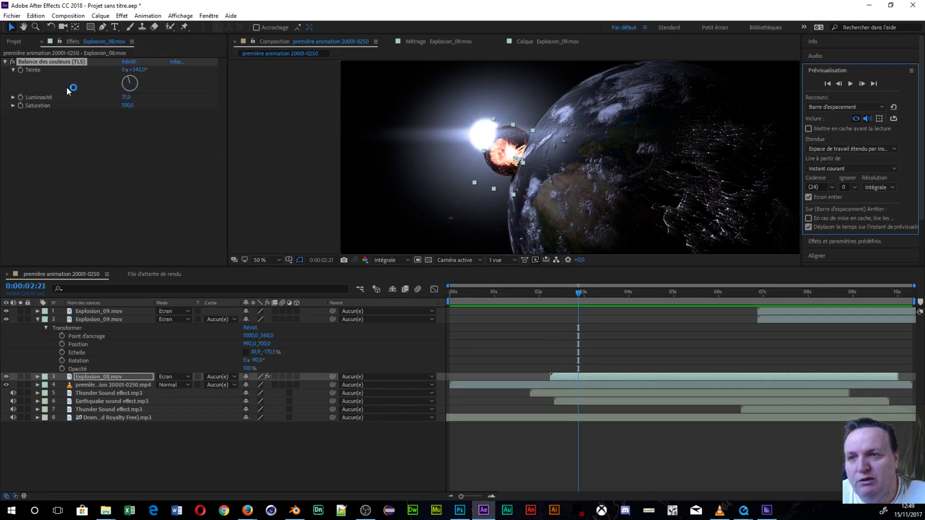
- Add the composition to the After Effects render queue and set its output module's format to QuickTime
click(68, 16)
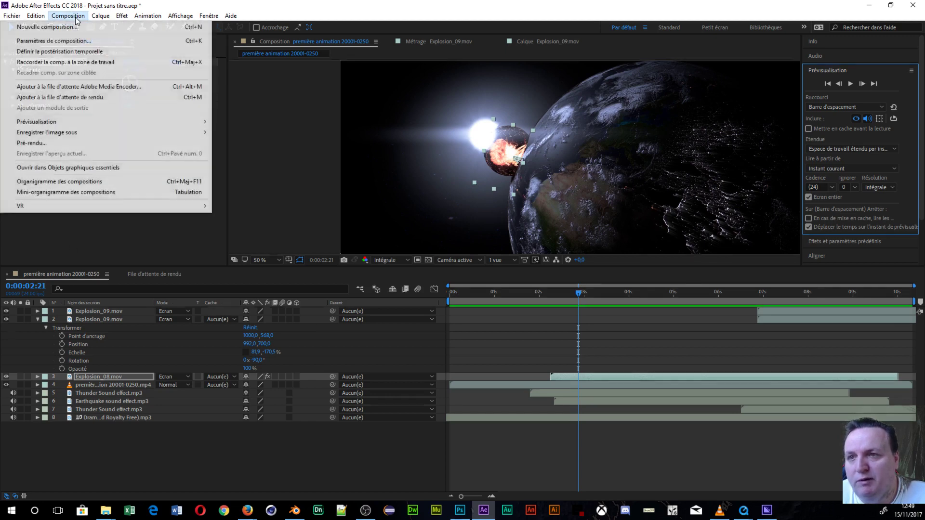
click(64, 98)
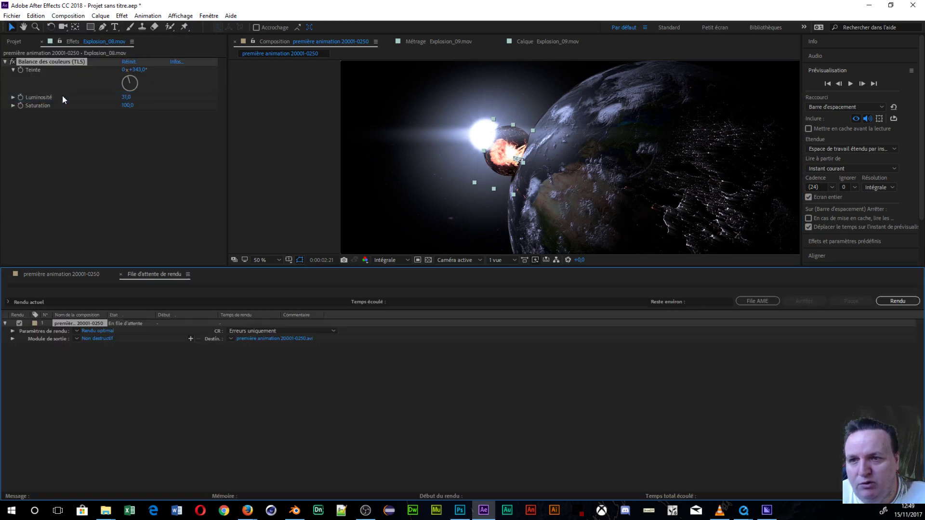
click(97, 339)
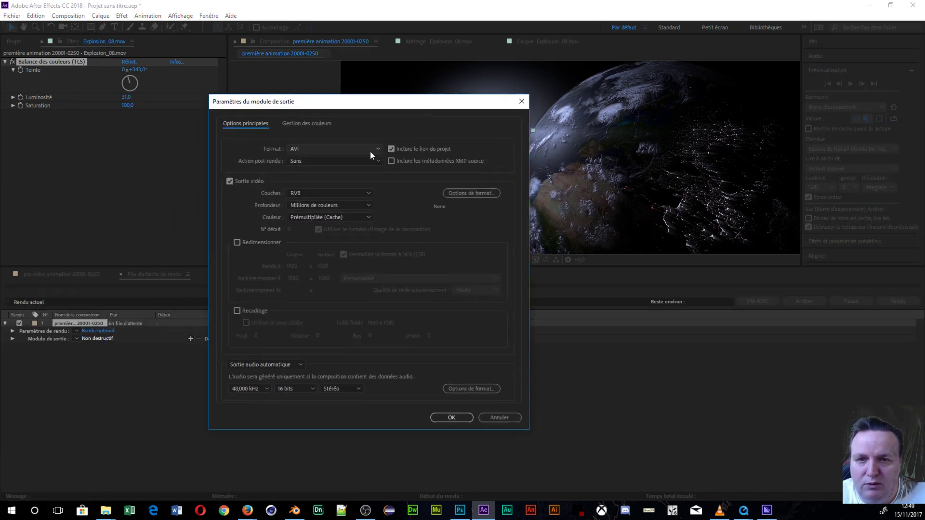
click(378, 151)
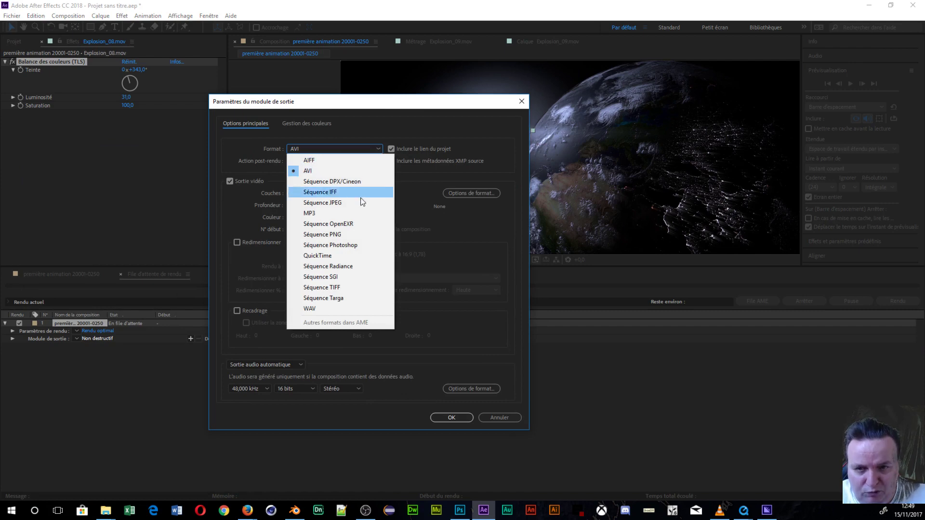
click(334, 255)
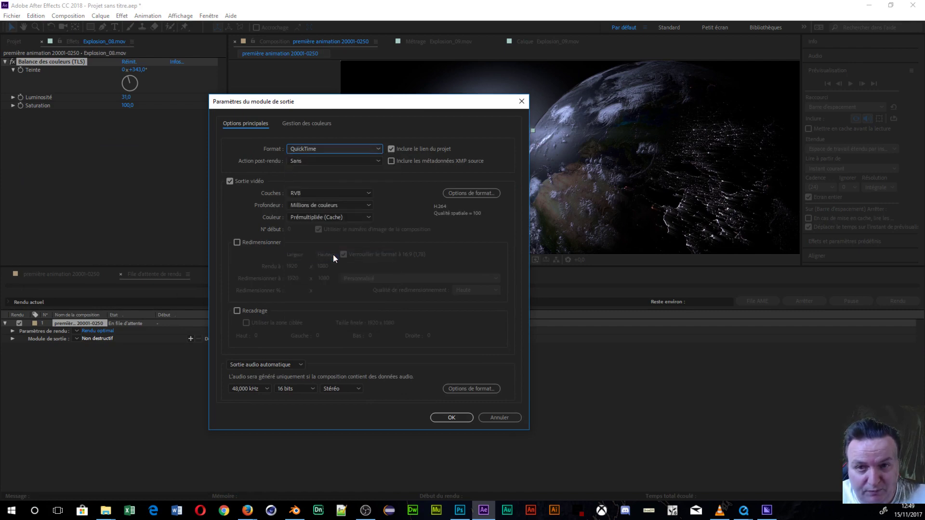
- Accept the QuickTime options with the H.264 codec, close Adobe Media Encoder, and confirm the output module settings
click(464, 192)
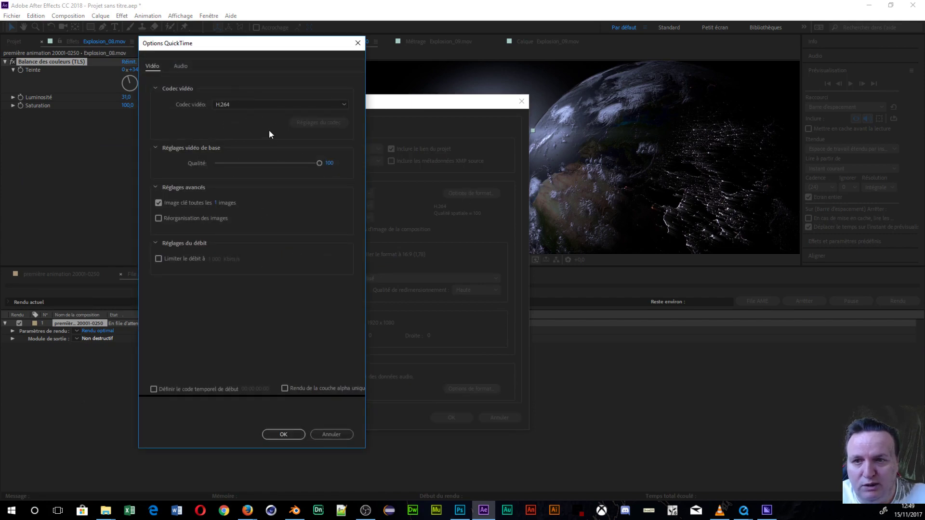
click(292, 436)
click(464, 419)
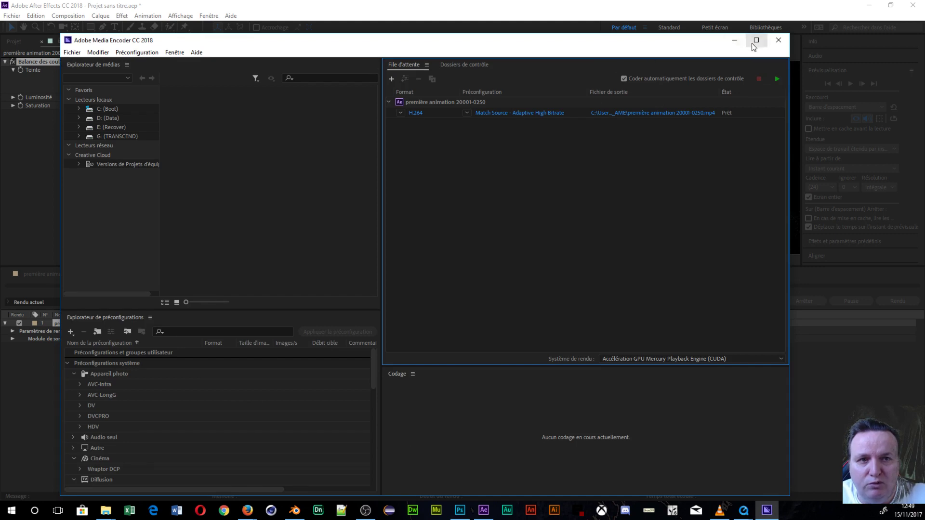
click(779, 41)
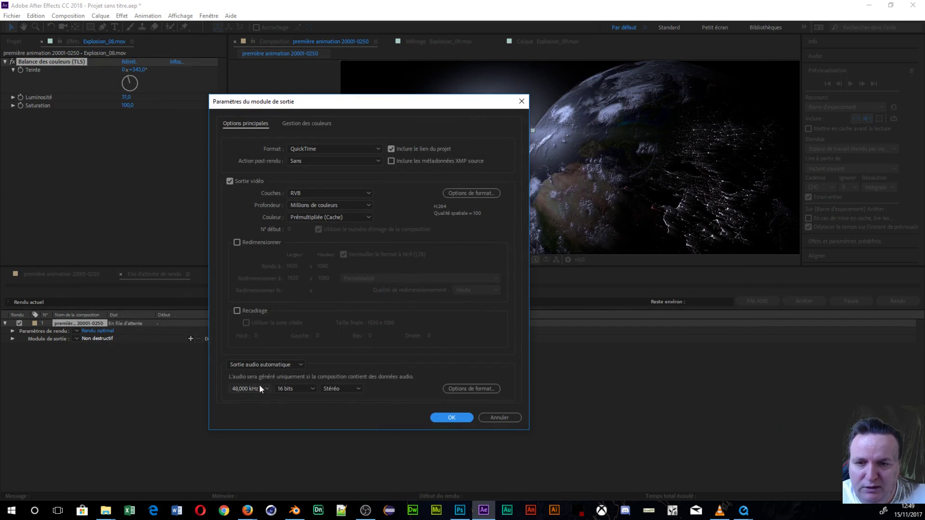
click(441, 418)
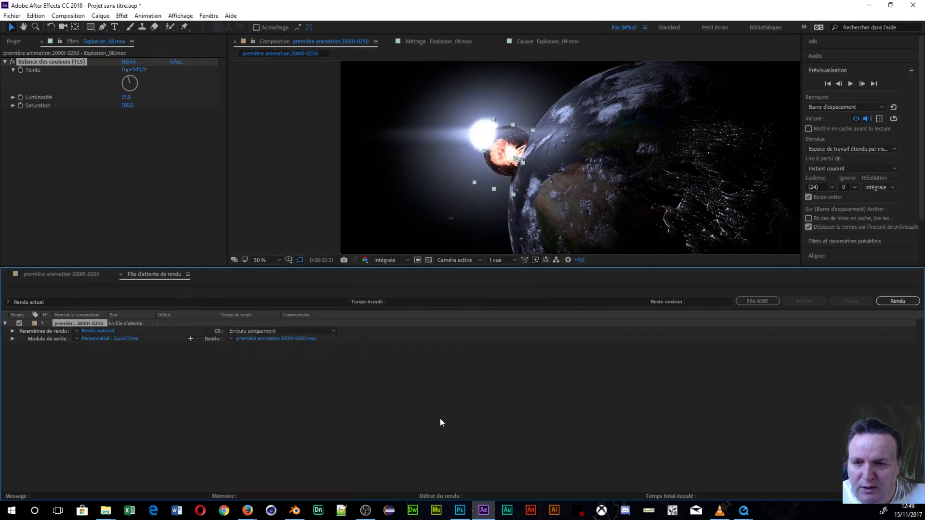
- Check the destination folder and file name of the queued QuickTime render without changing them
click(260, 339)
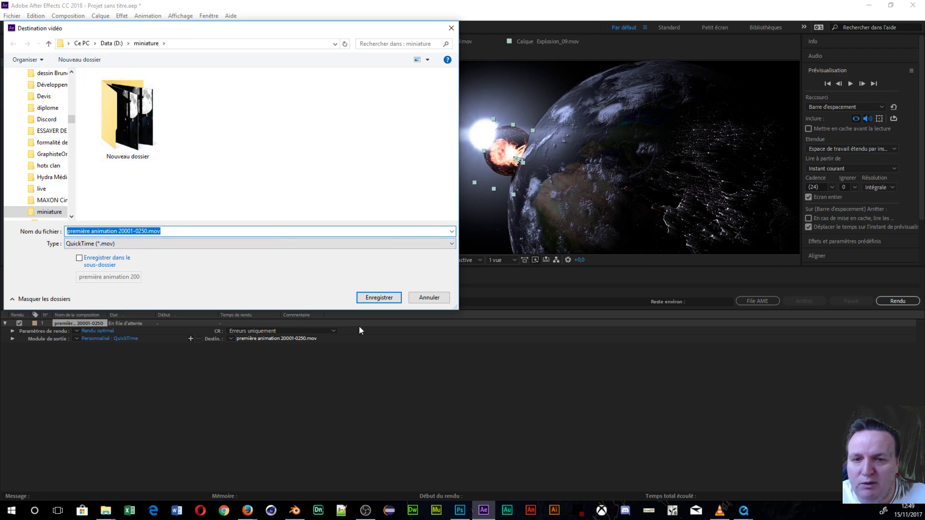
click(429, 298)
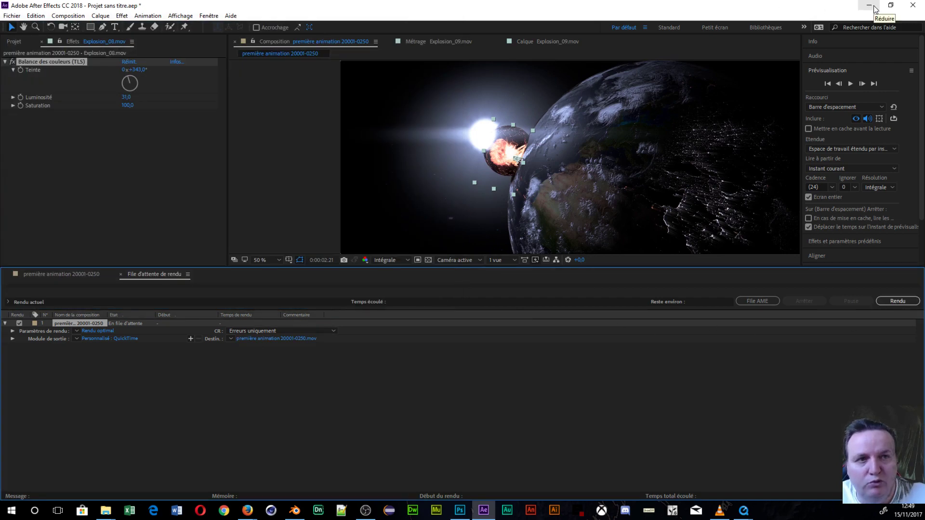
- Close the render queue and collapse the transform properties of the second Explosion_09.mov layer
click(121, 274)
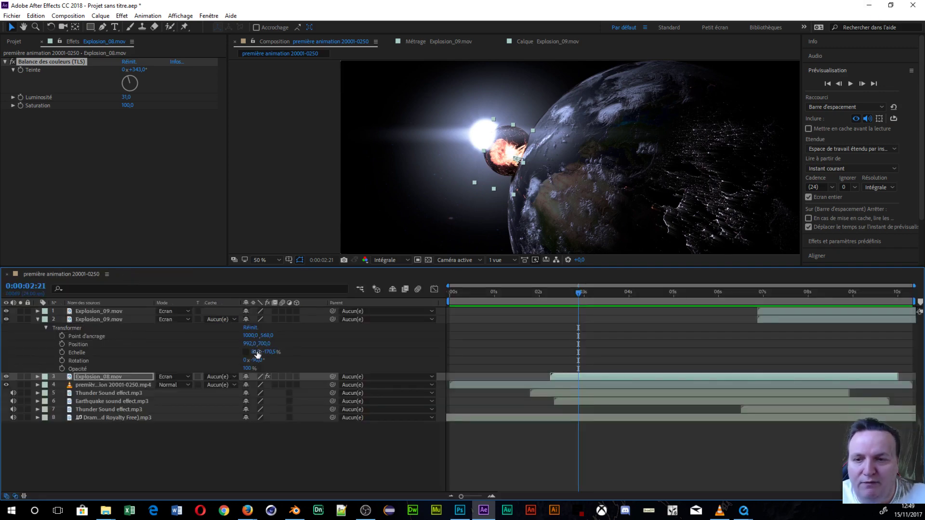
click(38, 319)
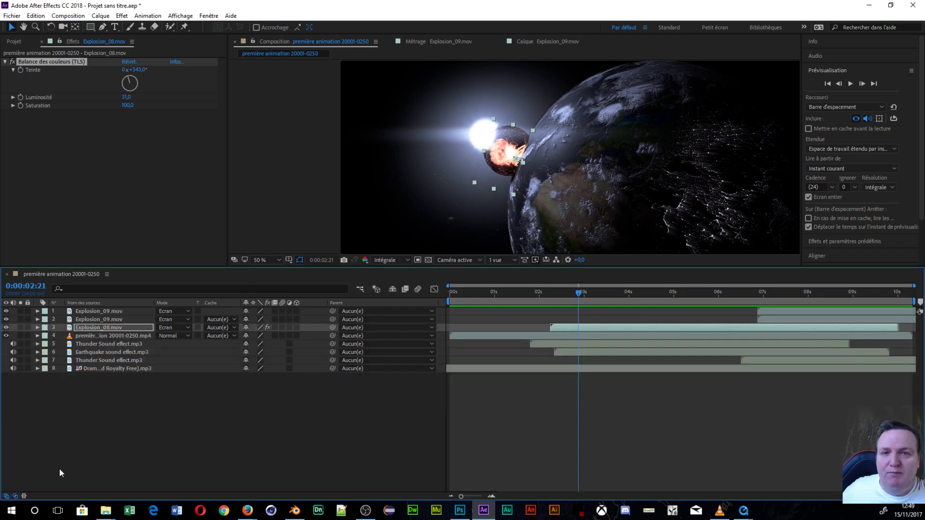
- Switch to Firefox
click(247, 510)
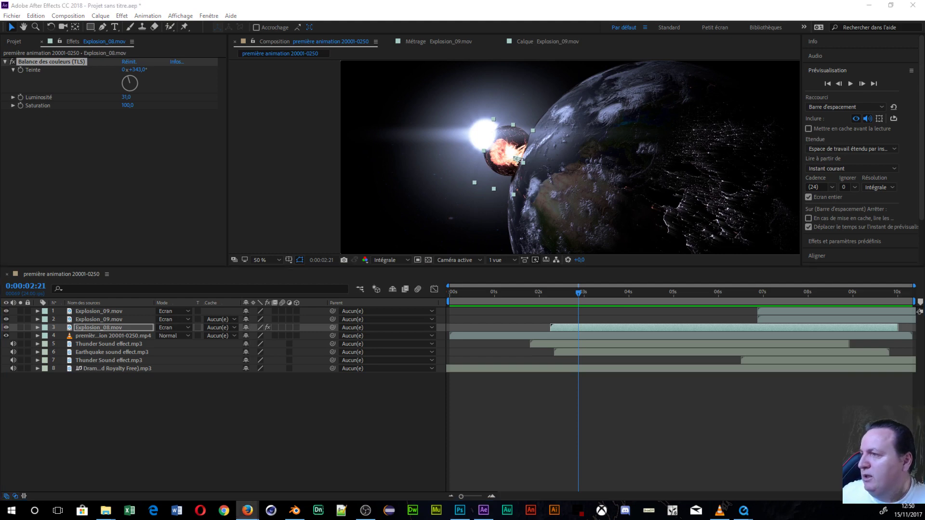